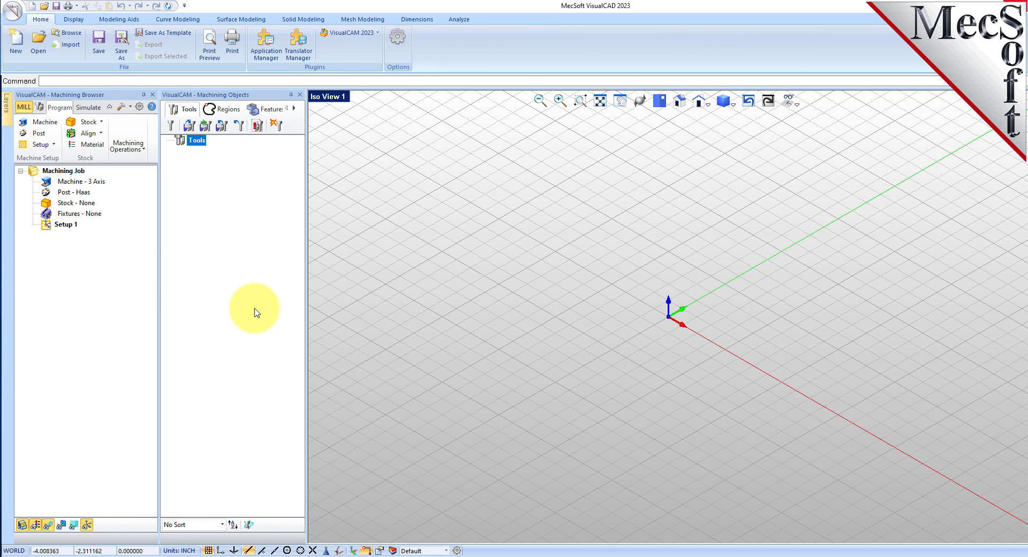
Close the Machining Objects and Machining Browser panes and show the WCS triad at the origin
left_click(300, 95)
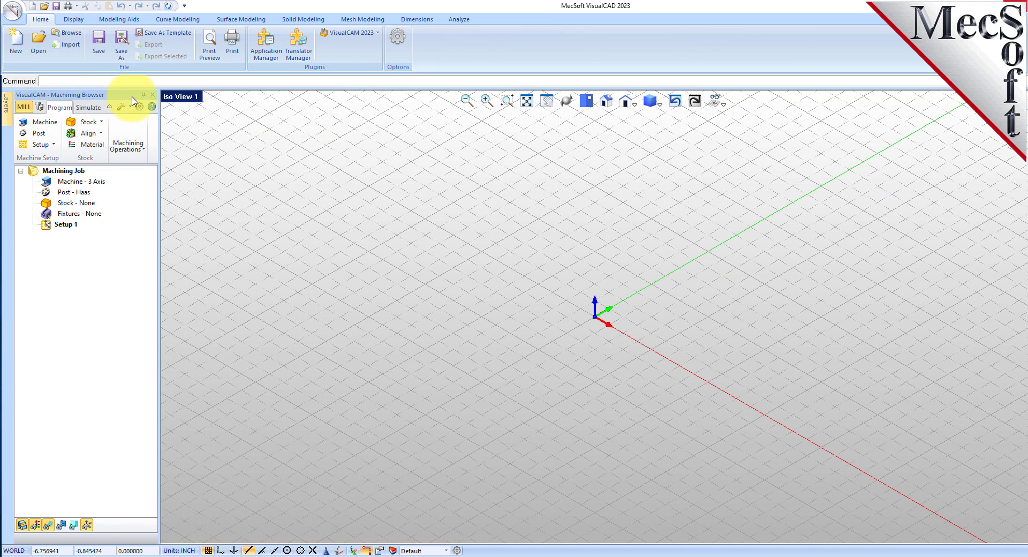
left_click(152, 95)
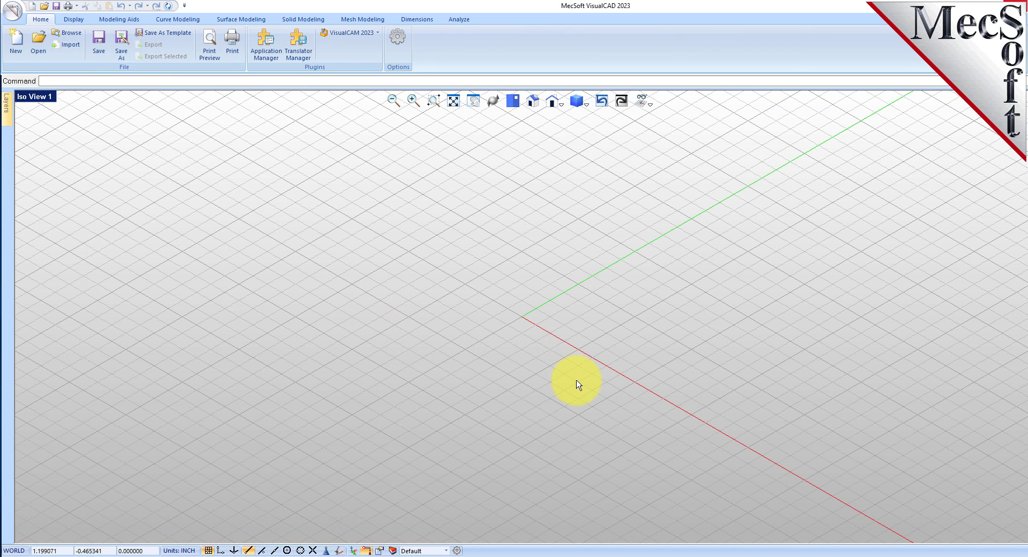
left_click(648, 103)
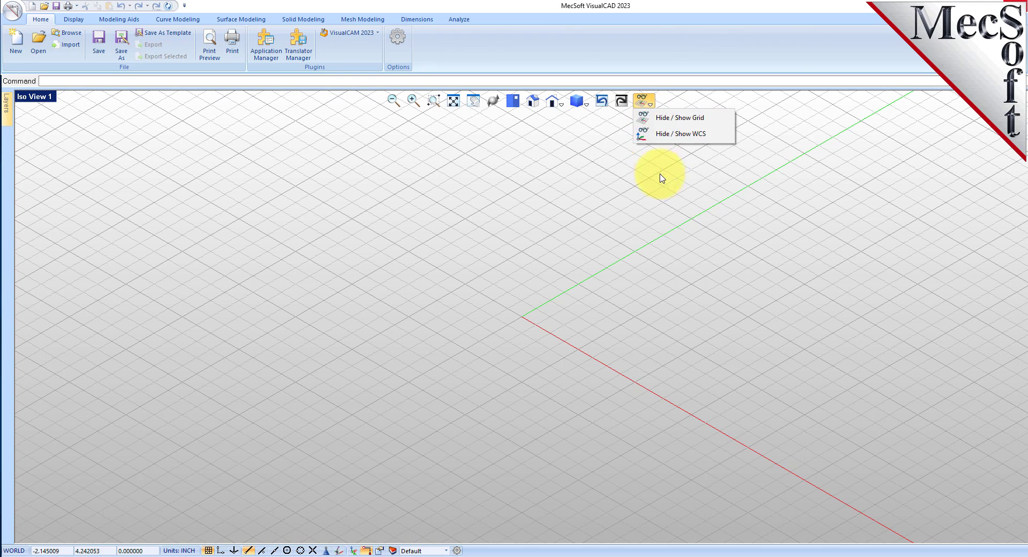
left_click(688, 137)
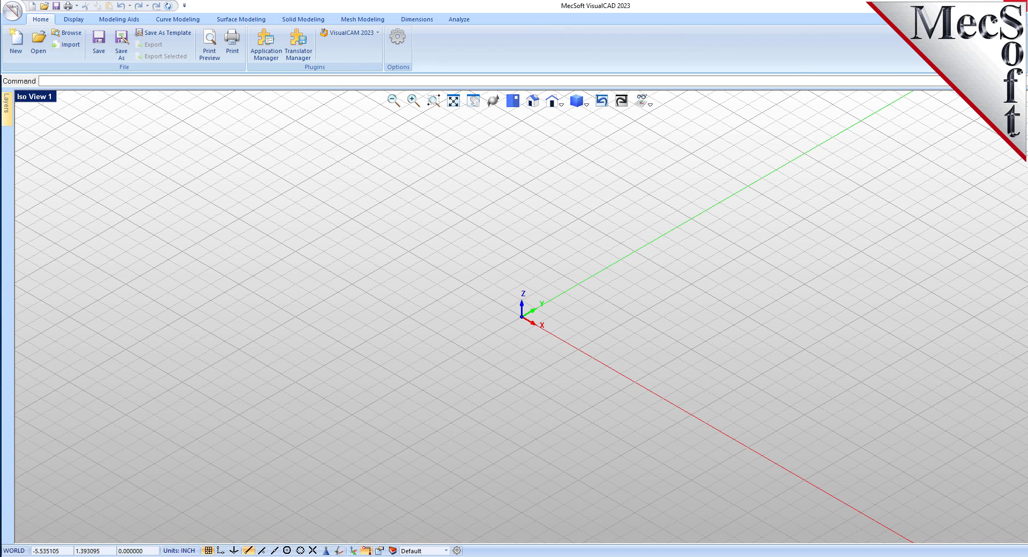
Load the VisualCAM TURN module and dock the Machining Objects browser beneath the Machining Browser
left_click(349, 32)
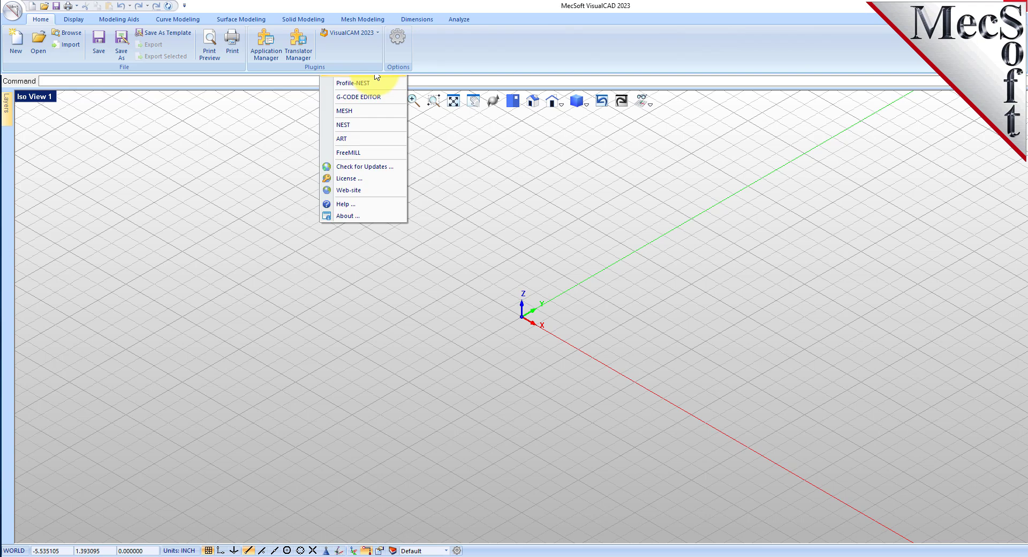
left_click(350, 32)
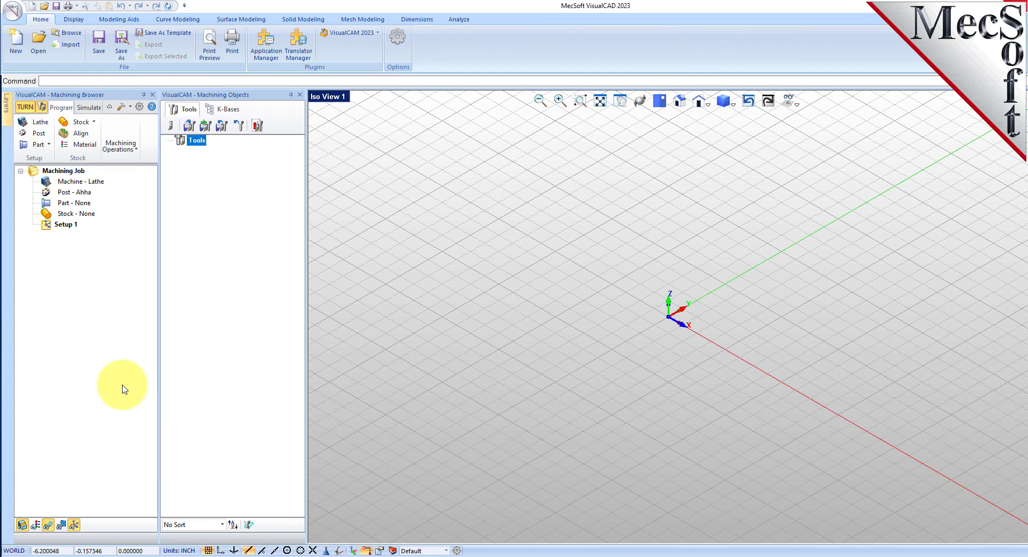
left_click(249, 96)
left_click_drag(249, 96, 162, 341)
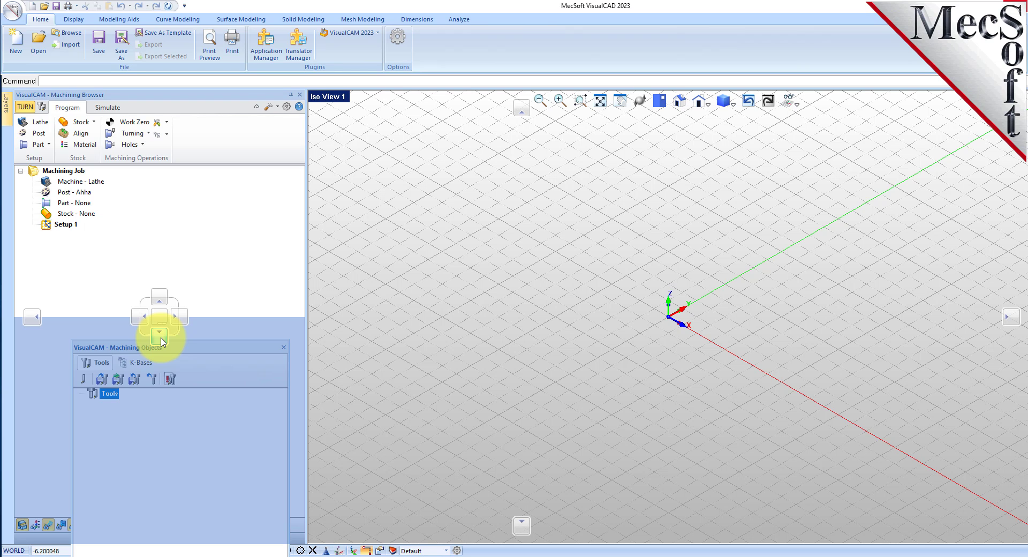
left_click_drag(161, 341, 162, 341)
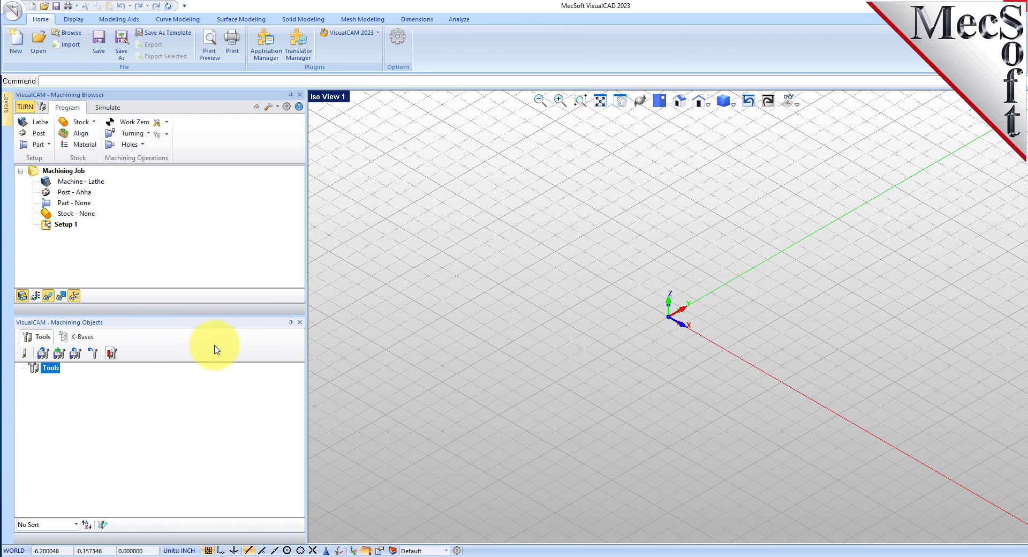
Narrow the docked browsers to fit the simulation tools and give the Machining Browser more height than Machining Objects
left_click(108, 107)
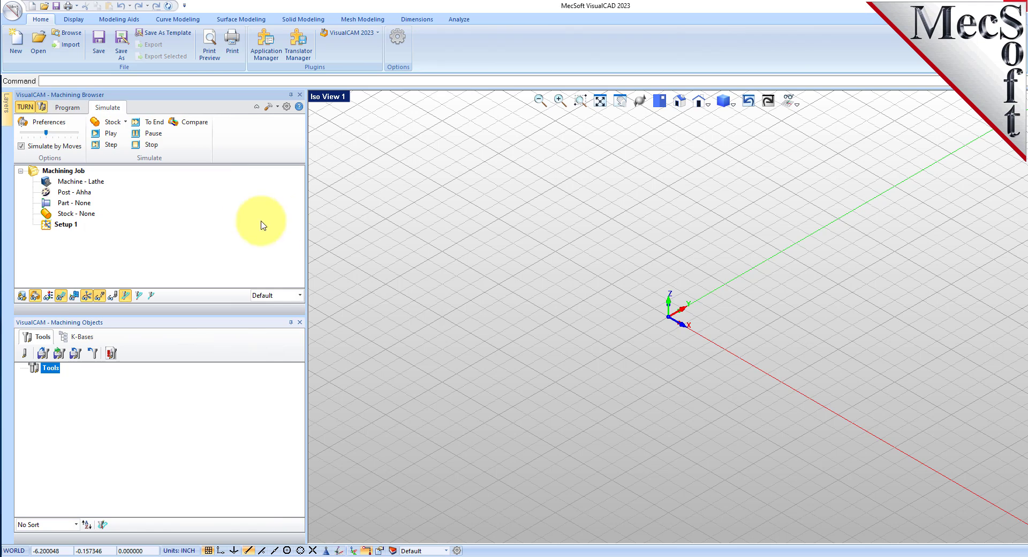
left_click_drag(306, 225, 218, 229)
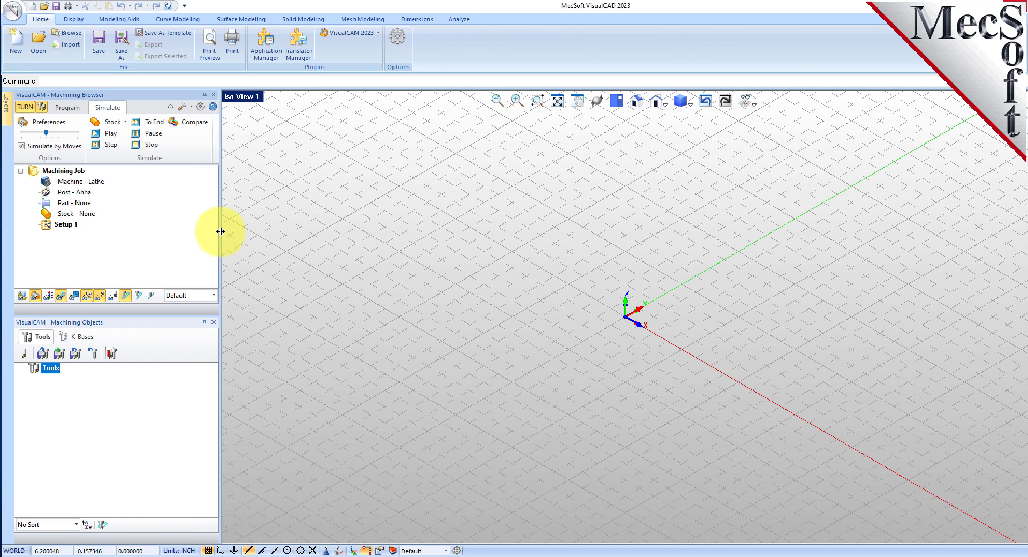
left_click_drag(122, 321, 116, 381)
left_click(67, 106)
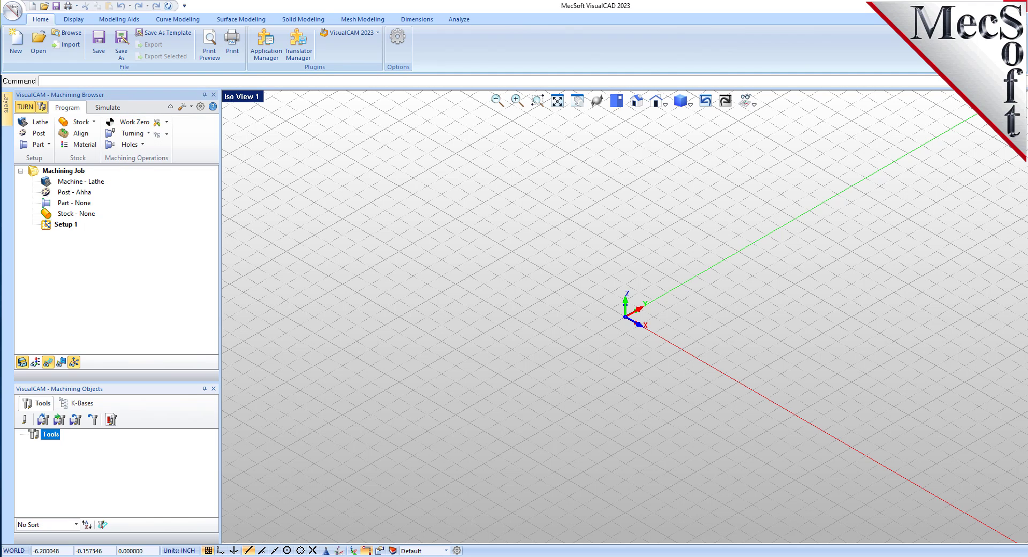
left_click_drag(127, 94, 127, 92)
Open TURNQuickStartTutorial.vcp from the VisualCAM 2022 QuickStart folder, discarding changes to the current file, and show it in isometric view
left_click(11, 10)
left_click(365, 270)
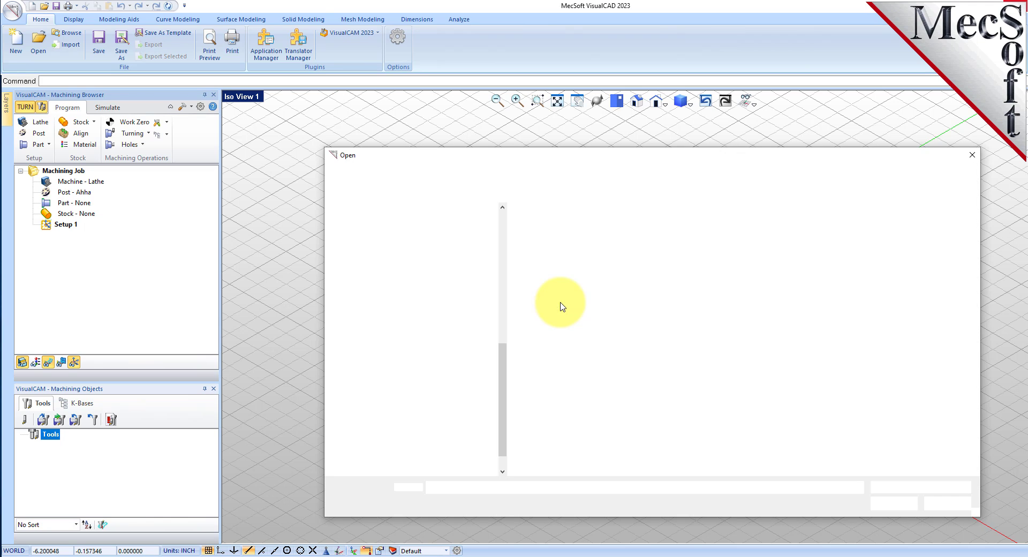
left_click(729, 176)
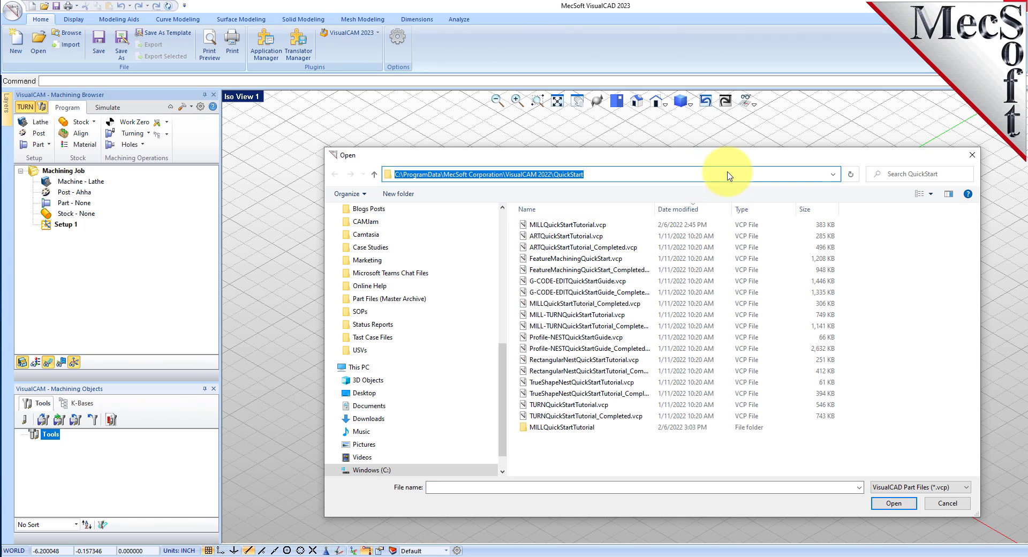
left_click(541, 408)
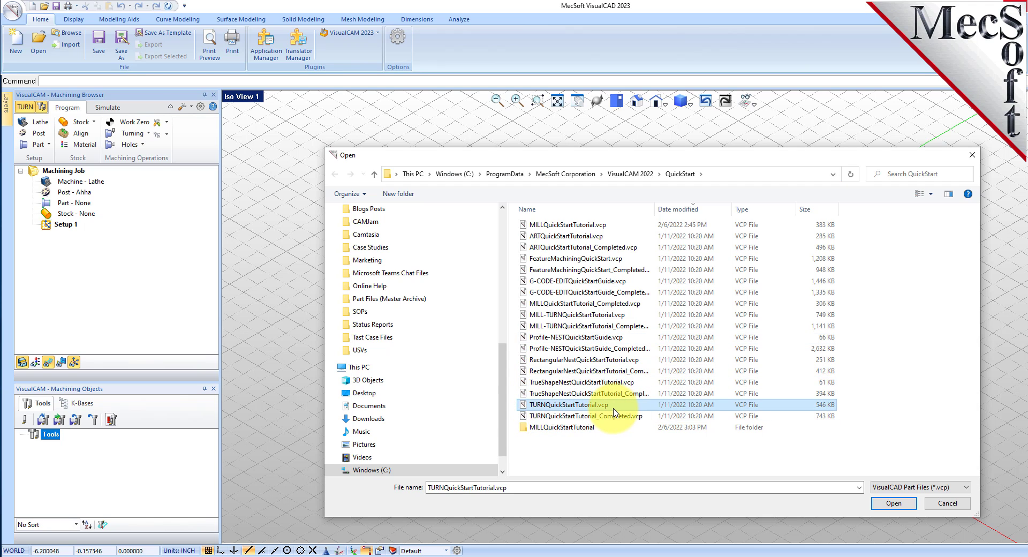
left_click(893, 504)
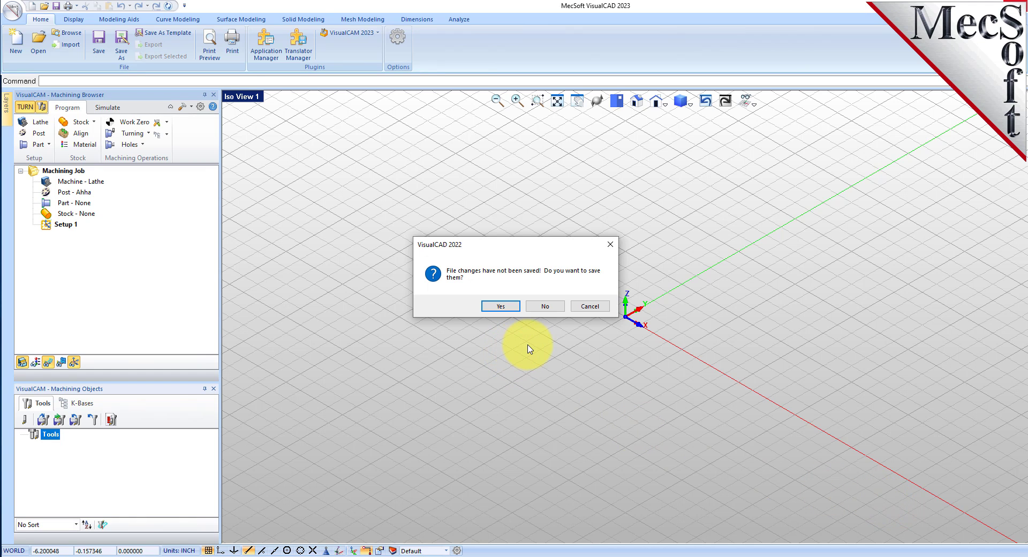
left_click(538, 309)
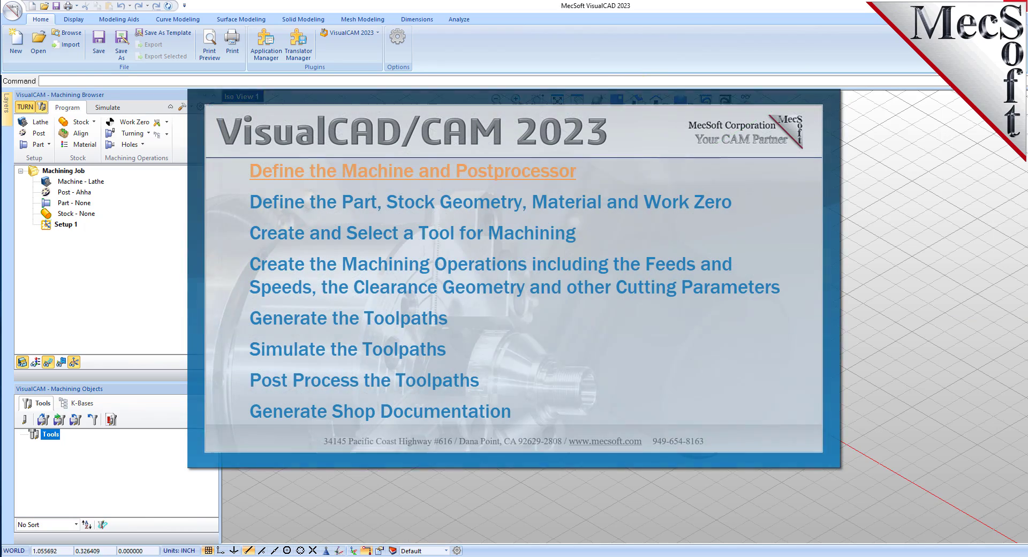
left_click(636, 103)
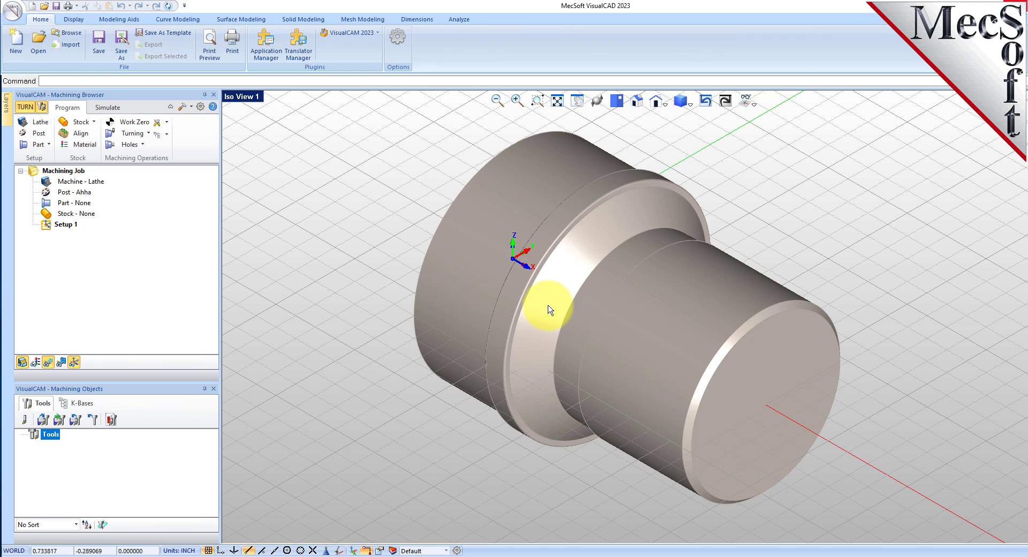
Set the lathe's maximum spindle speed to 10000 RPM in the turning machine setup
left_click(40, 122)
left_click_drag(138, 119, 340, 169)
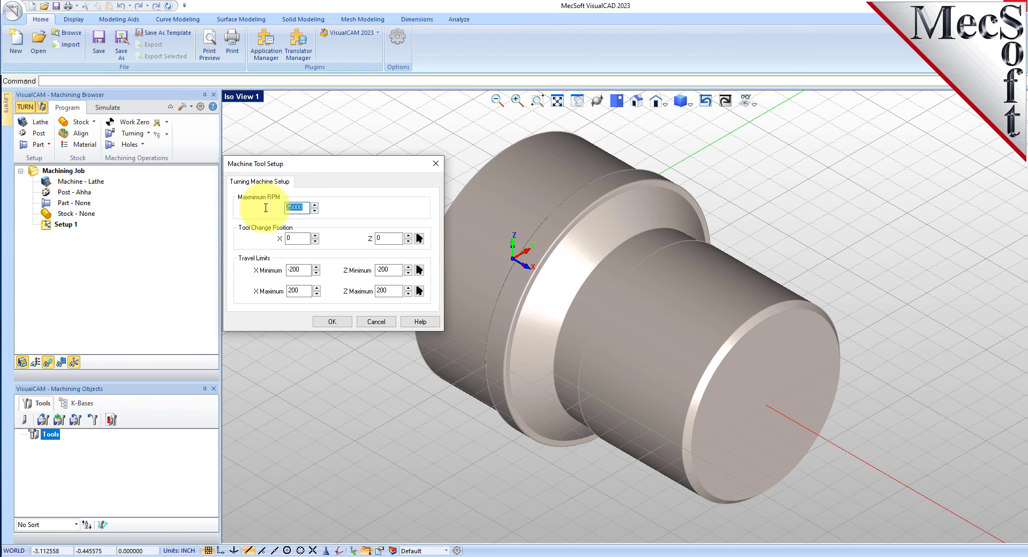
type("10000")
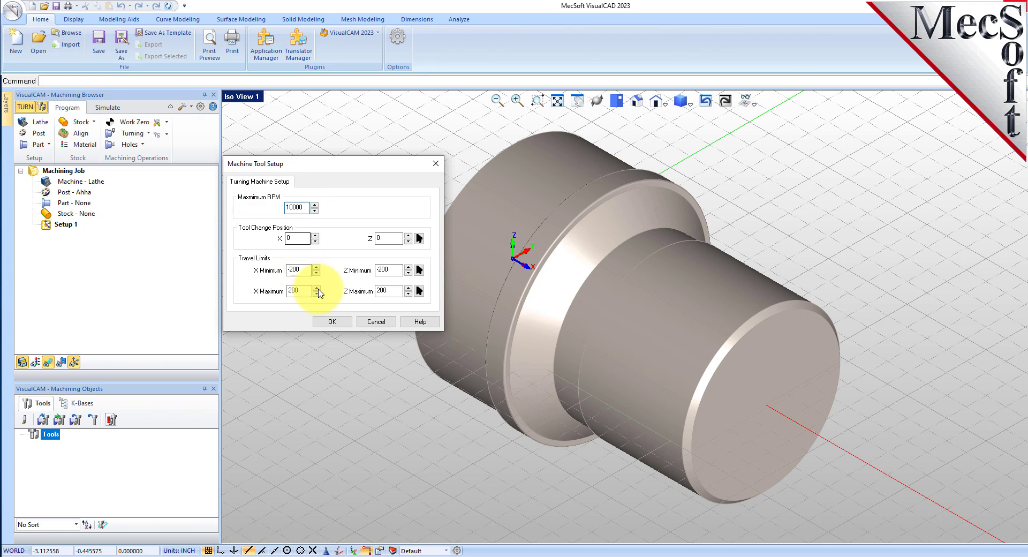
left_click(331, 321)
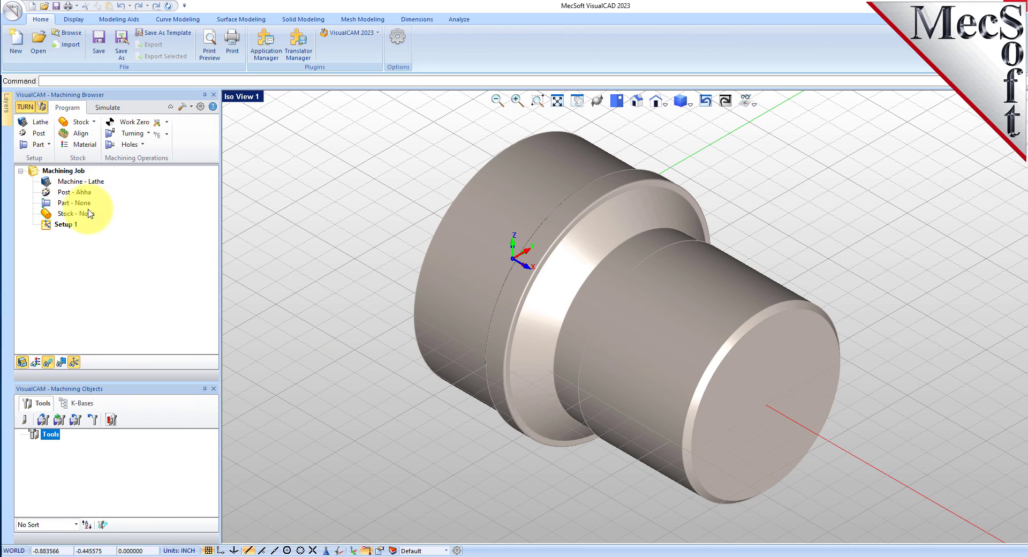
left_click(80, 181)
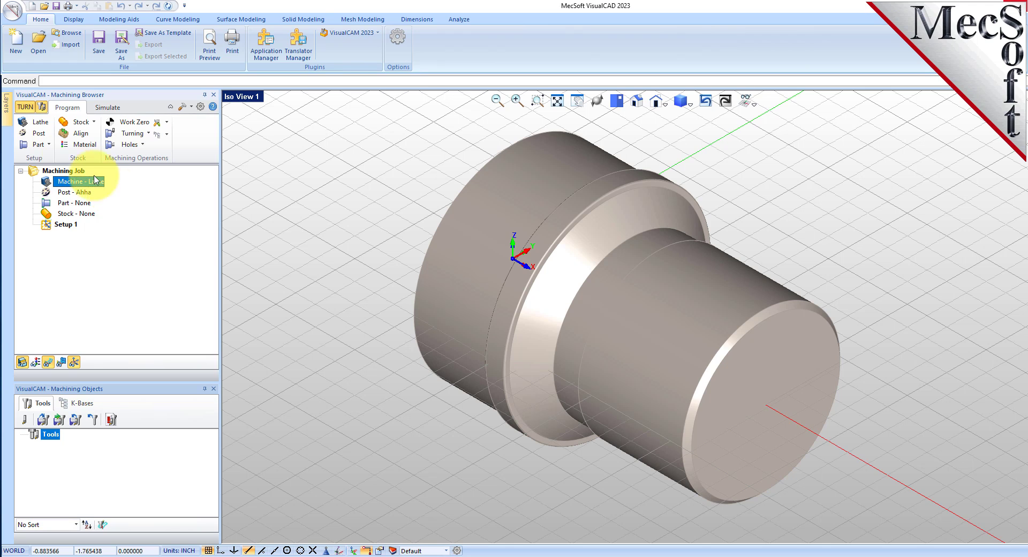
Choose Fanuc as the current legacy post-processor
left_click(39, 134)
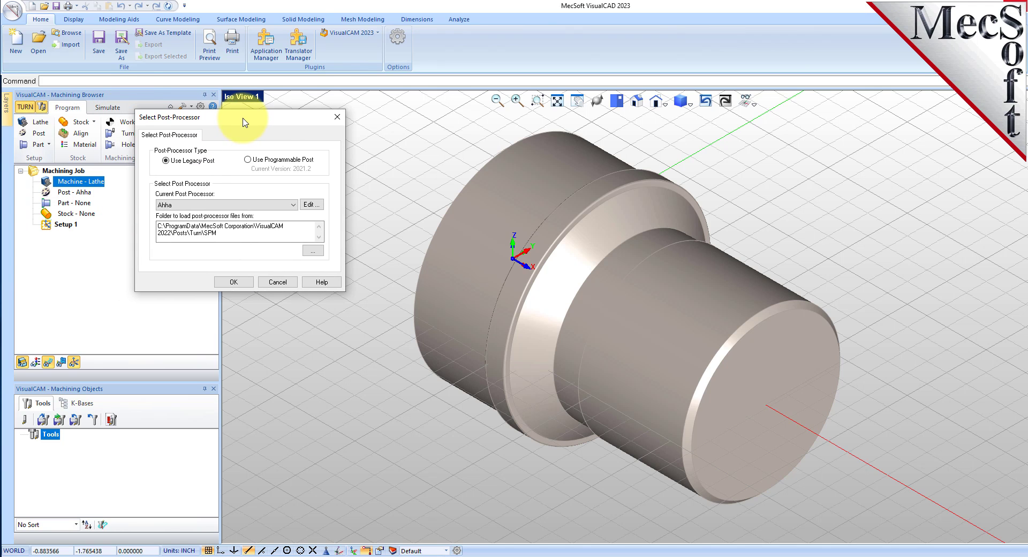
left_click(298, 205)
scroll(292, 214, "down", 5)
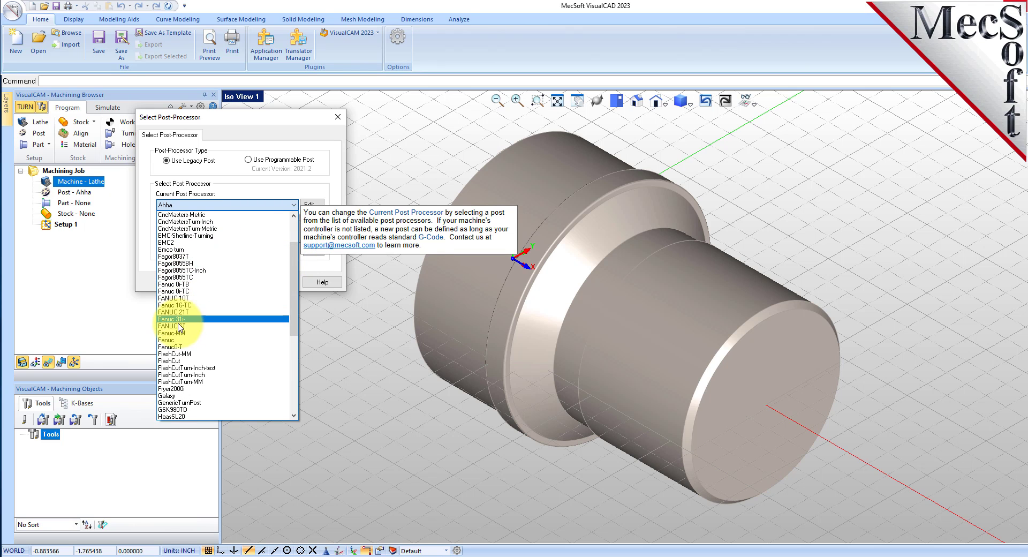
left_click(179, 341)
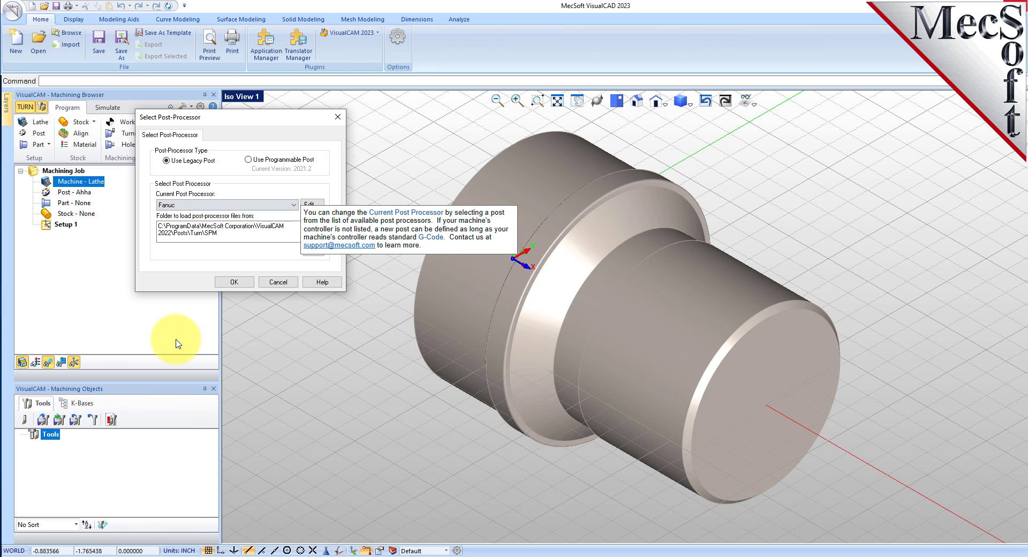
left_click(235, 282)
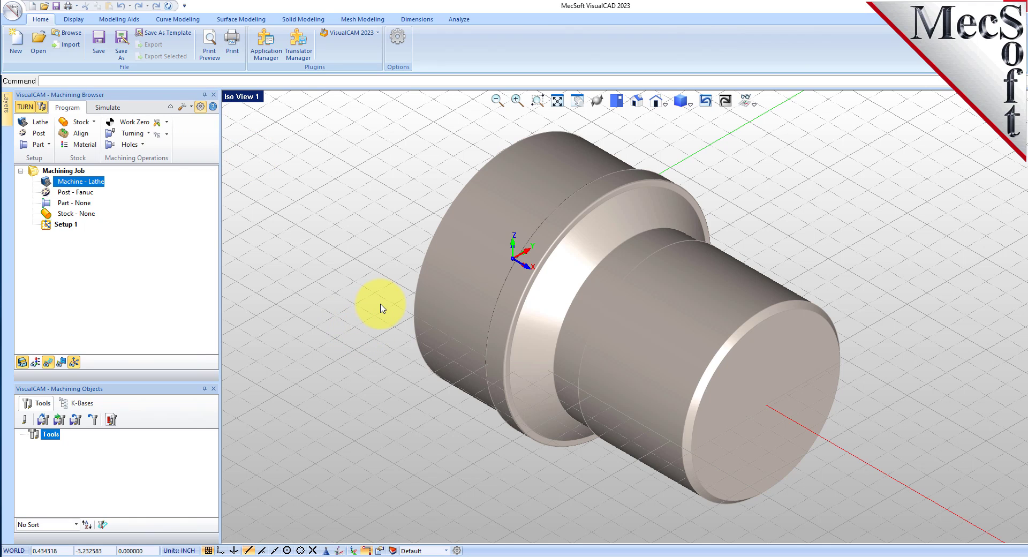
Check the available posted file extensions in the post processor preferences and the job's post-processor entry
left_click(396, 248)
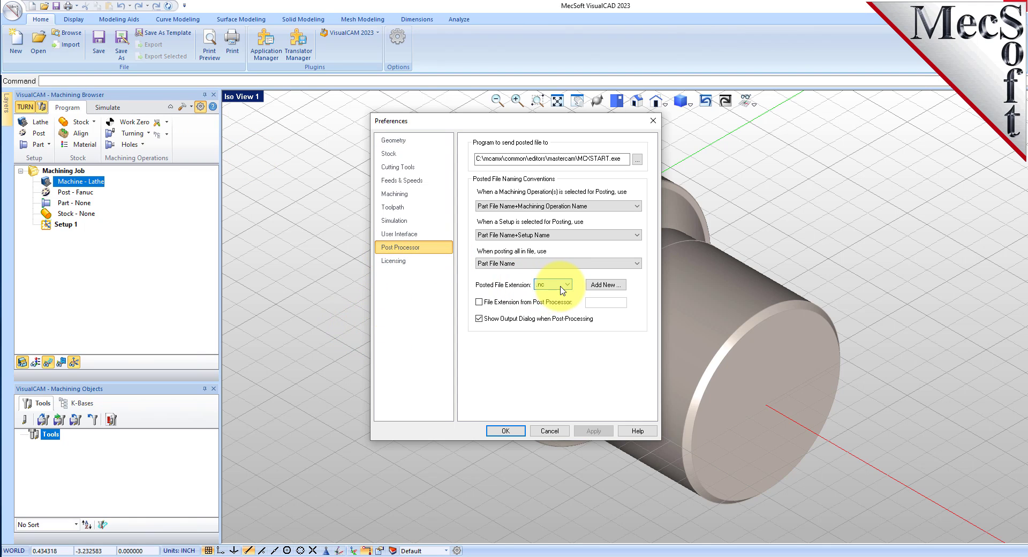
left_click(562, 287)
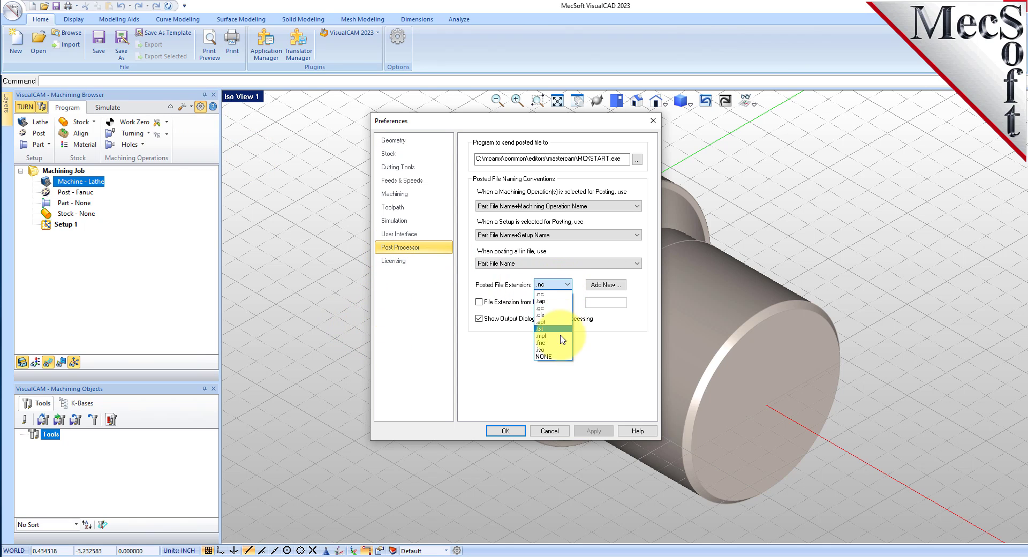
left_click(502, 430)
left_click(501, 431)
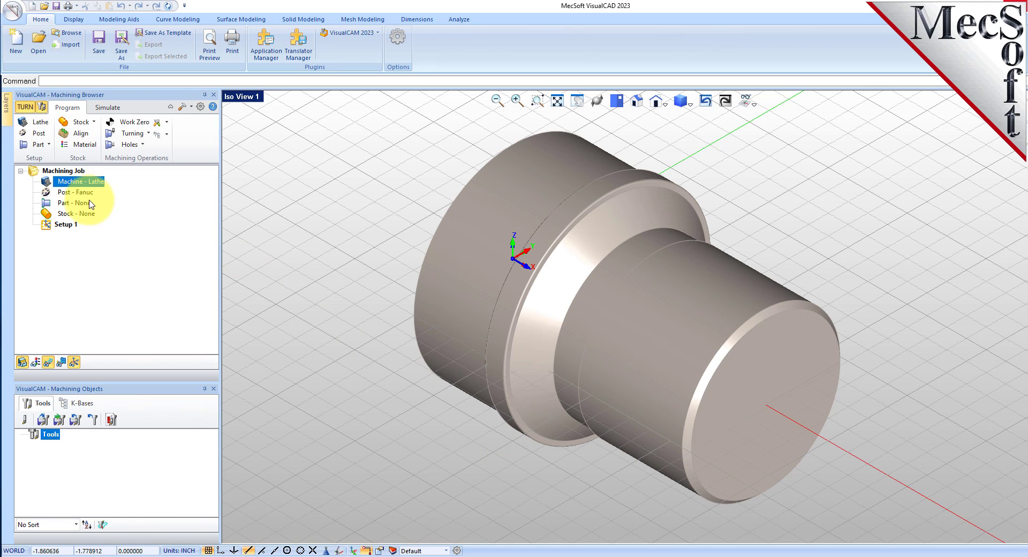
left_click(73, 191)
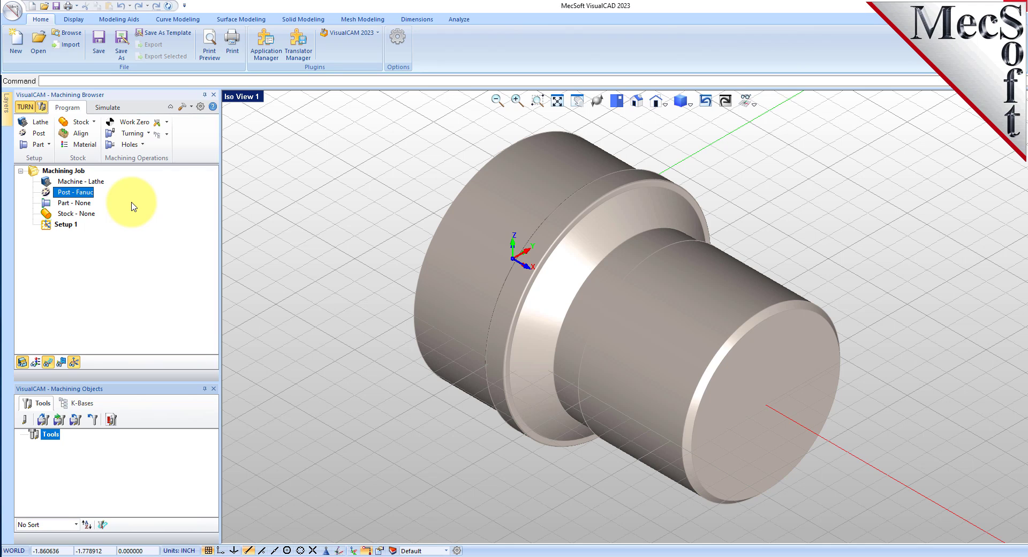
Define the turning part geometry by selecting the whole solid model as the part surface and save the selection
left_click(47, 145)
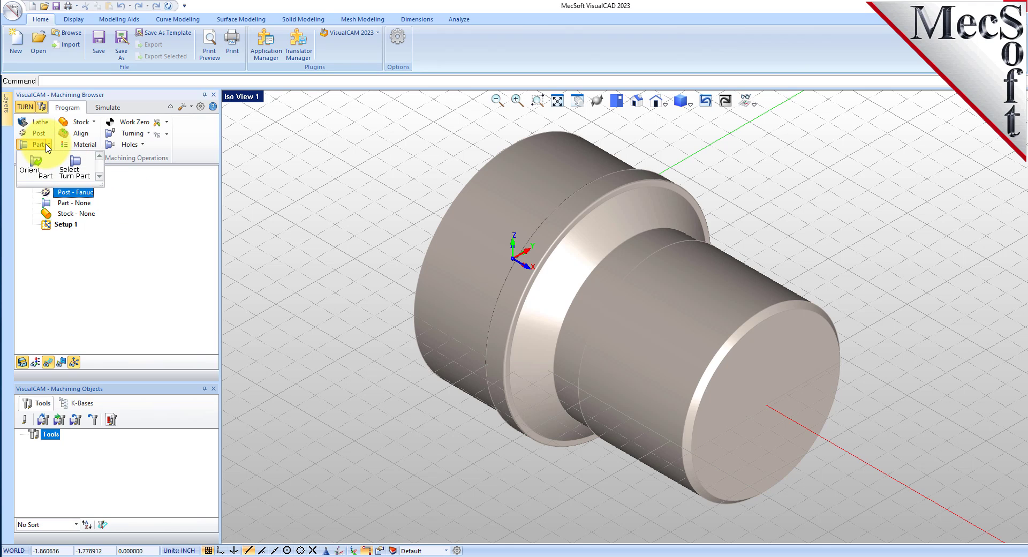
left_click(87, 168)
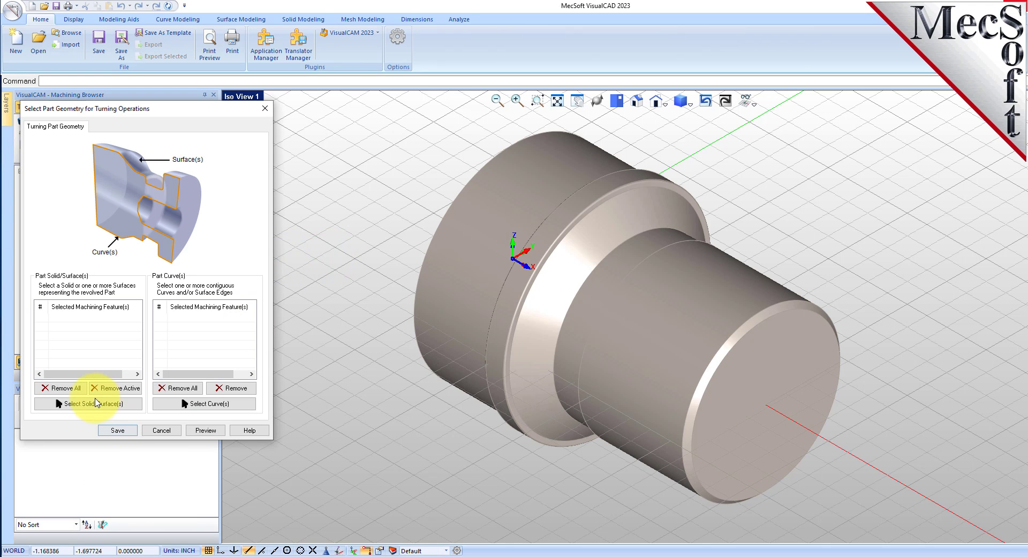
left_click(96, 404)
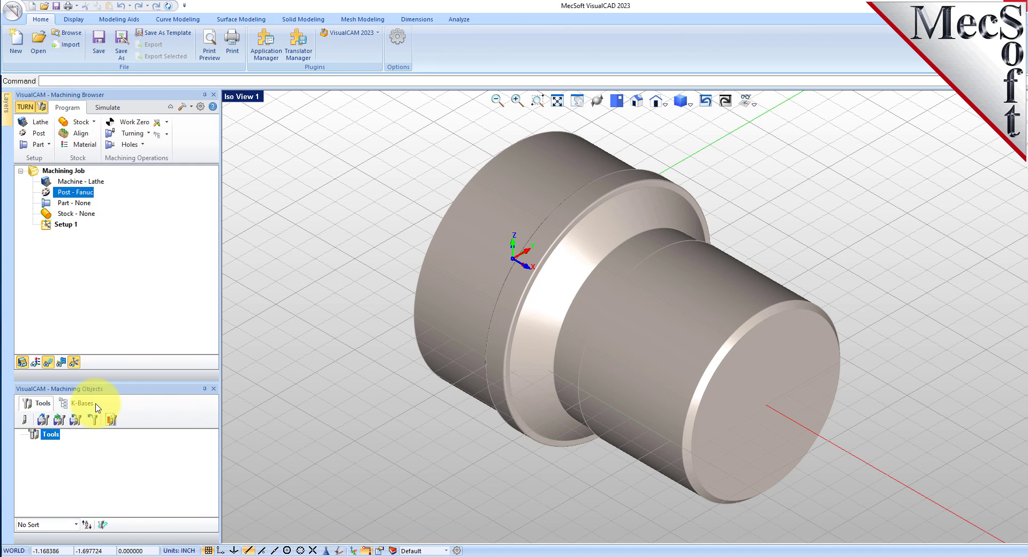
scroll(409, 395, "down", 2)
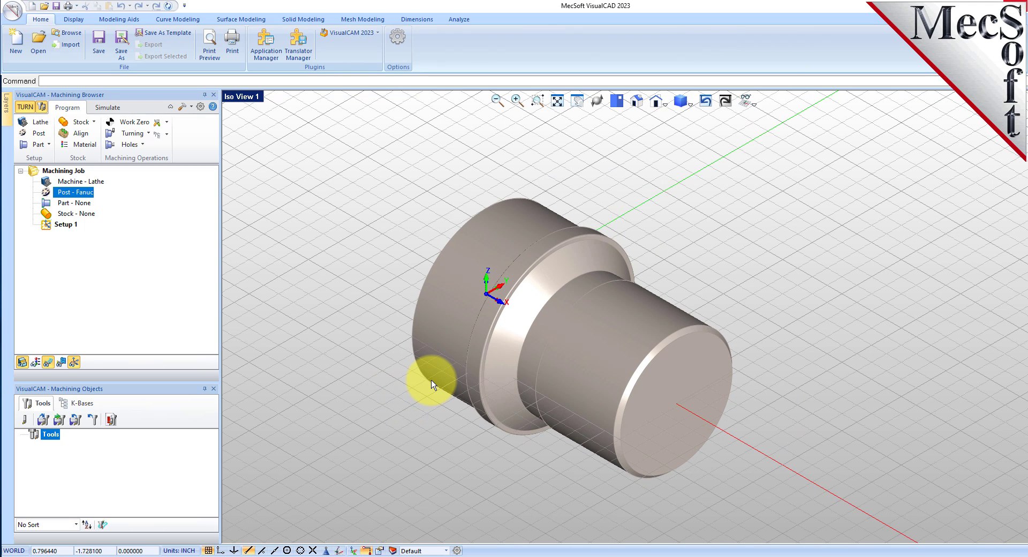
left_click_drag(315, 517, 817, 155)
right_click(660, 207)
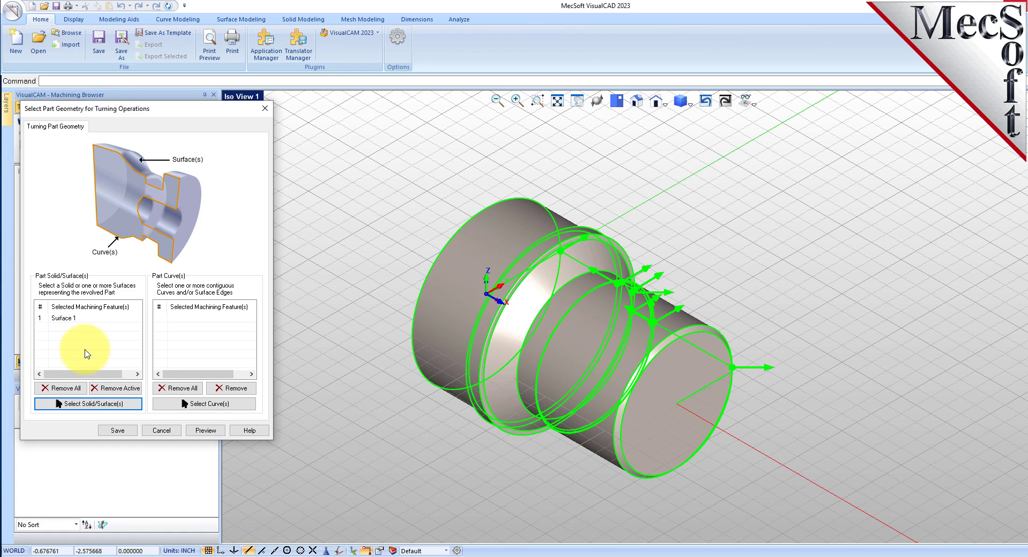
left_click(43, 319)
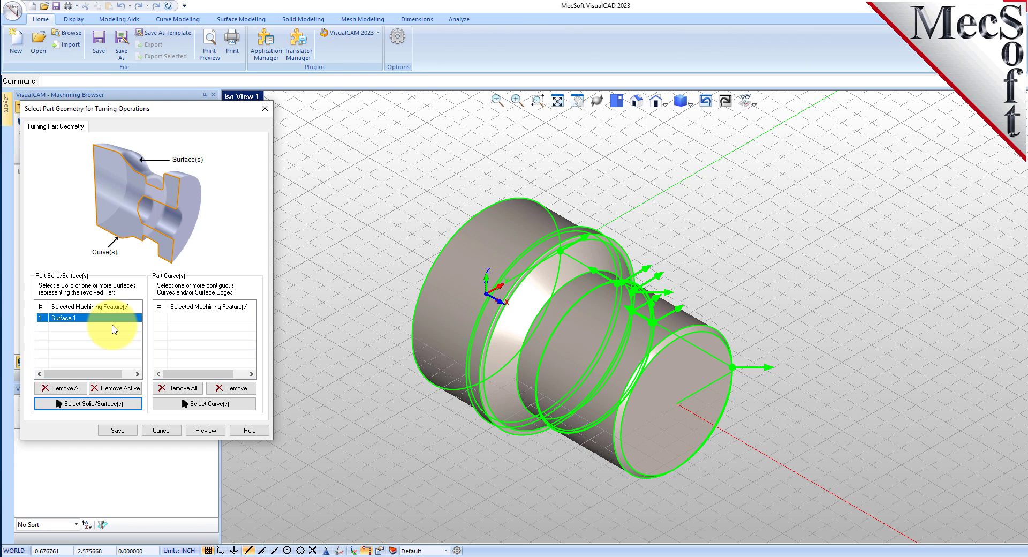
left_click(117, 431)
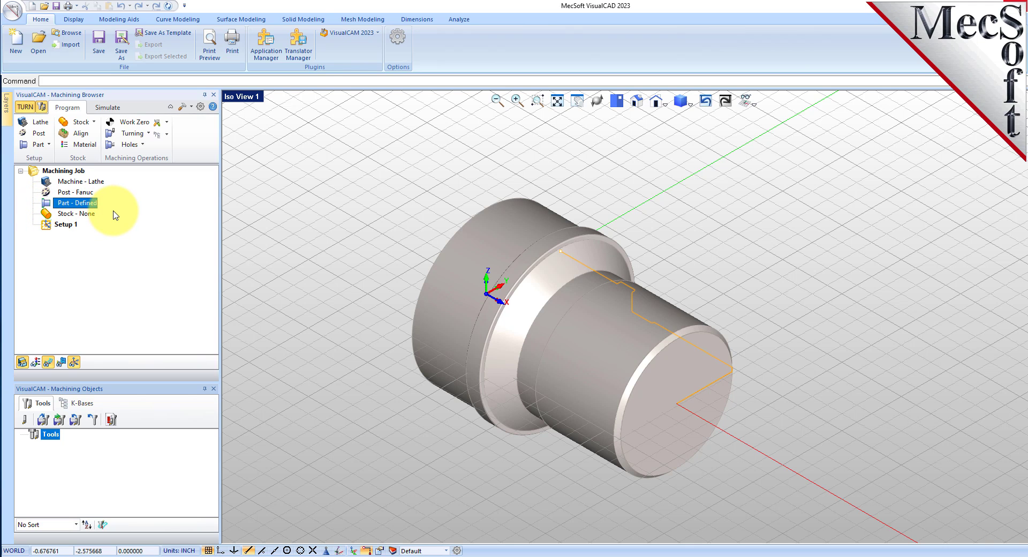
Examine the extracted part profile curve up close in the top view, and return to the isometric view
left_click(617, 100)
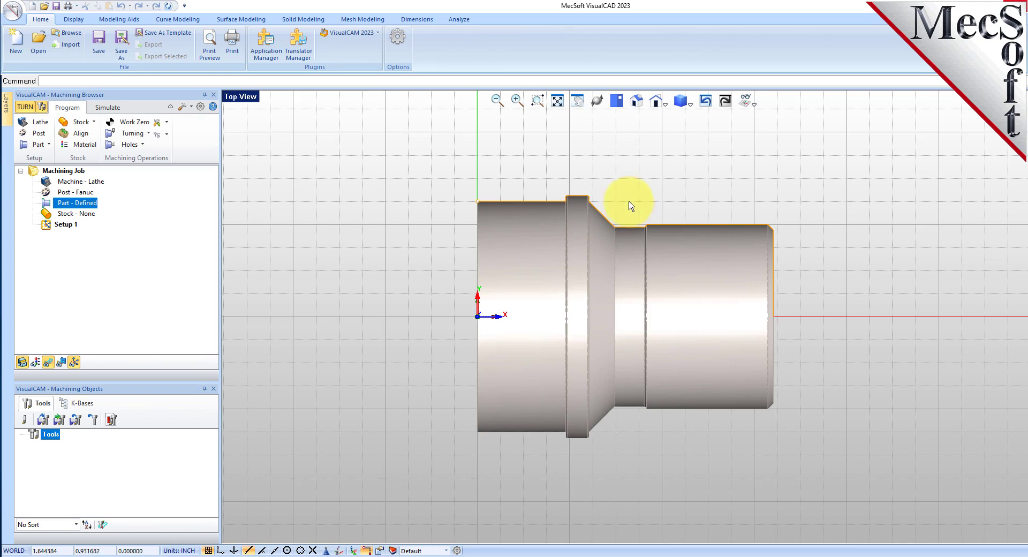
scroll(630, 209, "up", 4)
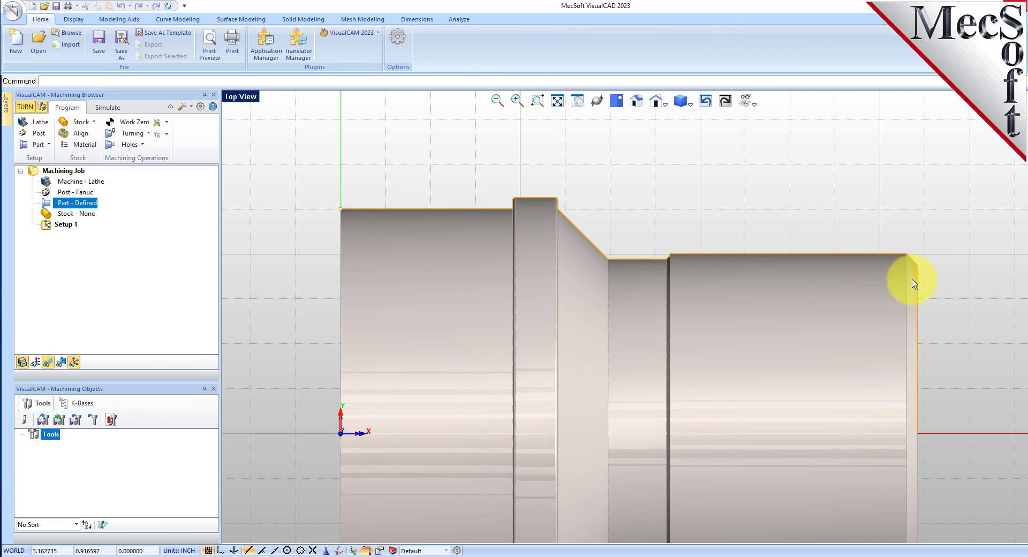
left_click(639, 101)
right_click_drag(562, 149, 493, 246)
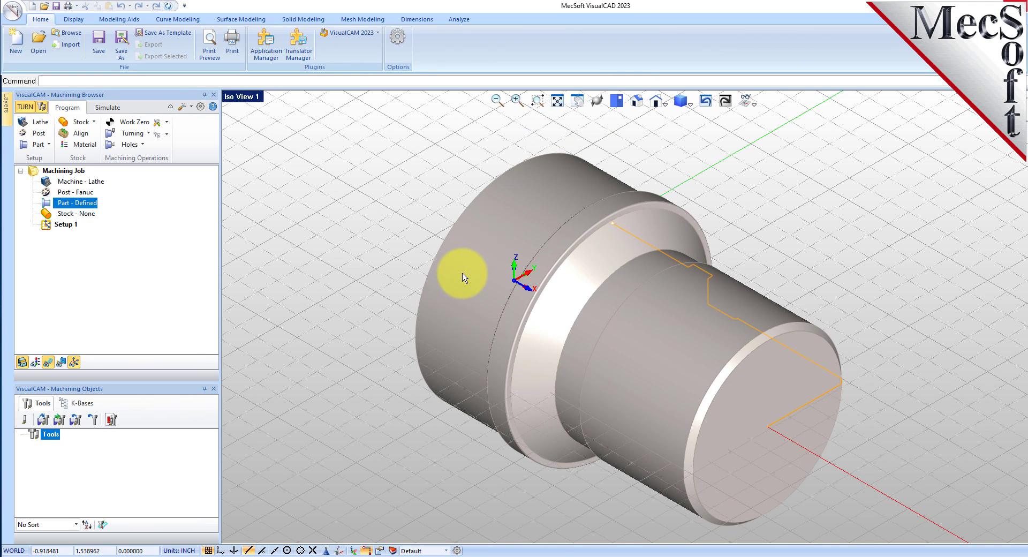
scroll(399, 188, "down", 1)
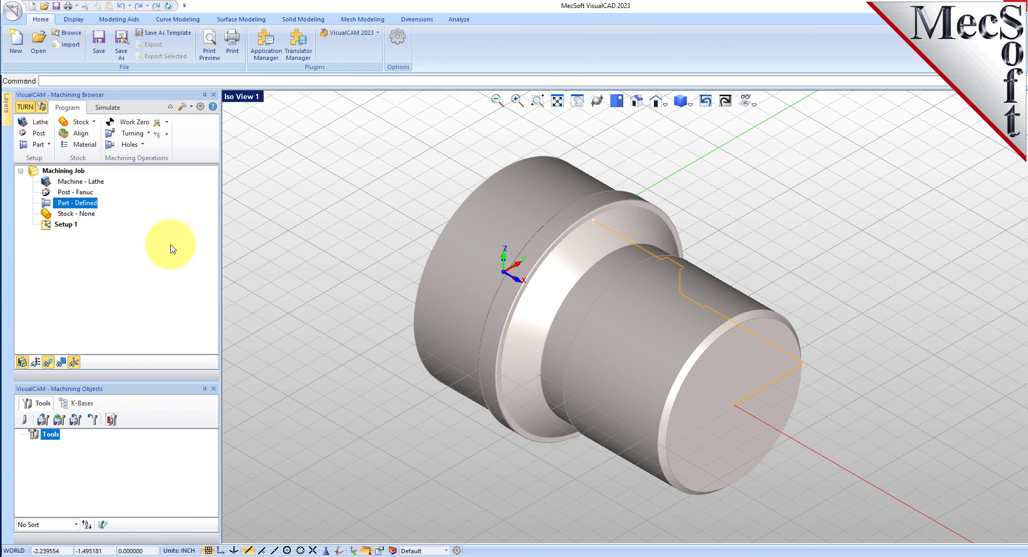
Create a cylindrical stock model with an outer radius of 1.5 inches and an outer length of 3.25 inches
left_click(95, 125)
left_click(97, 137)
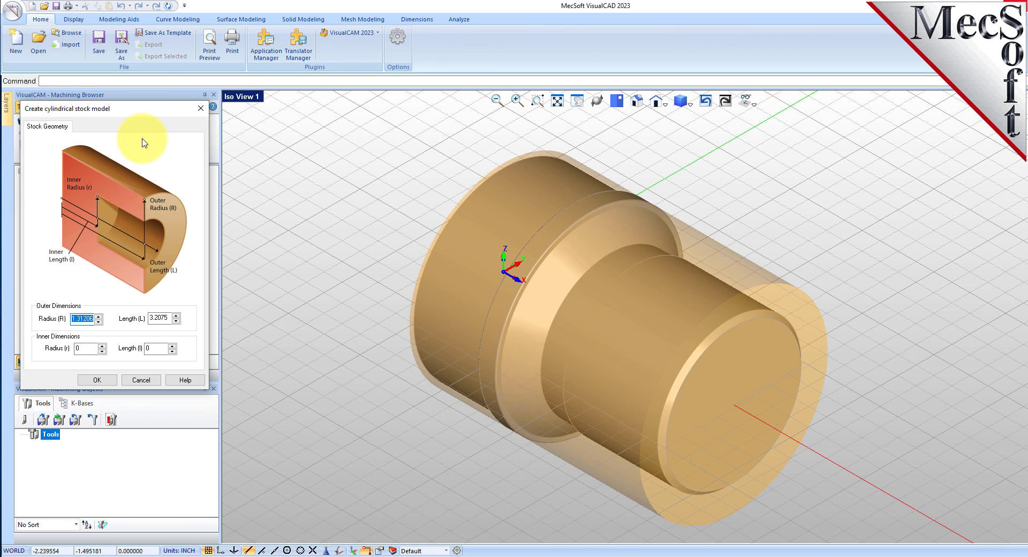
left_click(83, 323)
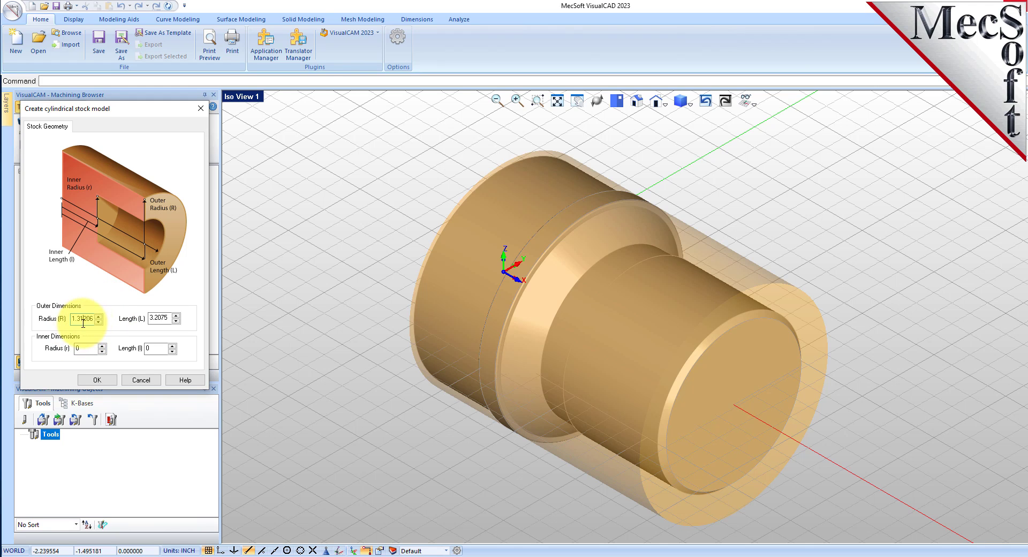
left_click_drag(90, 318, 52, 318)
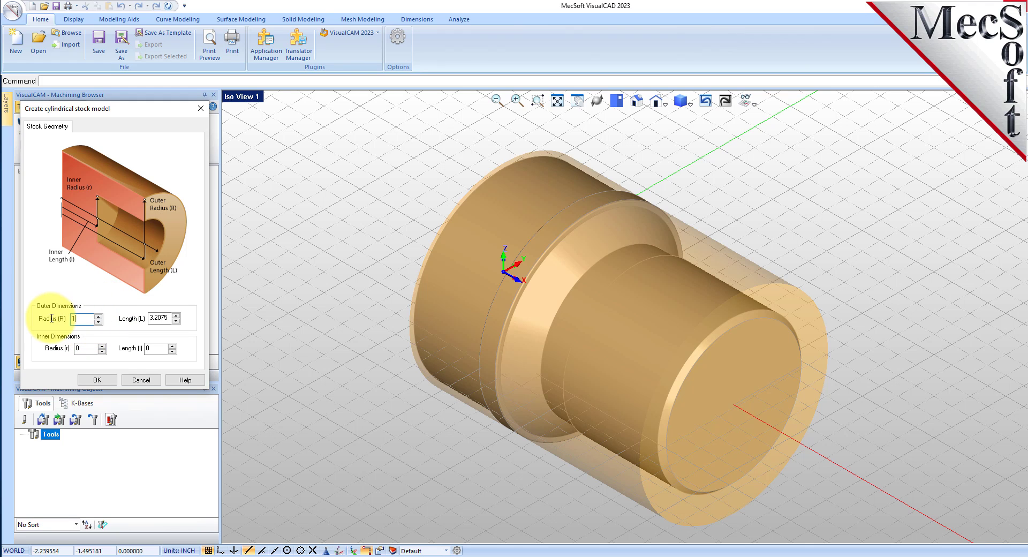
left_click(165, 319)
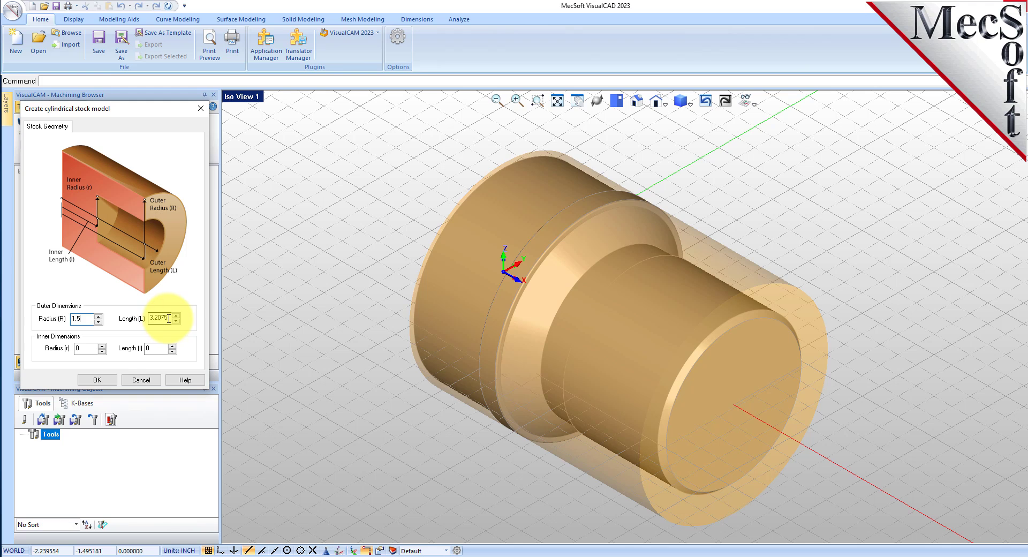
left_click_drag(169, 318, 141, 318)
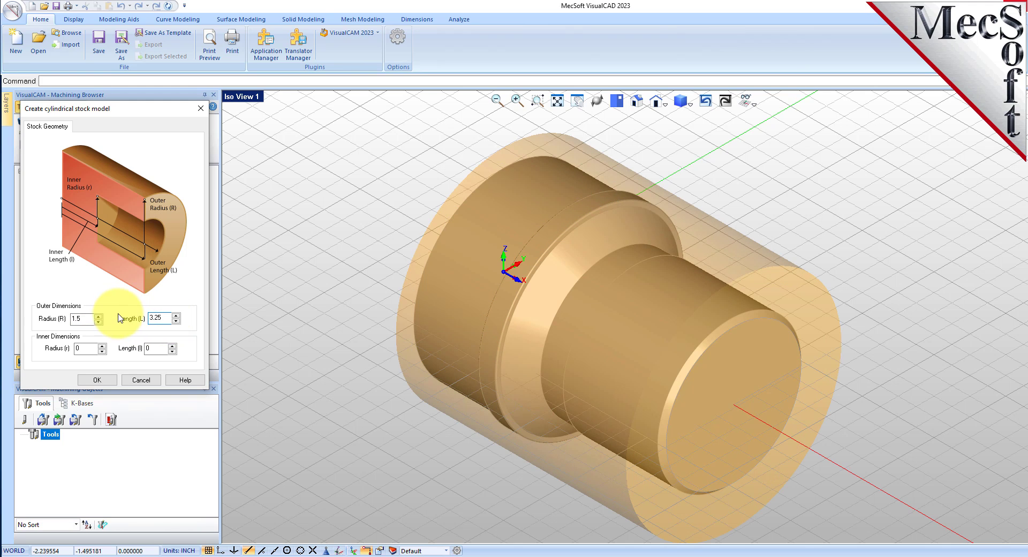
left_click(94, 381)
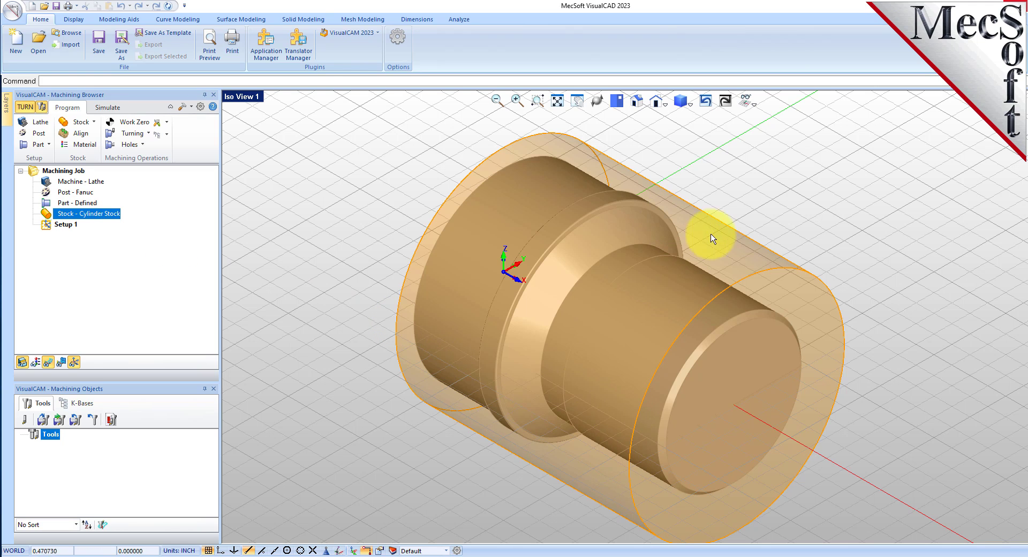
Toggle the stock display off and on to compare the cylinder stock with the part
left_click(22, 363)
left_click(22, 362)
left_click(22, 362)
left_click(23, 362)
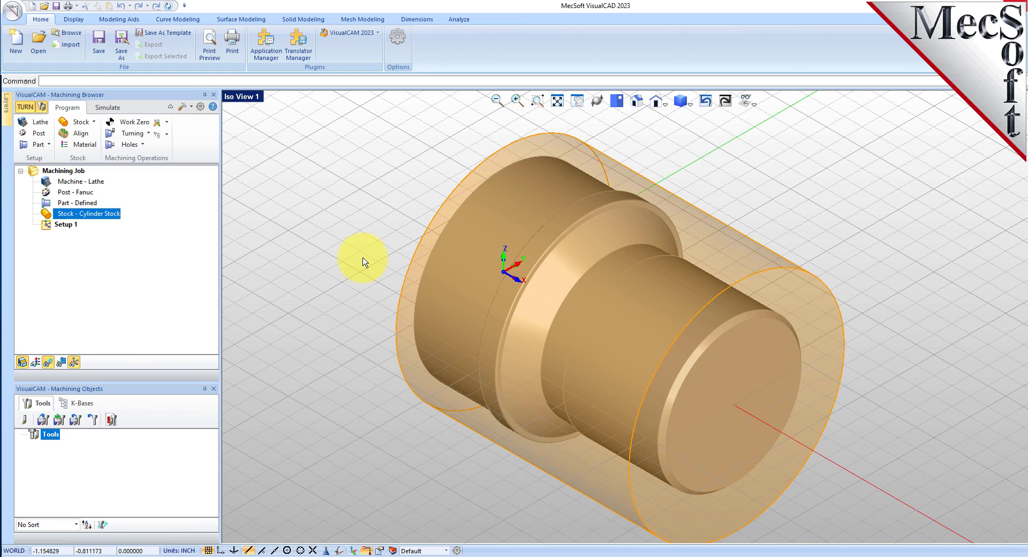
scroll(369, 218, "down", 1)
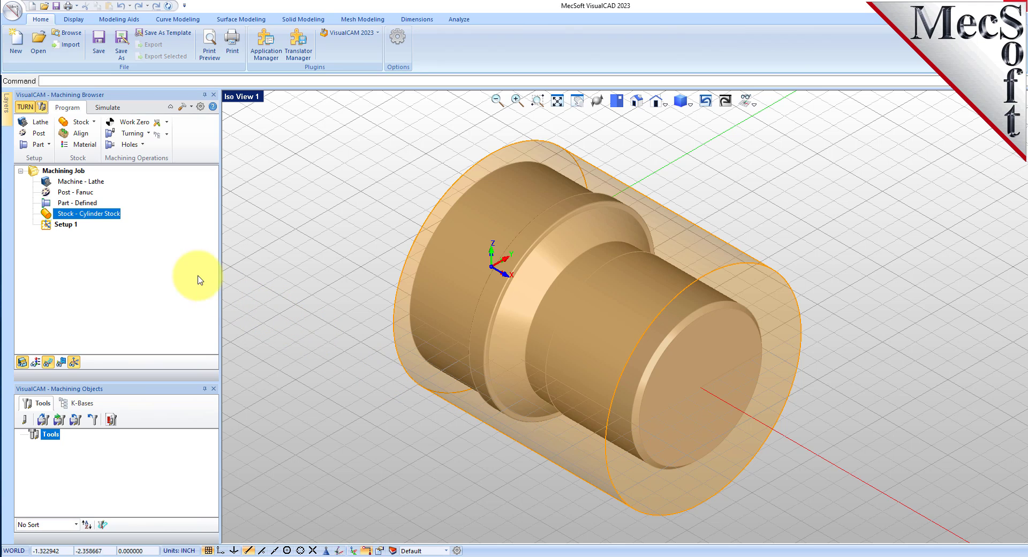
Align the stock about the part, using Right for the Z alignment
left_click(80, 133)
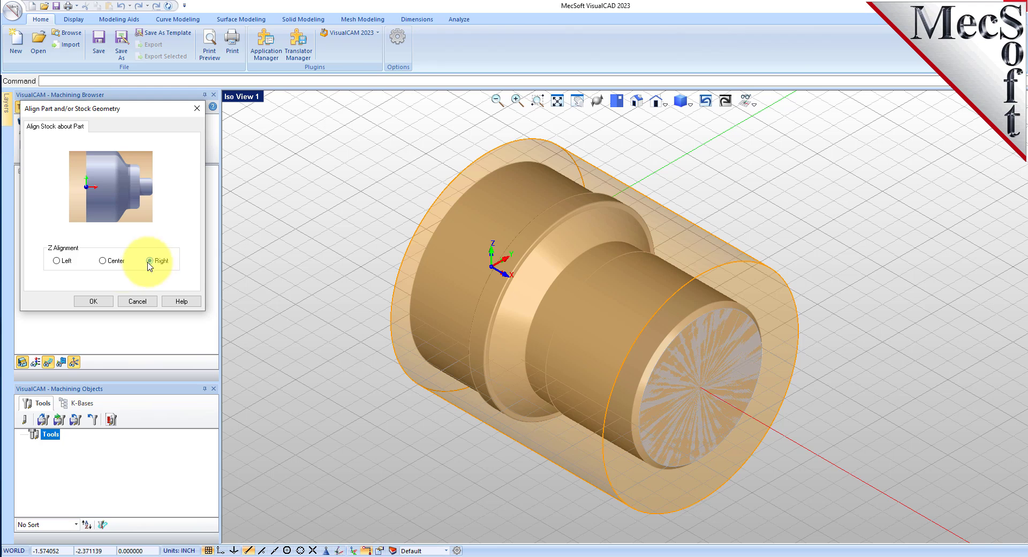
left_click(103, 261)
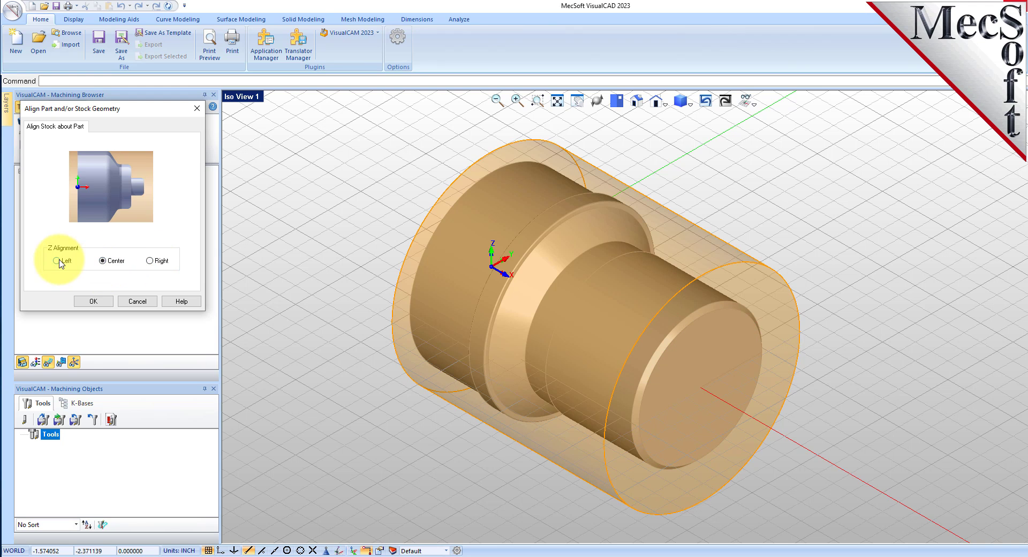
left_click(150, 261)
left_click(93, 301)
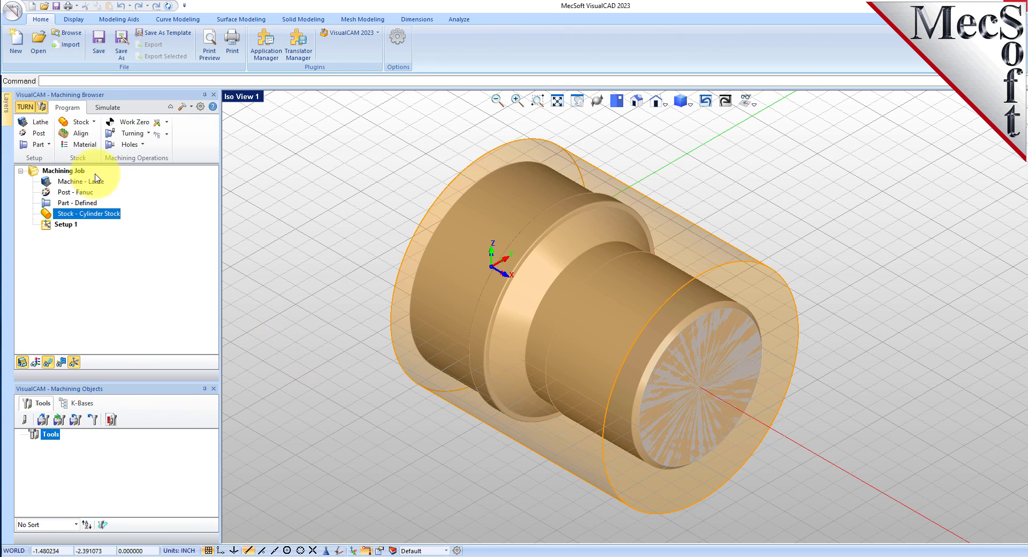
Set the stock material to ALUMINUM - 6061 from the FeedsSpeedsDataINCH.xml material file
left_click(91, 146)
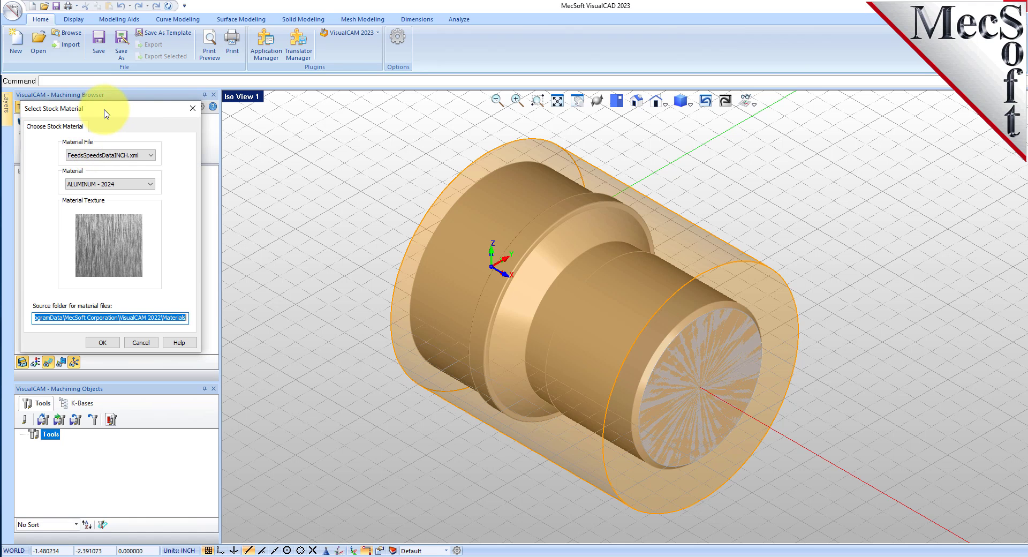
left_click_drag(105, 113, 239, 143)
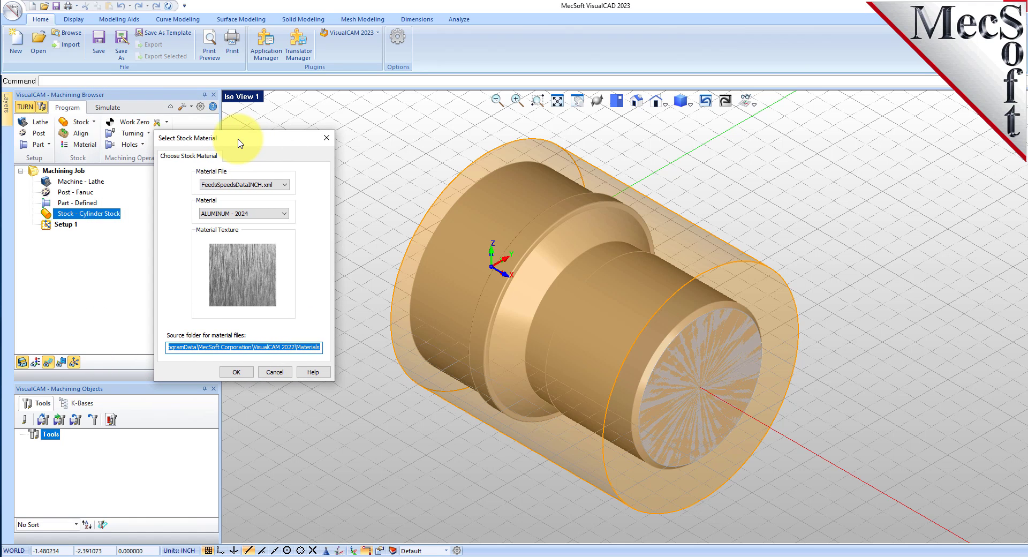
left_click(285, 217)
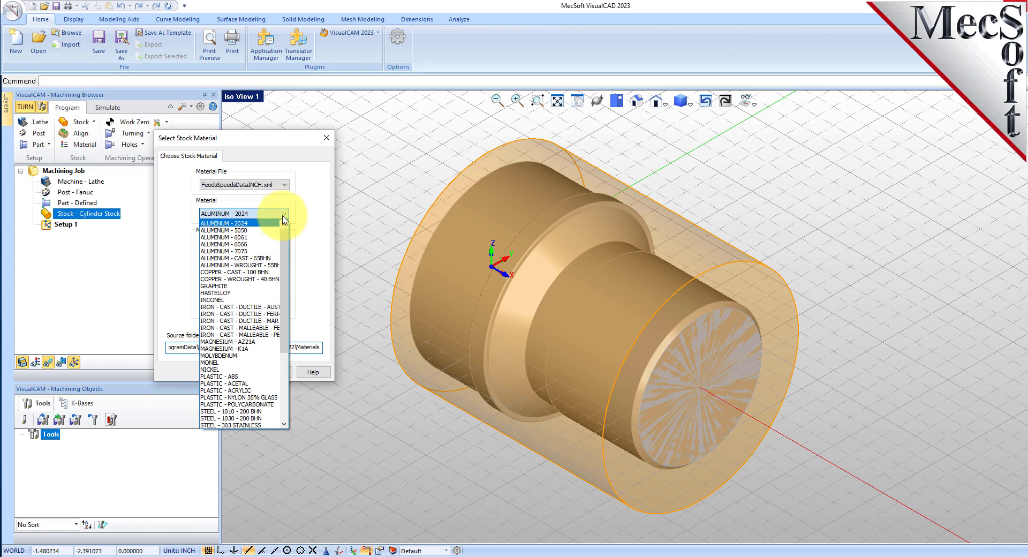
left_click(251, 237)
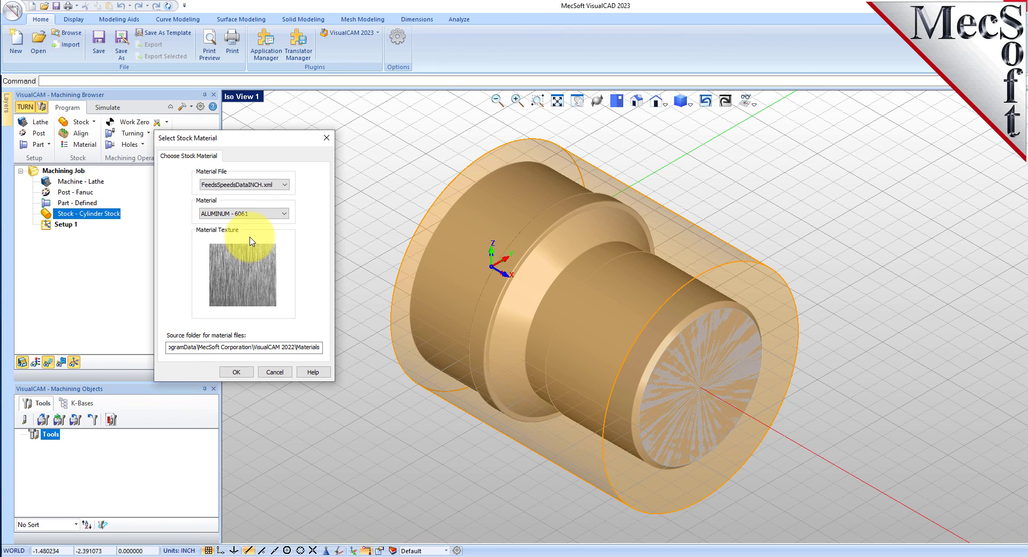
left_click(237, 373)
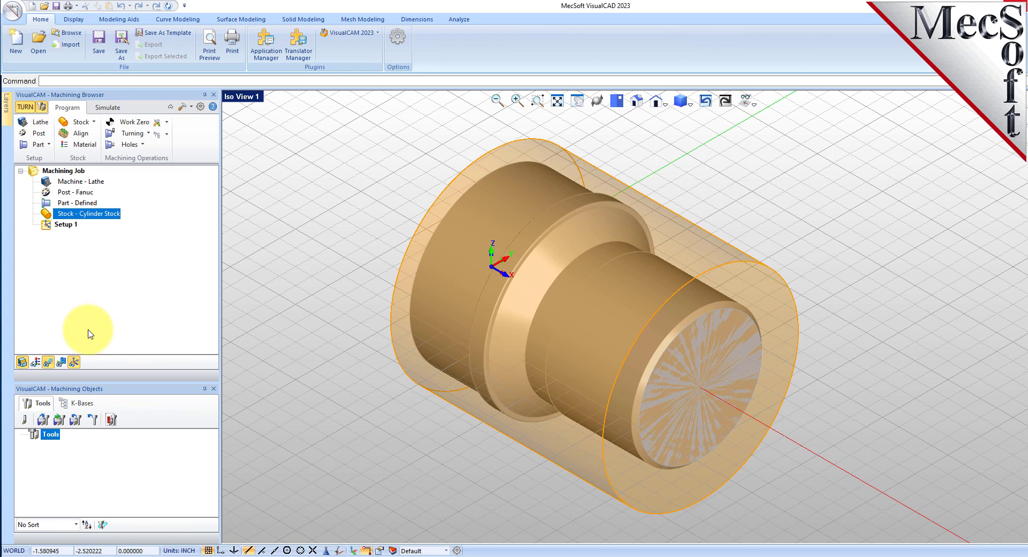
Turn on the material texture display so the part and stock are rendered with the metal texture
left_click(36, 363)
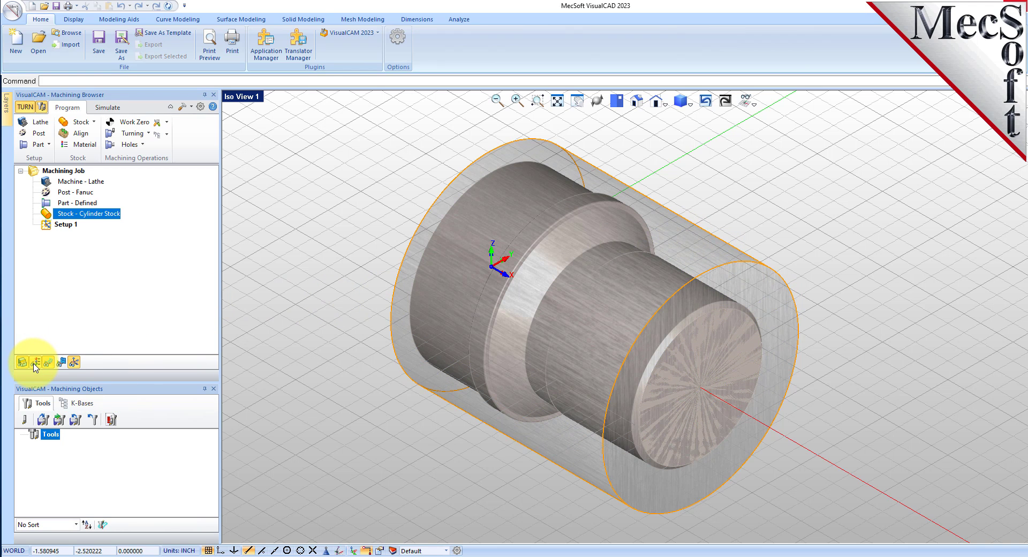
left_click(36, 362)
left_click(35, 362)
left_click(35, 363)
left_click(35, 363)
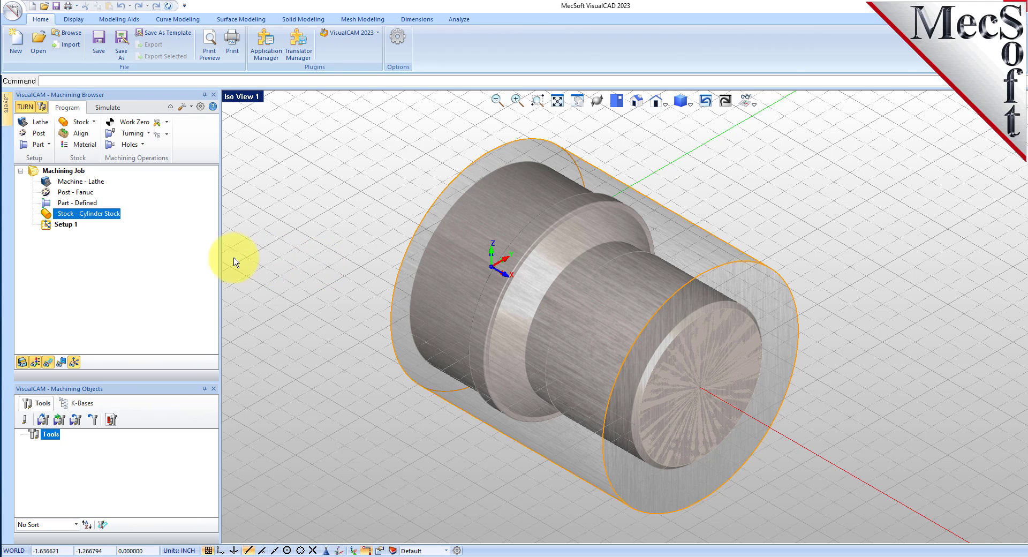
Select Setup 1 and hide both the world coordinate system and the machine coordinate system triads
left_click(59, 225)
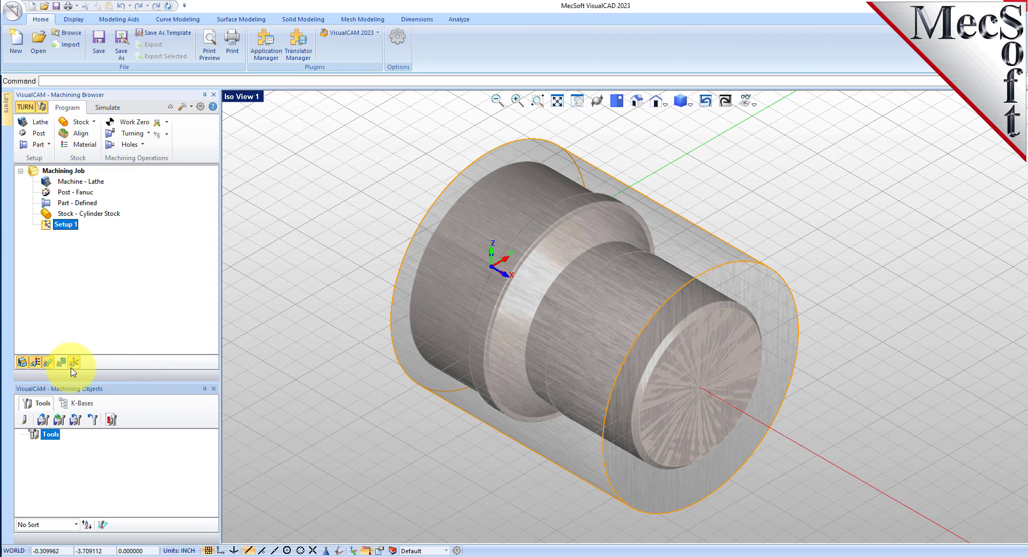
left_click(750, 101)
left_click(803, 131)
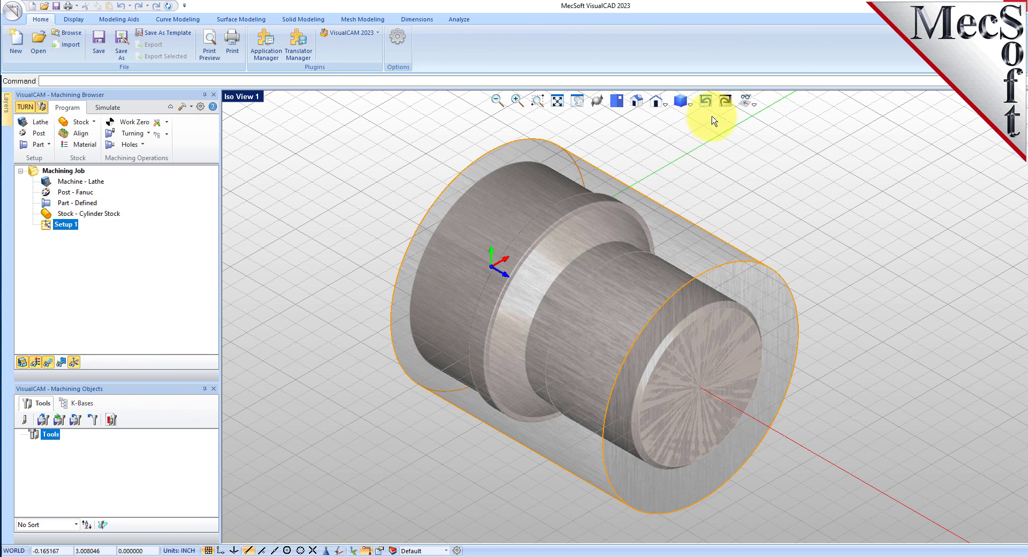
left_click(748, 100)
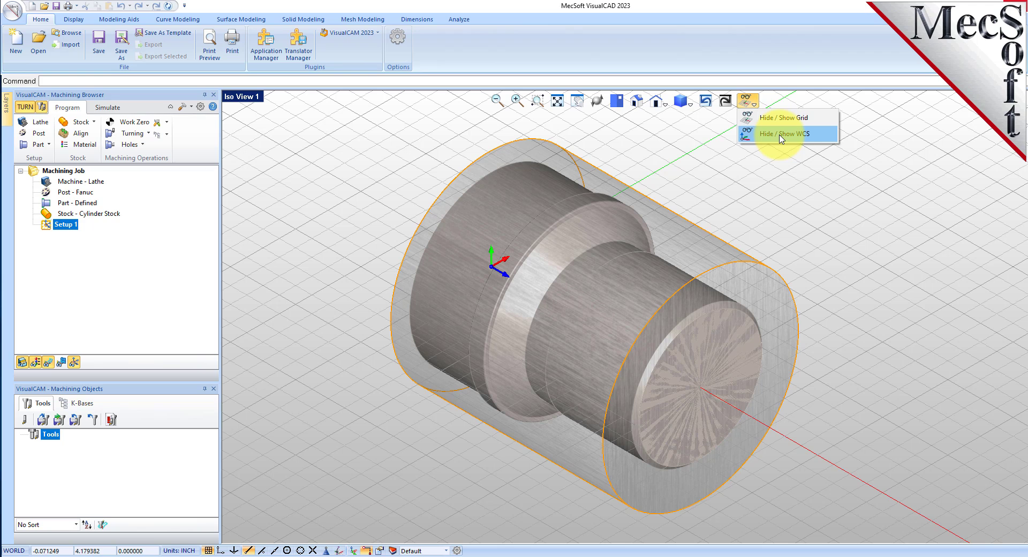
left_click(782, 138)
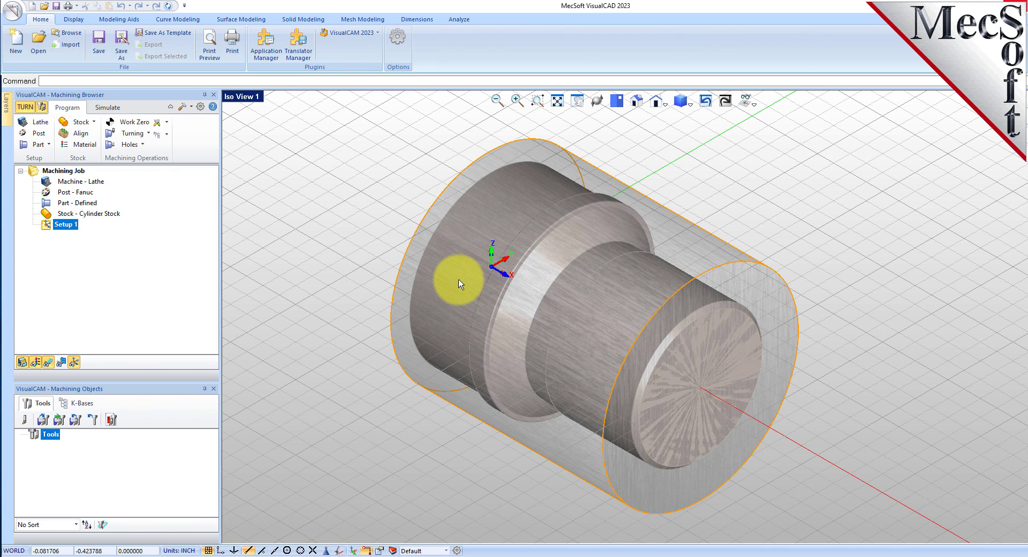
left_click(753, 102)
left_click(771, 134)
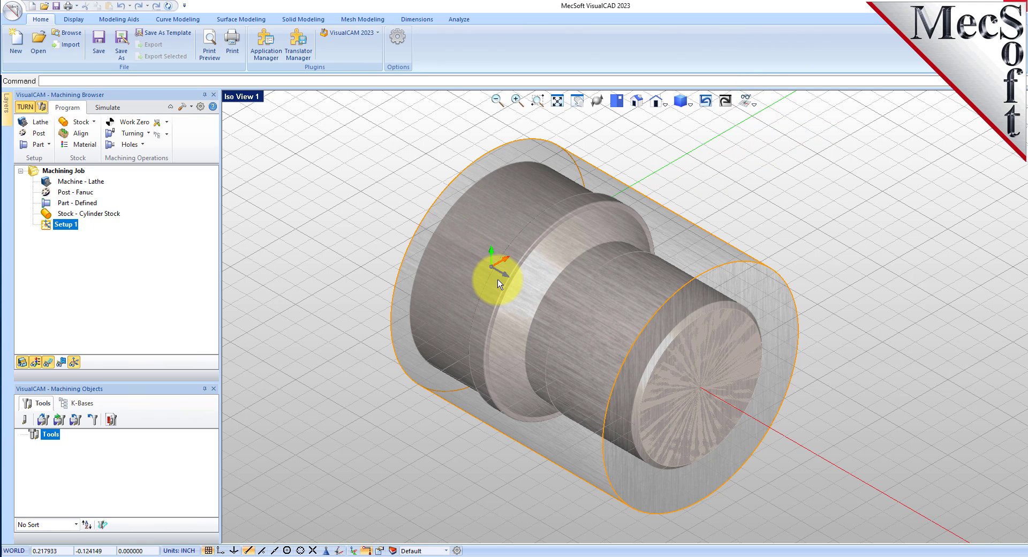
left_click(74, 362)
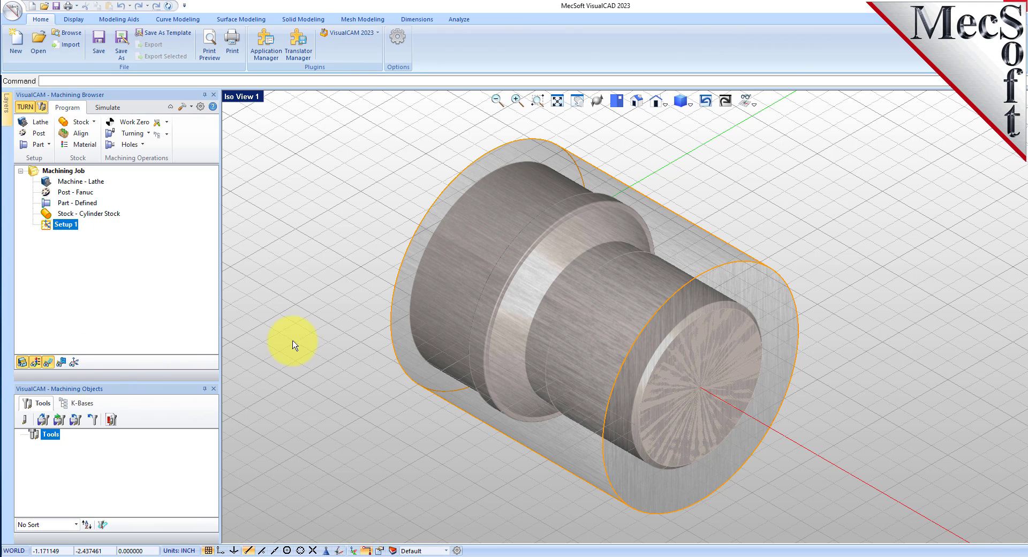
Display the world coordinate system triad, and hide it again
left_click(750, 100)
left_click(777, 136)
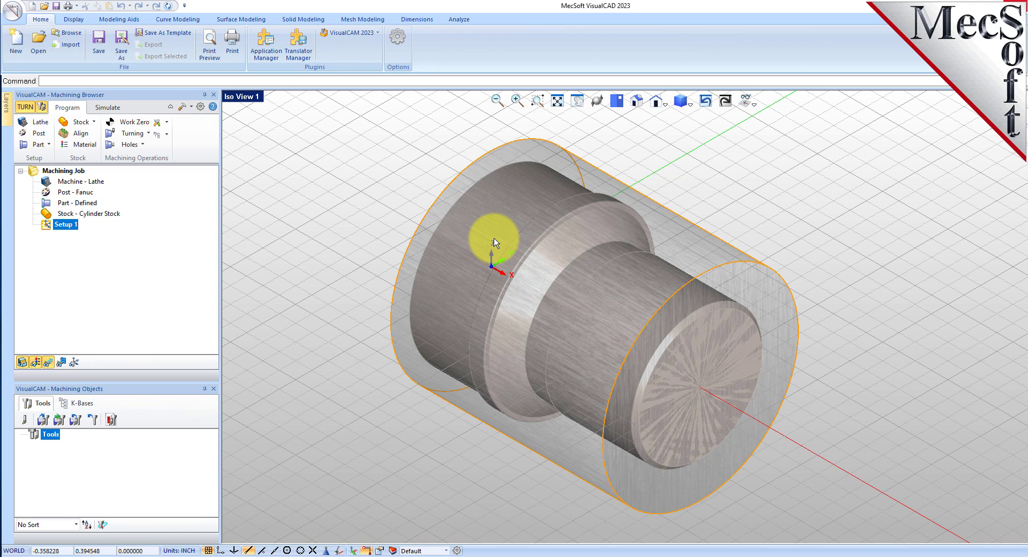
left_click(753, 101)
left_click(765, 134)
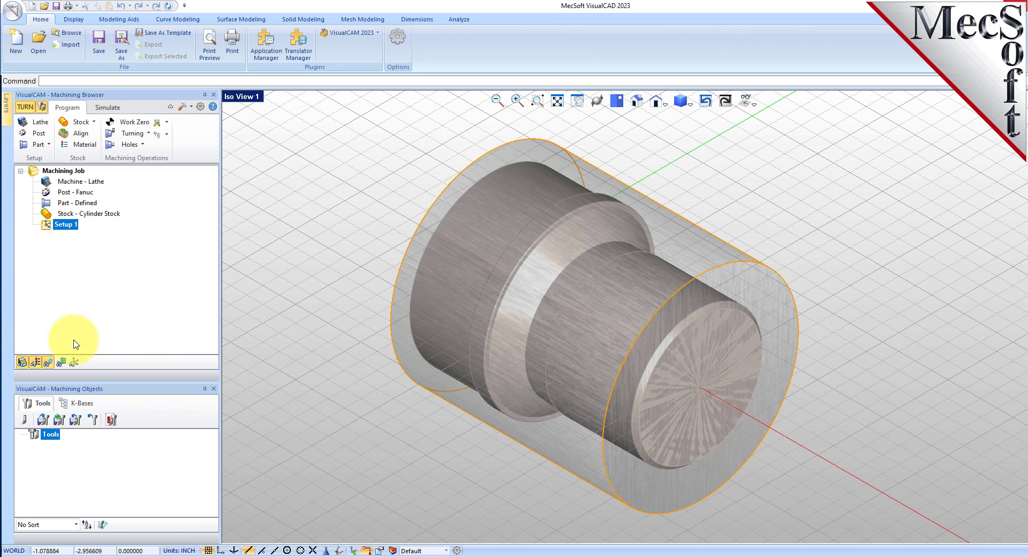
Show the machine coordinate system triad and generate a work zero on the Right Most face of the stock box
left_click(74, 363)
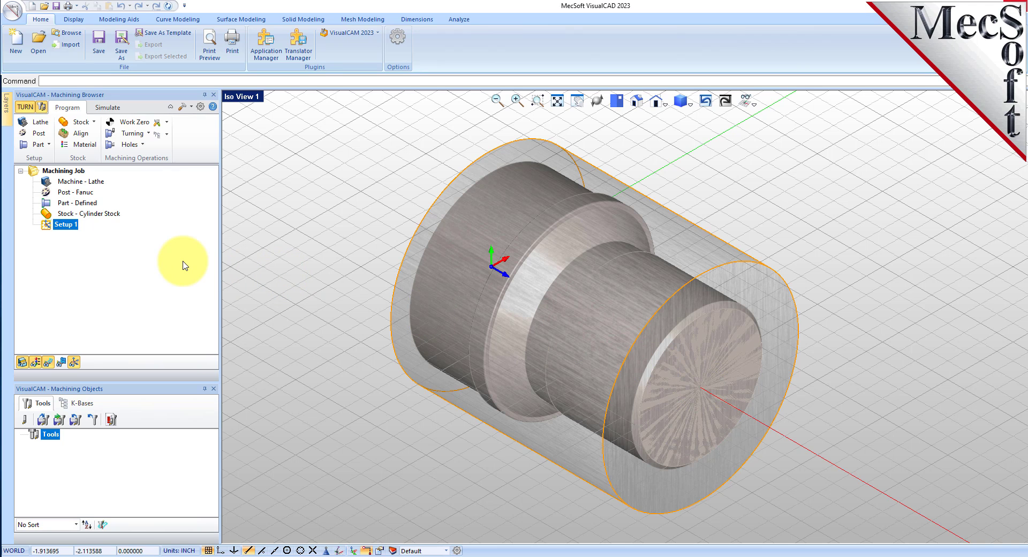
left_click(145, 127)
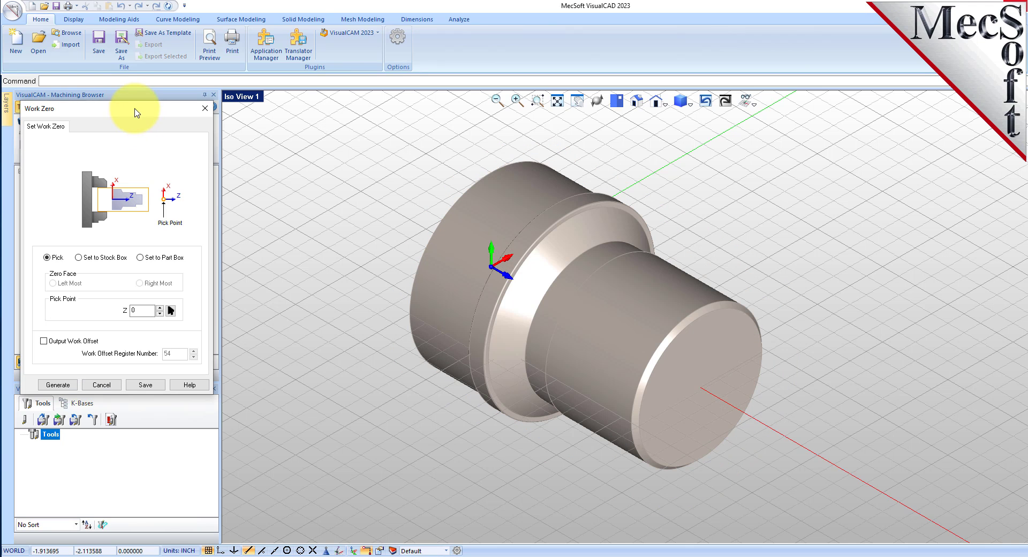
left_click_drag(130, 107, 268, 116)
left_click(214, 266)
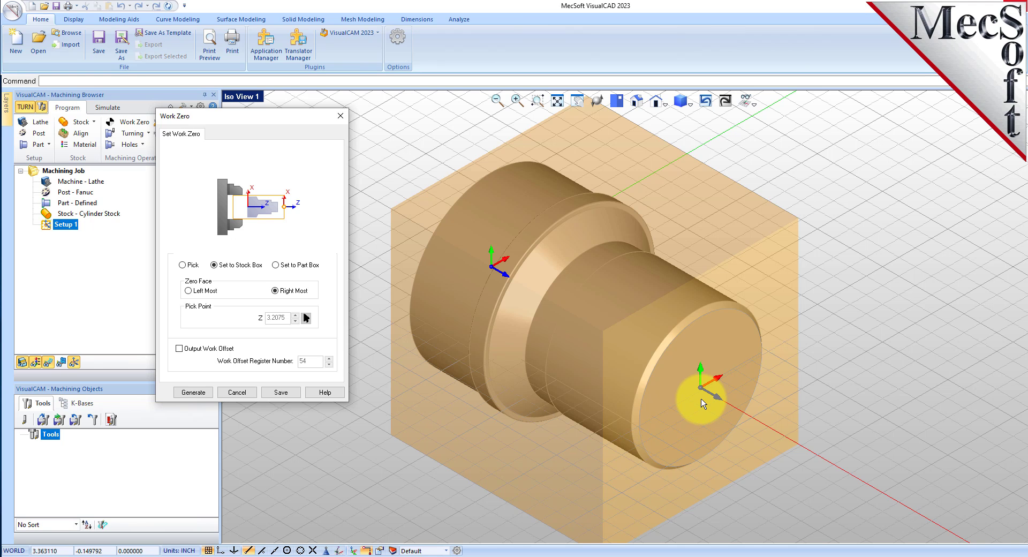
left_click(200, 393)
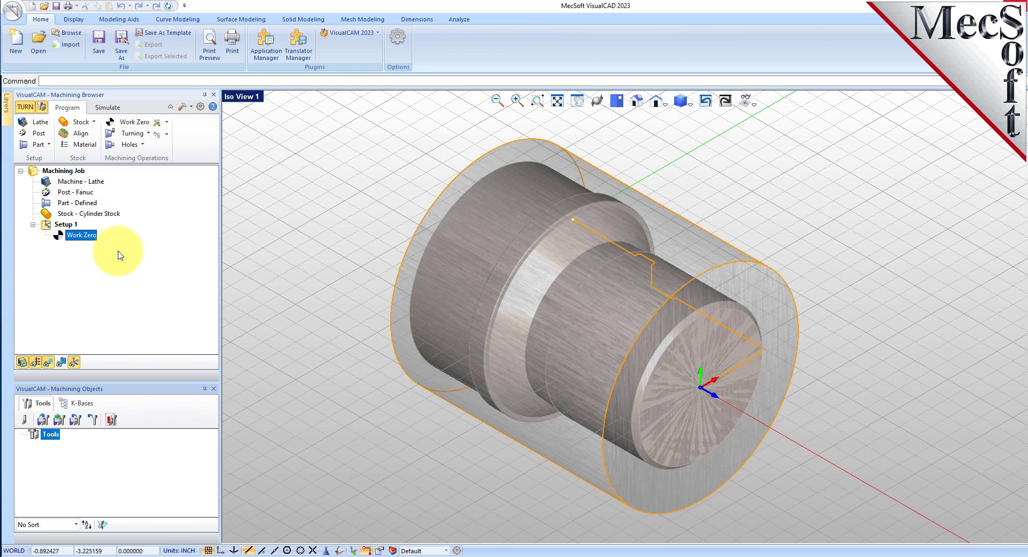
Start creating a diamond insert turning tool and name it Diamond Insert-OD
left_click(50, 409)
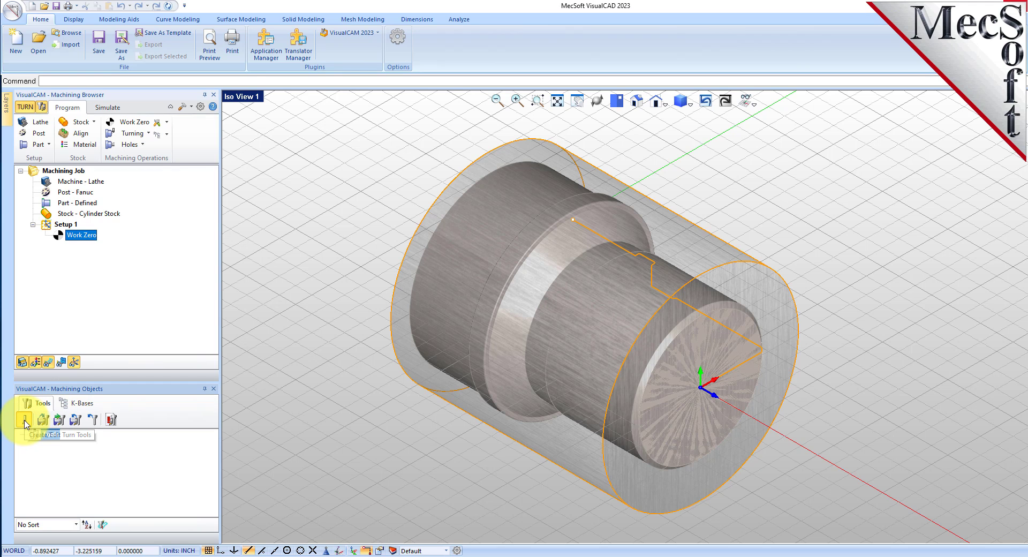
left_click(25, 420)
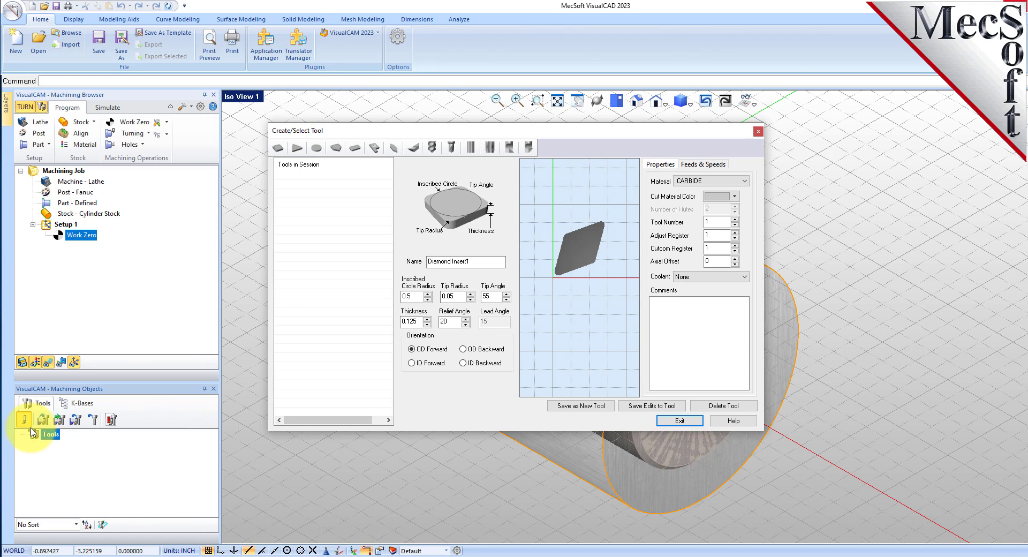
left_click(279, 151)
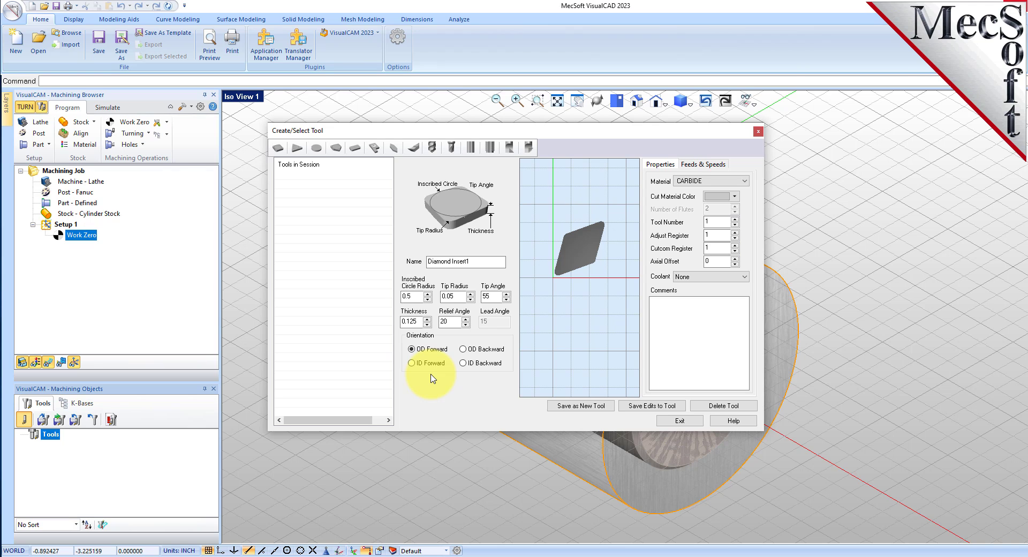
left_click(471, 260)
key("BackSpace")
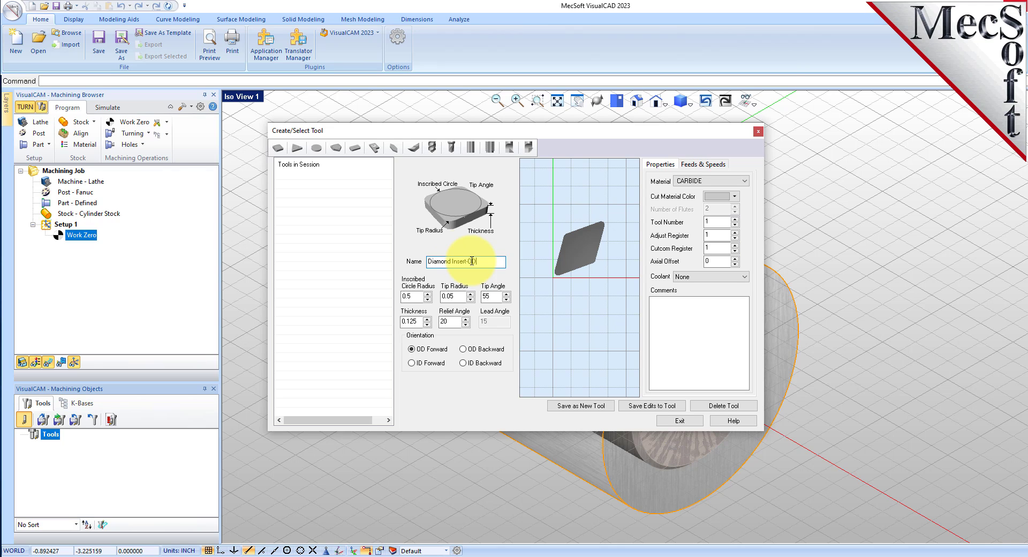
Set the diamond insert's tip radius to 0.02 and use the OD Forward orientation
left_click_drag(419, 297, 384, 296)
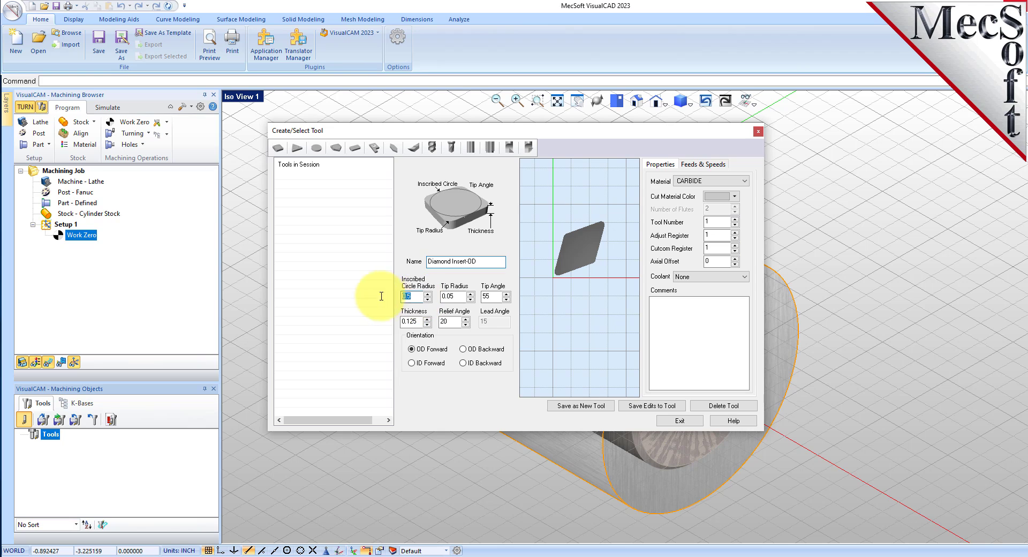
left_click(412, 349)
double_click(452, 296)
type("0.02")
left_click(497, 298)
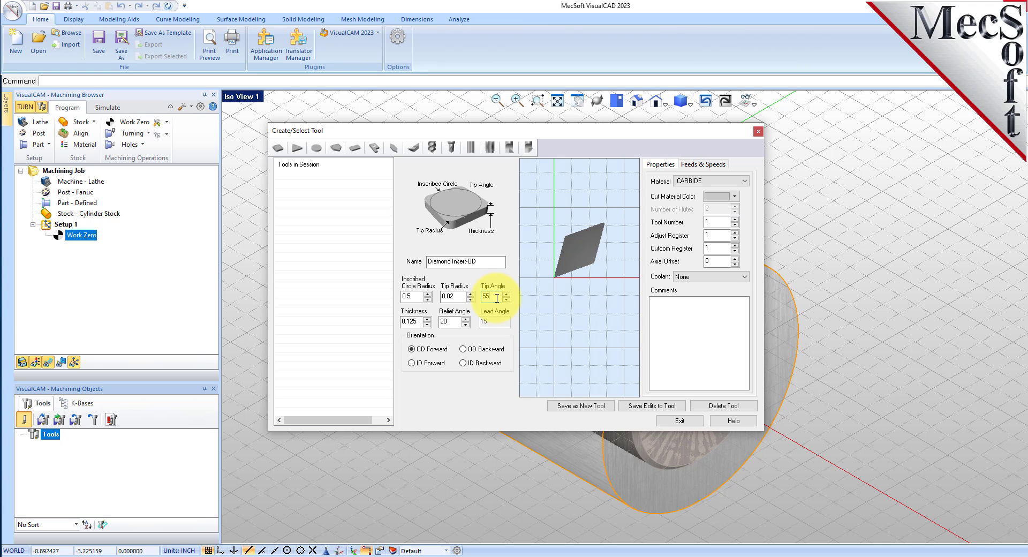
left_click(453, 322)
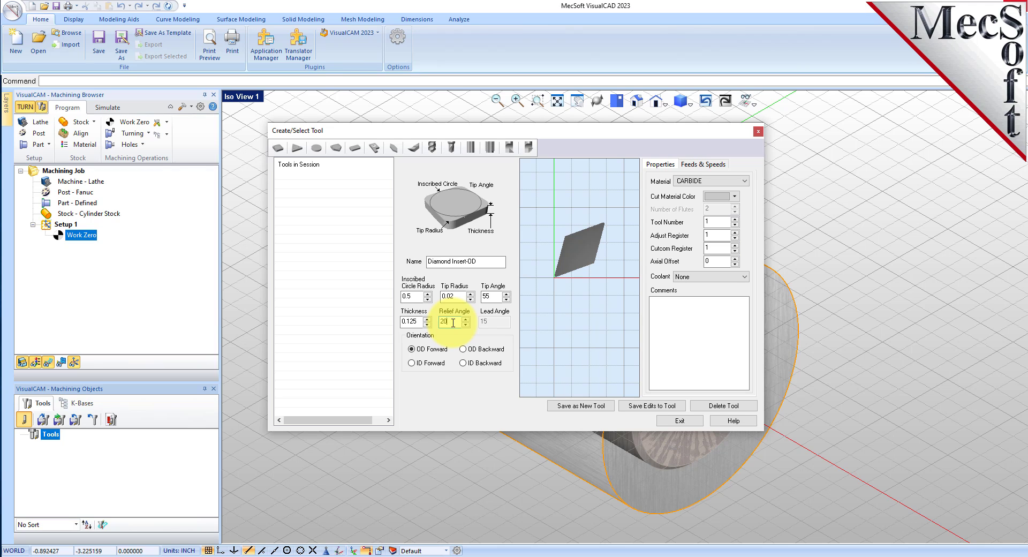
left_click(464, 349)
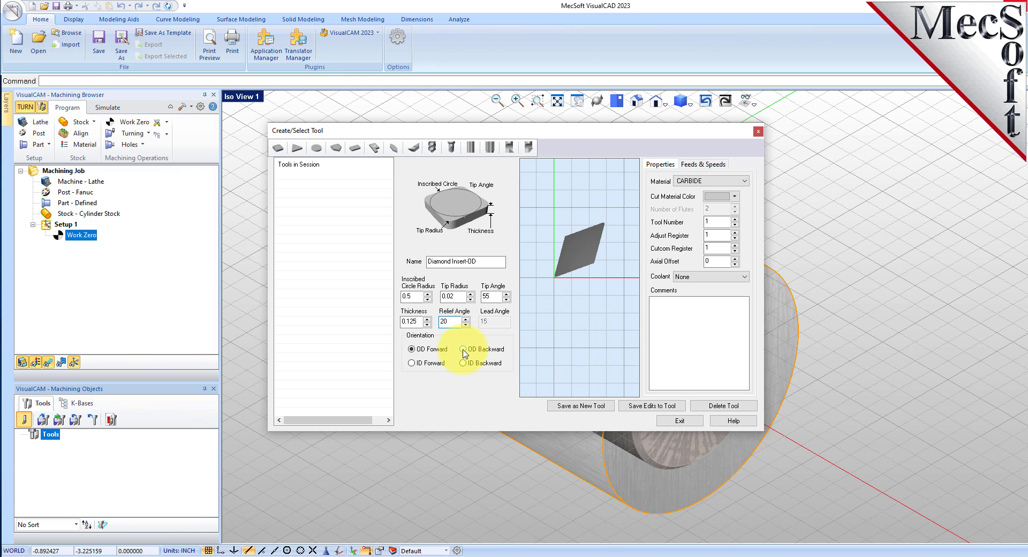
left_click(416, 351)
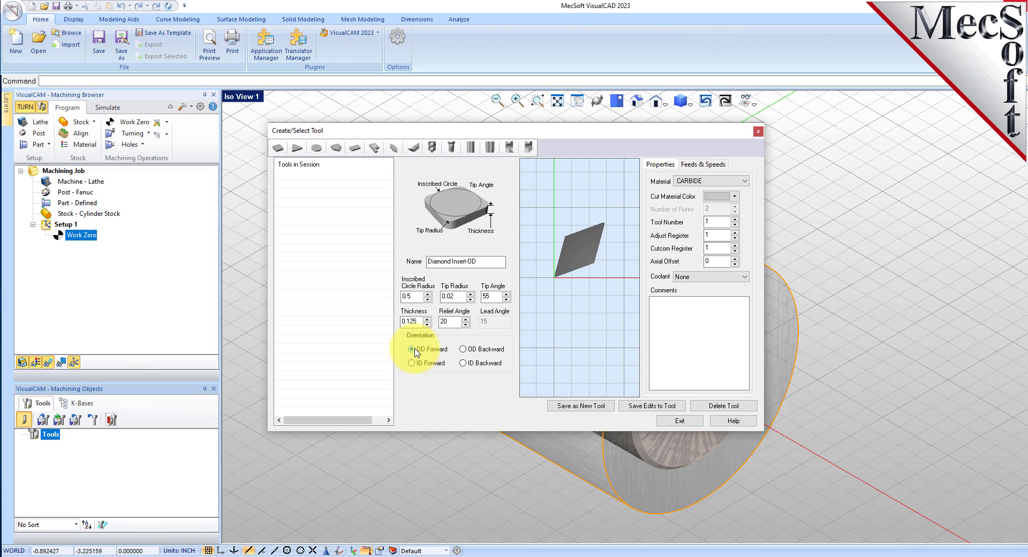
Set the tool's spindle speed to 300 RPM and its maximum speed to 350 RPM
left_click(699, 166)
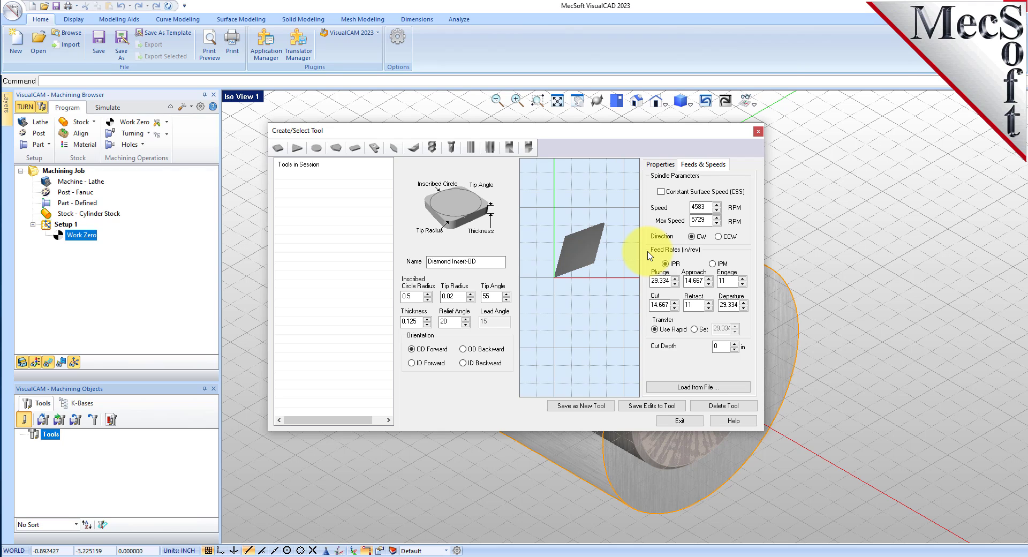
double_click(700, 207)
type("300")
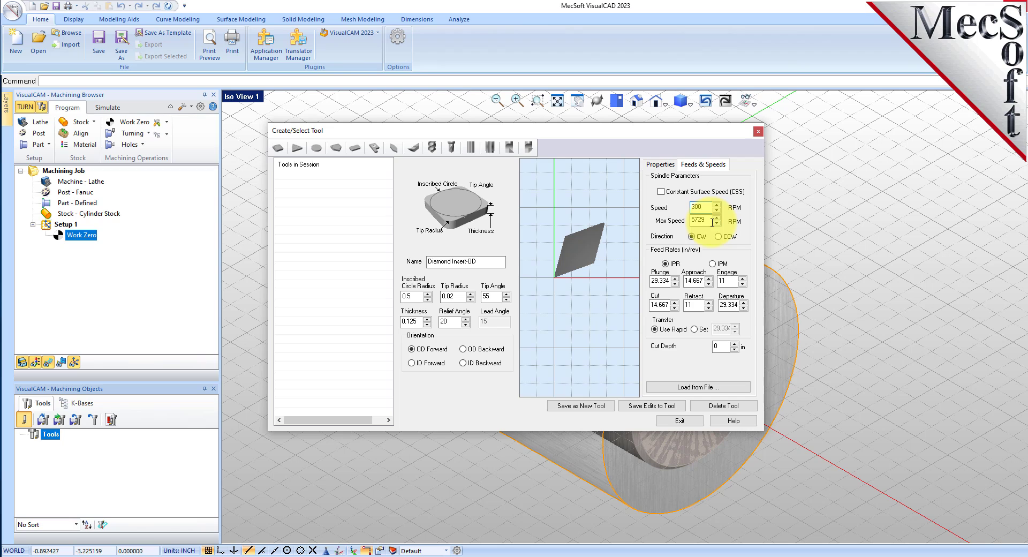
double_click(699, 220)
type("350")
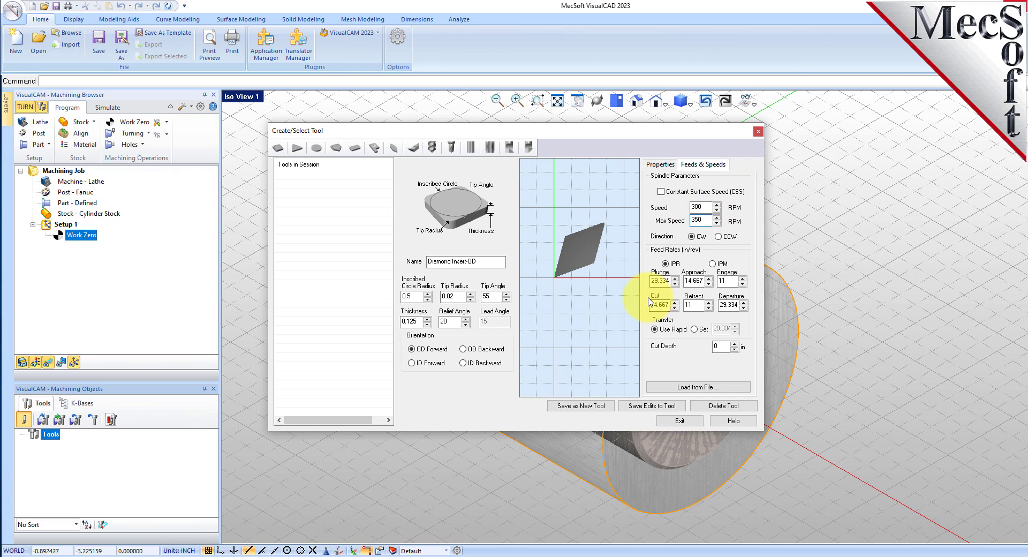
Switch the tool's feed rates to IPM and set plunge to 5, approach to 7.5 and engage to 7.5
left_click(713, 264)
double_click(654, 280)
type("5")
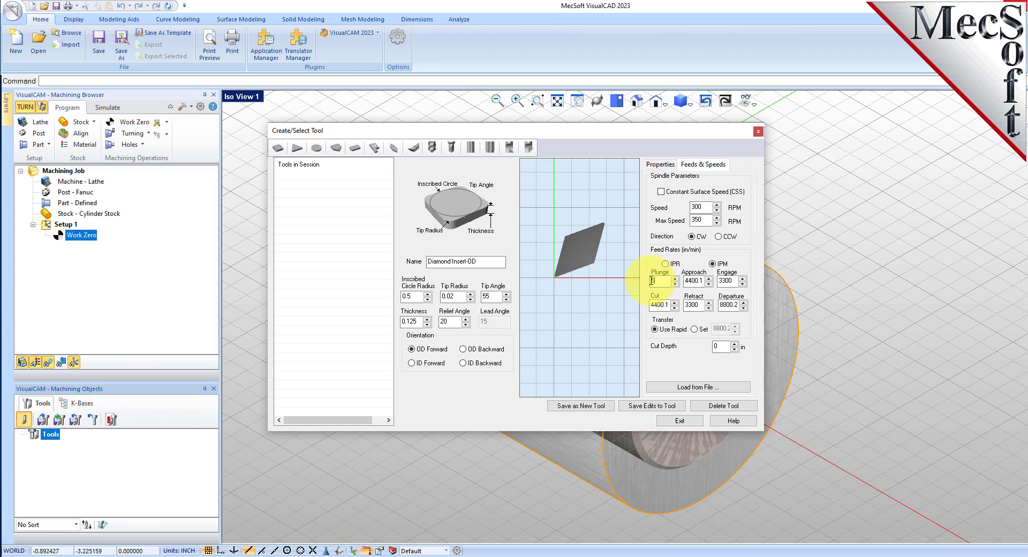
double_click(694, 280)
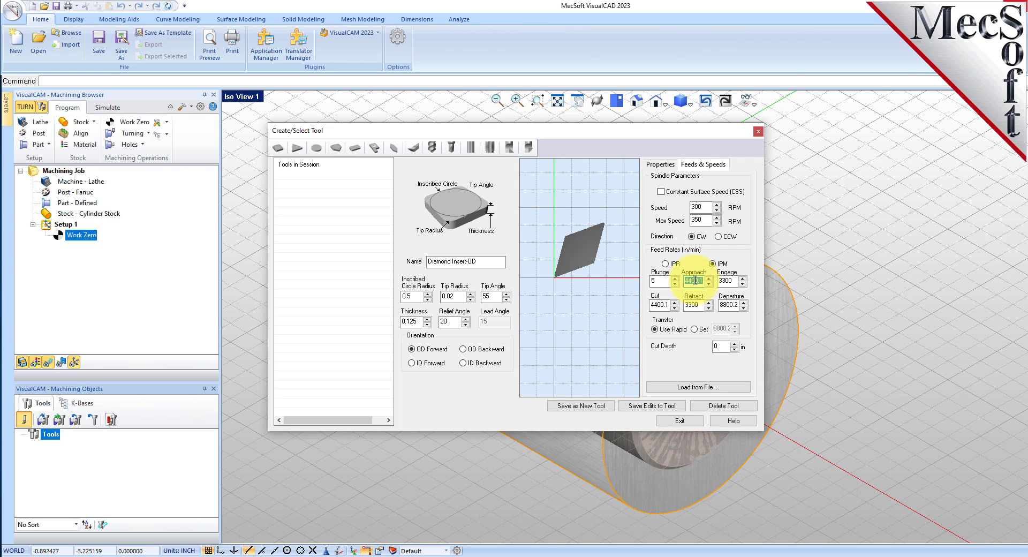
type("7.5")
double_click(726, 280)
type("7")
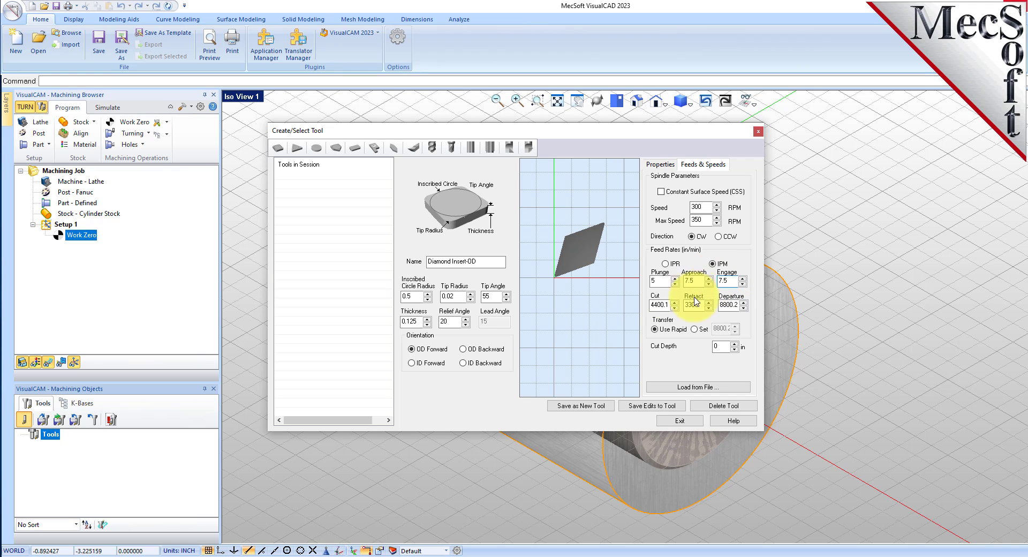
Set the tool's cut feed to 10, retract to 15 and departure to 15 in/min, with rapid transfer
double_click(659, 304)
type("10")
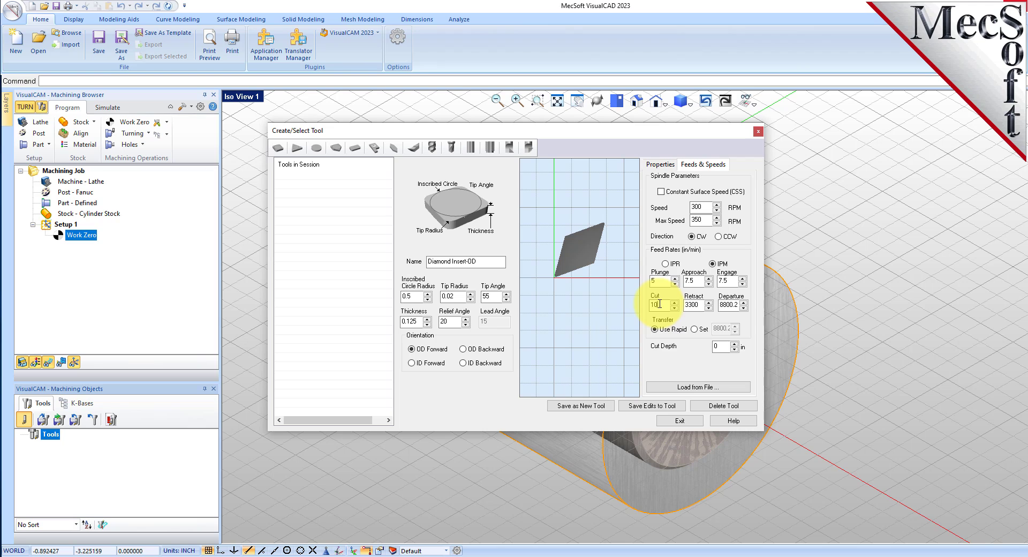
double_click(689, 304)
type("15")
double_click(729, 304)
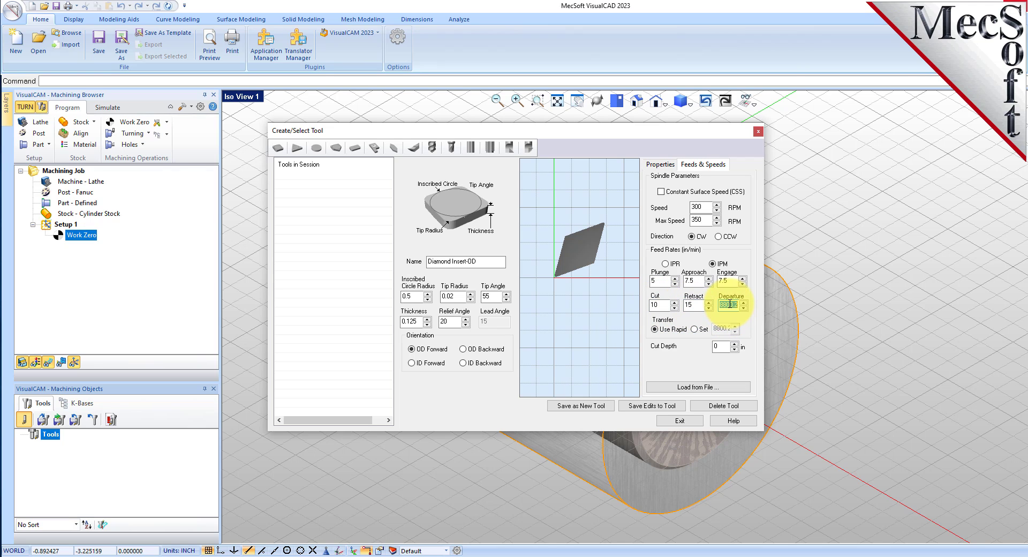
type("15")
left_click(655, 330)
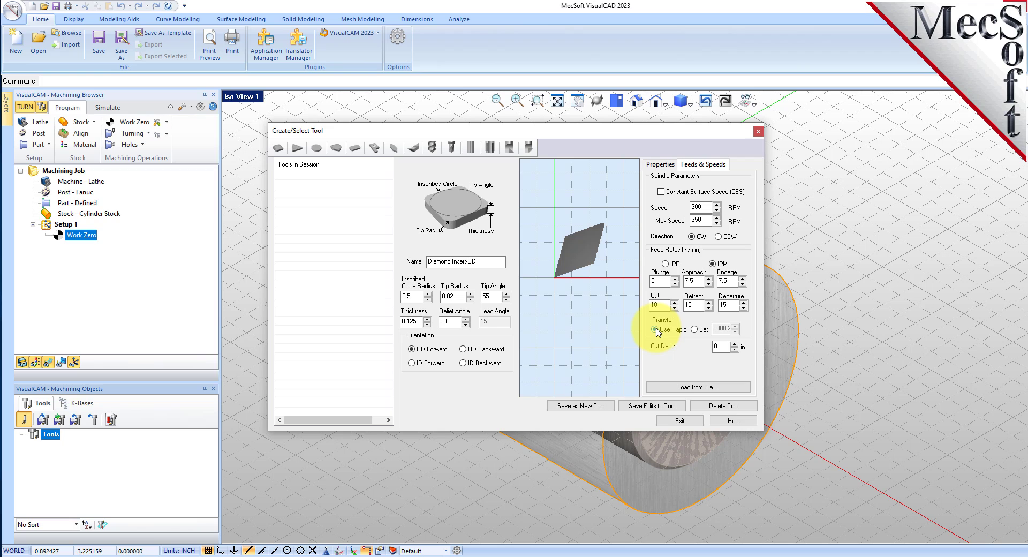
Save Diamond Insert-OD as a new tool in the session and close the tool definition
left_click(585, 407)
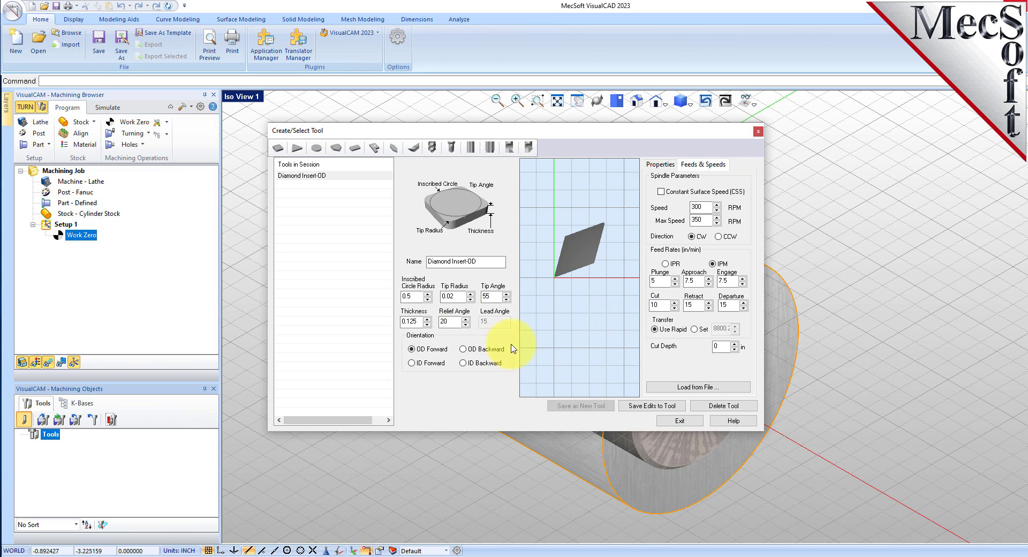
left_click(486, 263)
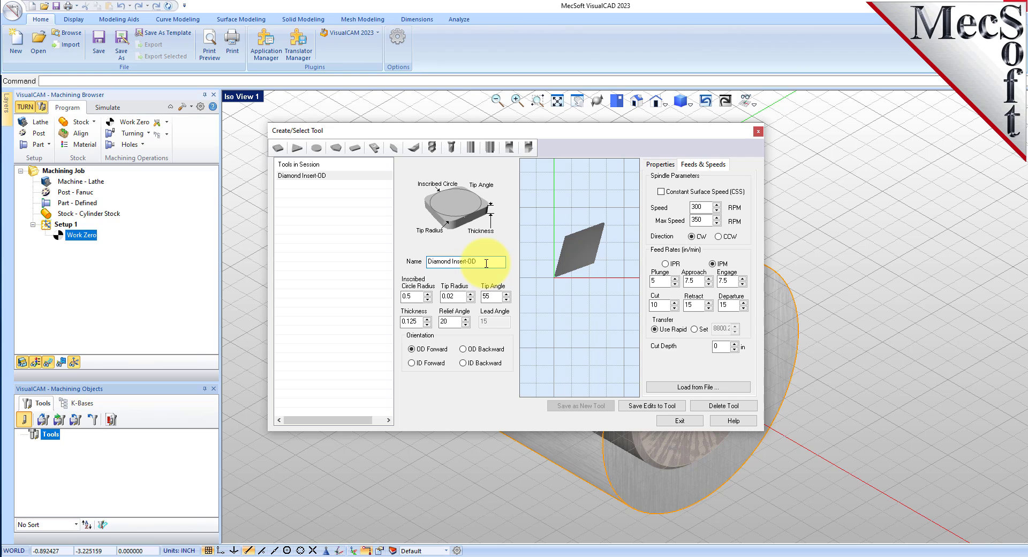
left_click_drag(485, 261, 405, 262)
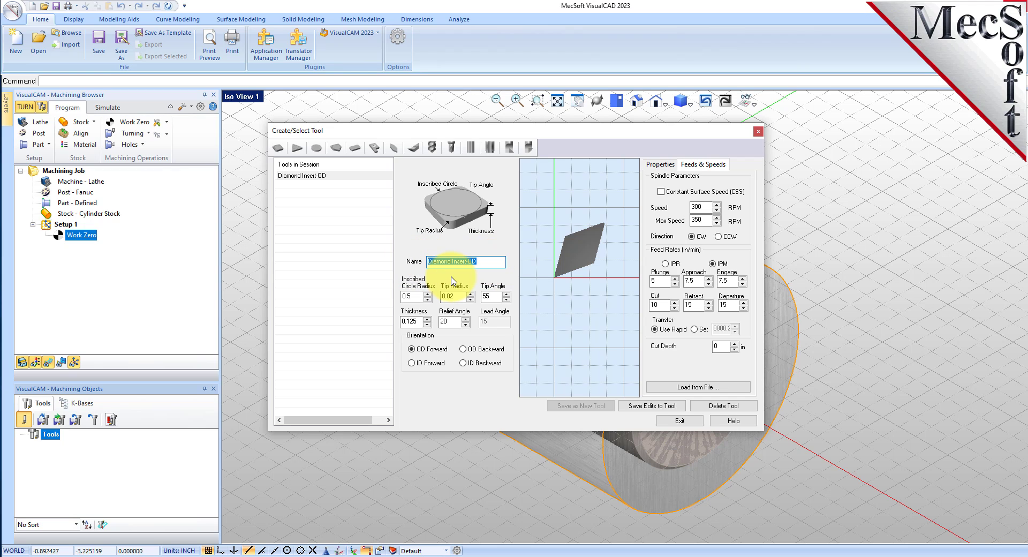
left_click(494, 263)
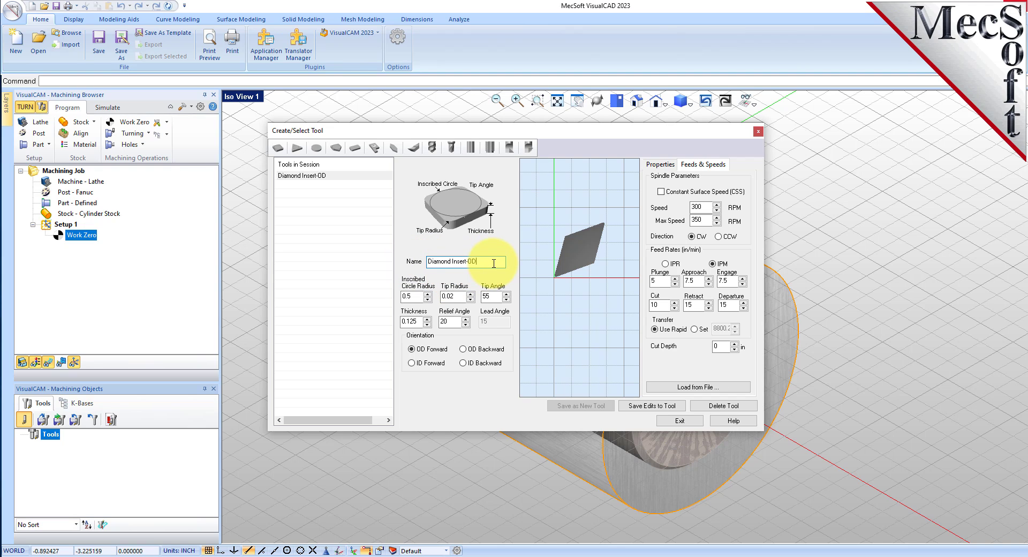
left_click(678, 421)
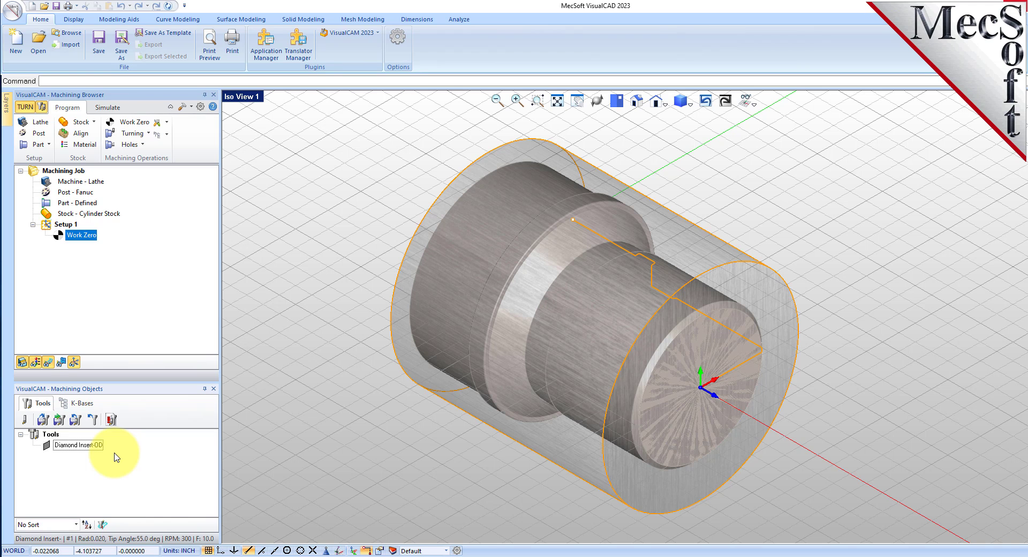
Start a Turn Roughing operation using the Diamond Insert-OD tool and bring up its feeds and speeds
left_click(149, 134)
left_click(124, 160)
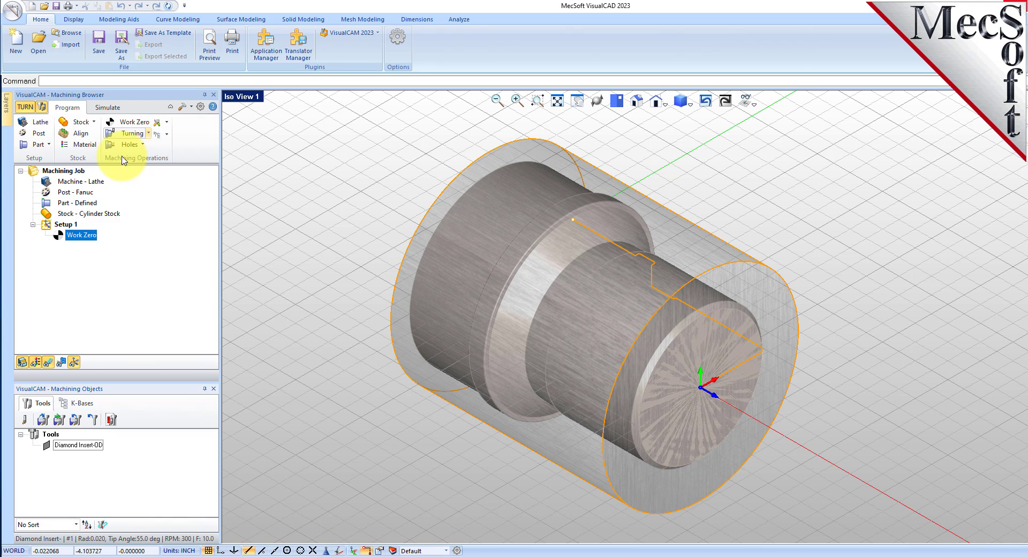
left_click_drag(151, 113, 225, 127)
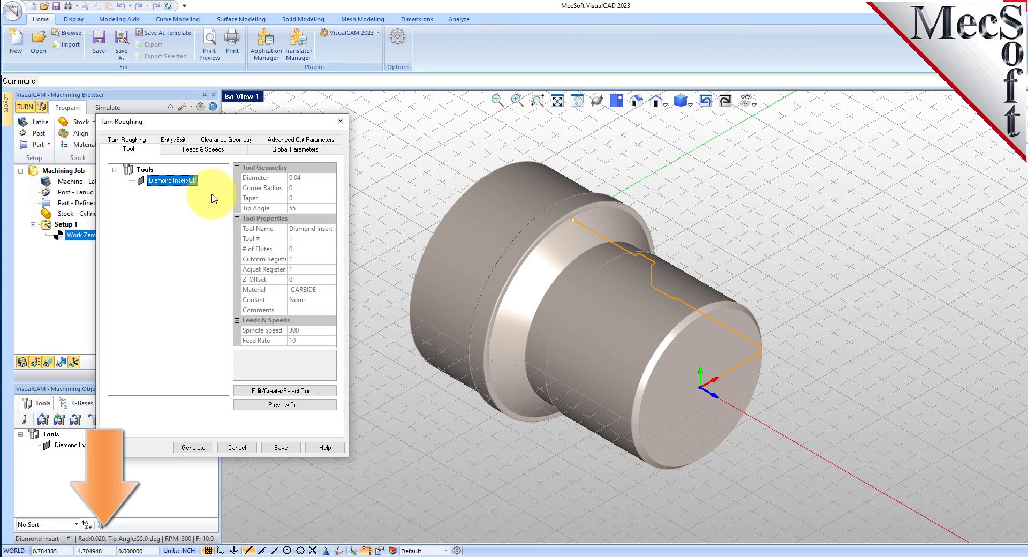
left_click(217, 150)
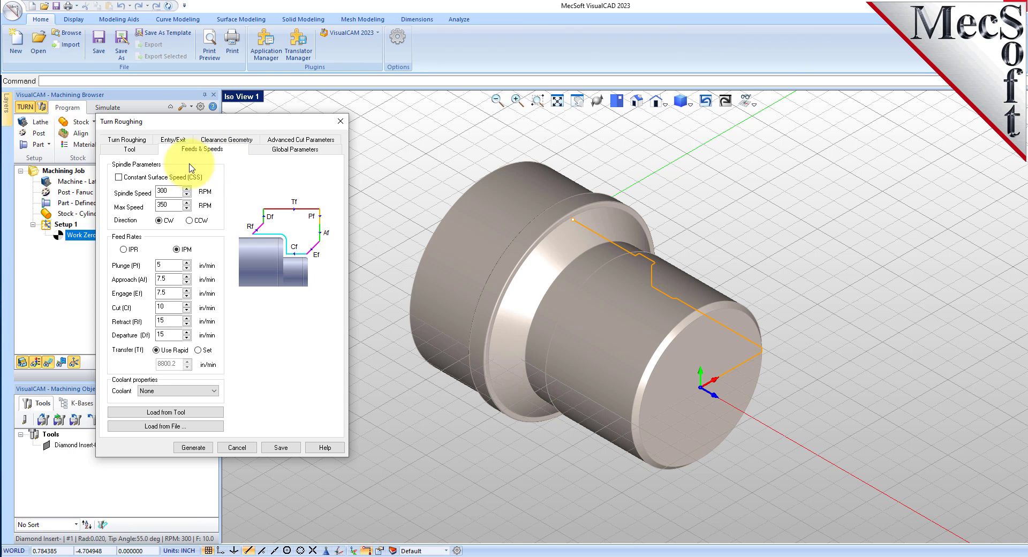
Set the roughing operation's cut transfer to Clearance Plane and dismiss the desktop notification
left_click(221, 142)
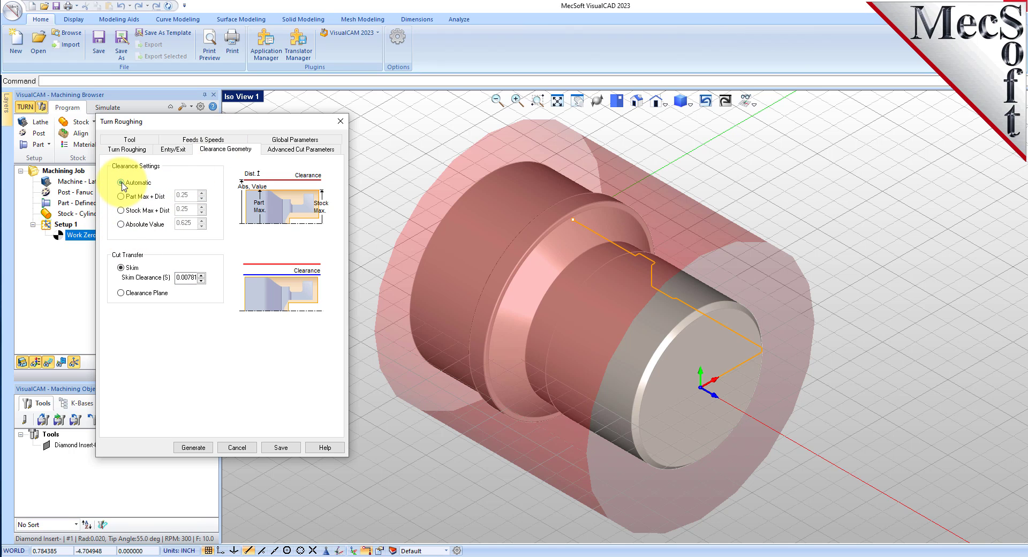
left_click(121, 293)
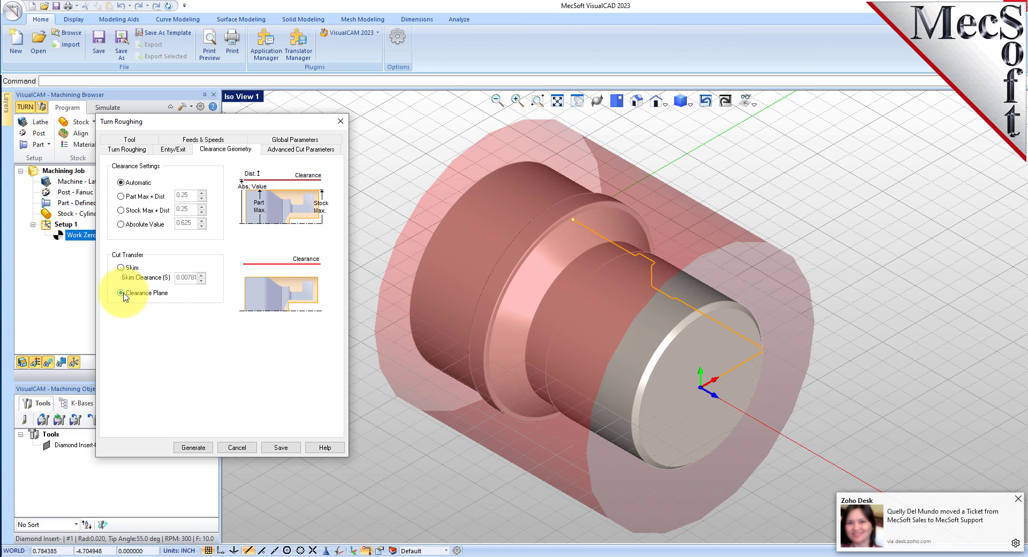
left_click(1018, 500)
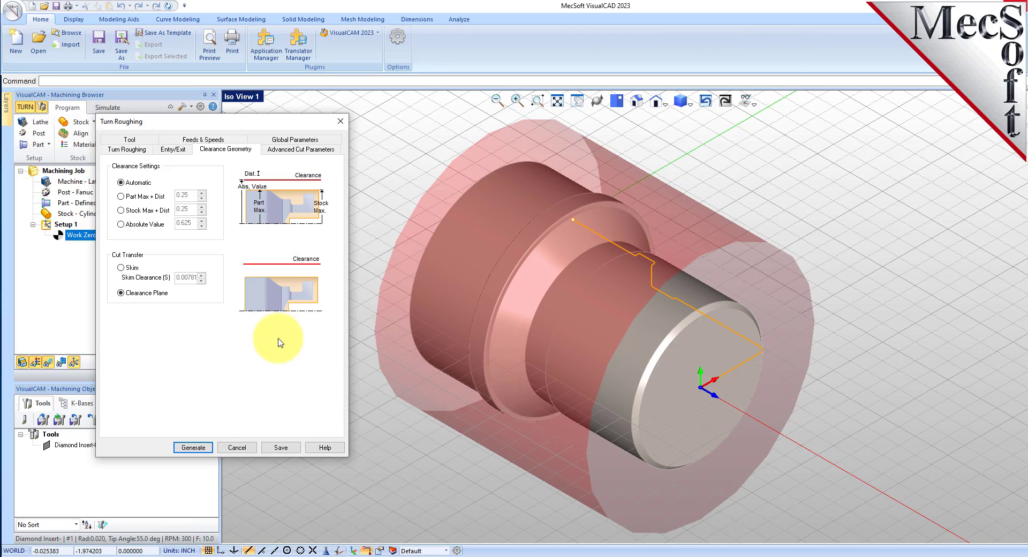
Review the approach type, tolerance and stock allowance in the roughing operation's global parameters
mouse_move(707, 343)
middle_mouse_down()
mouse_move(659, 273)
mouse_move(637, 317)
mouse_move(702, 263)
mouse_move(708, 339)
middle_mouse_up()
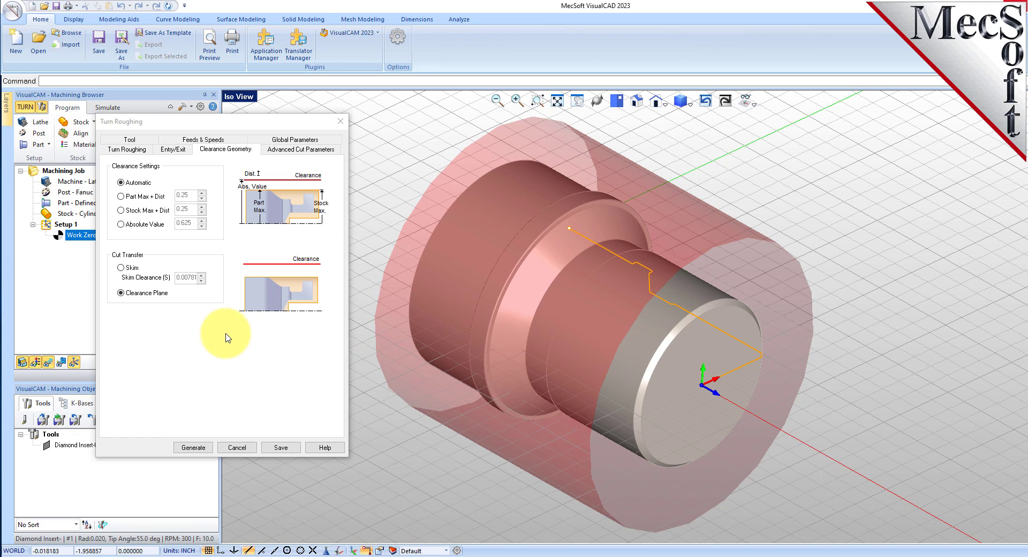
left_click(299, 142)
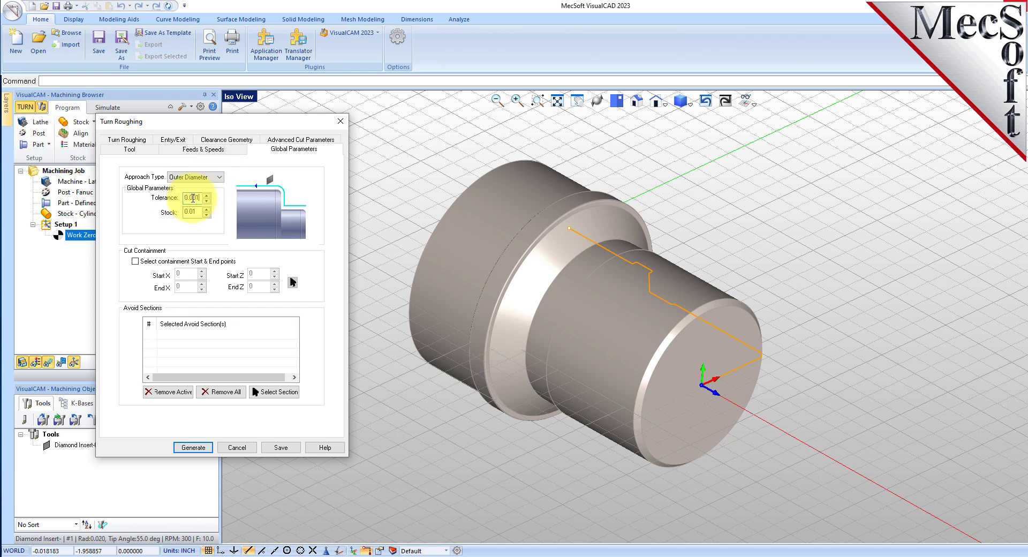
double_click(198, 213)
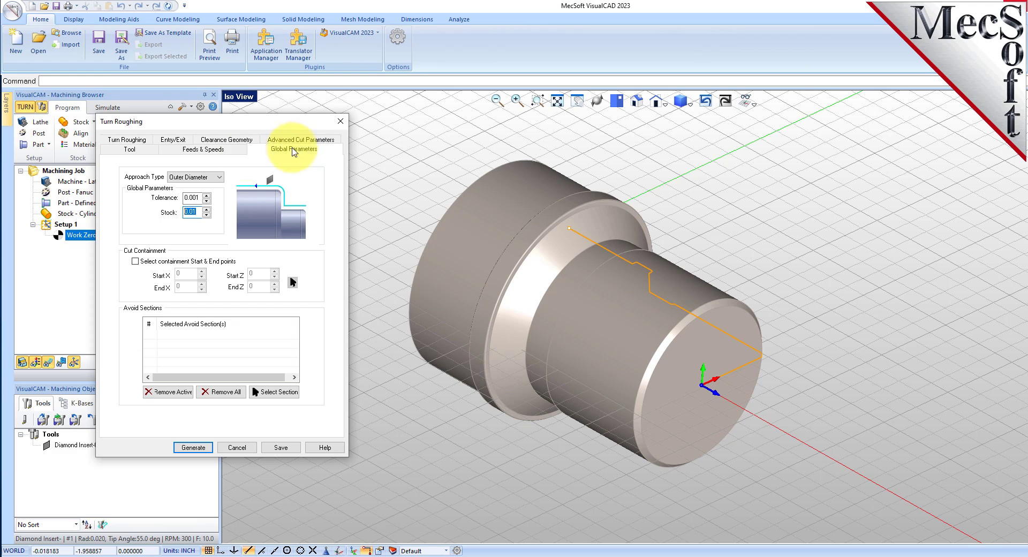
Use Linear Cuts as the roughing cut pattern, turn off Final Cleanup Pass and check the depth per cut distance
left_click(137, 140)
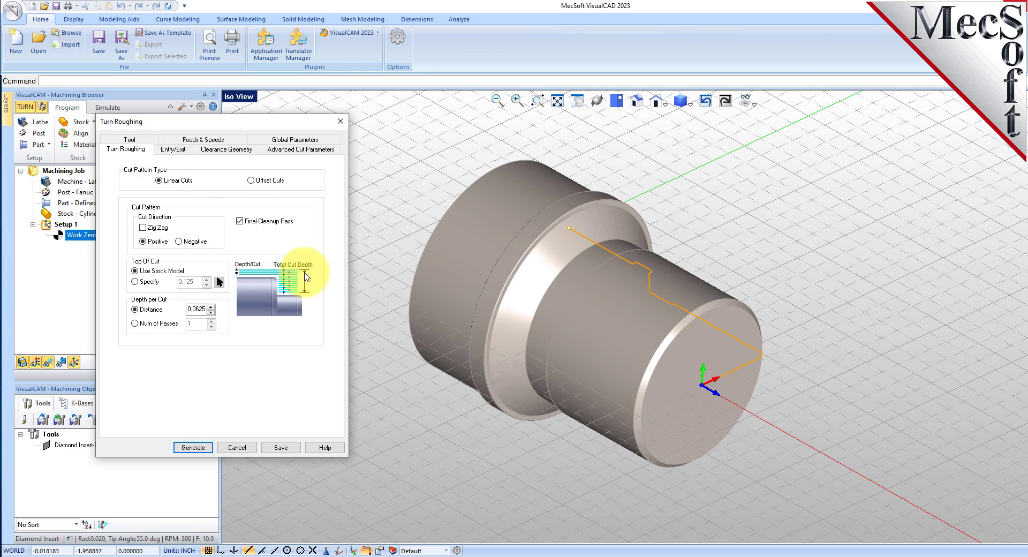
left_click(252, 181)
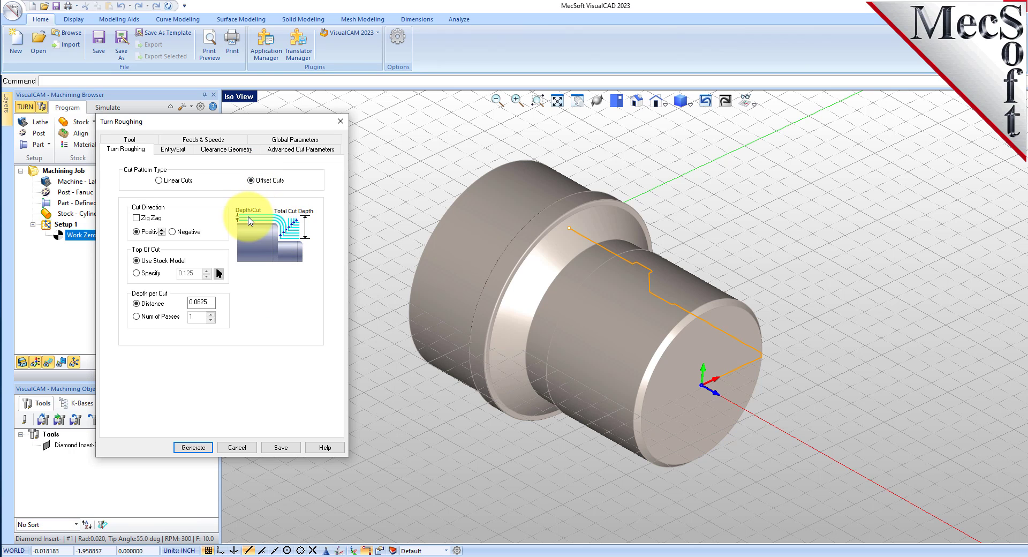
left_click(160, 180)
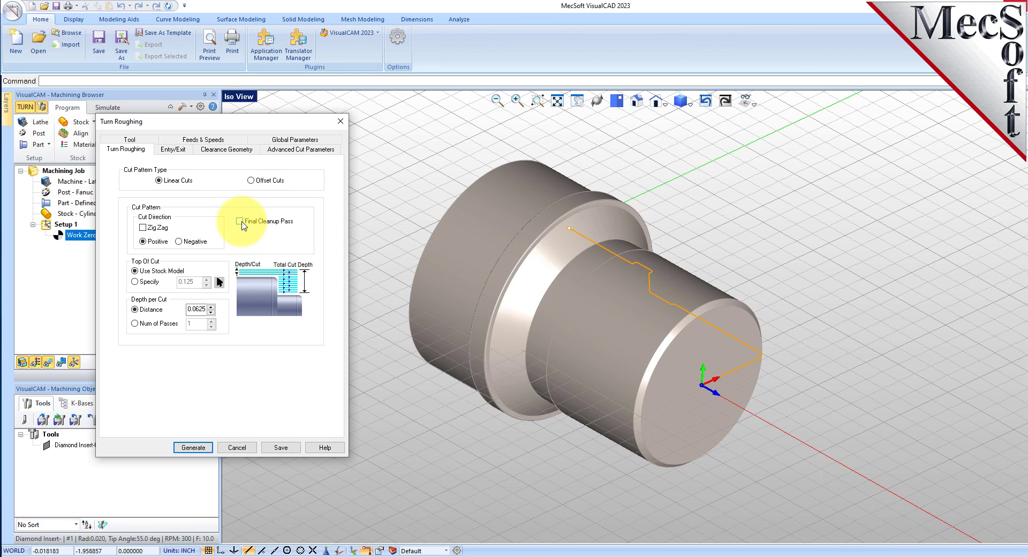
double_click(196, 310)
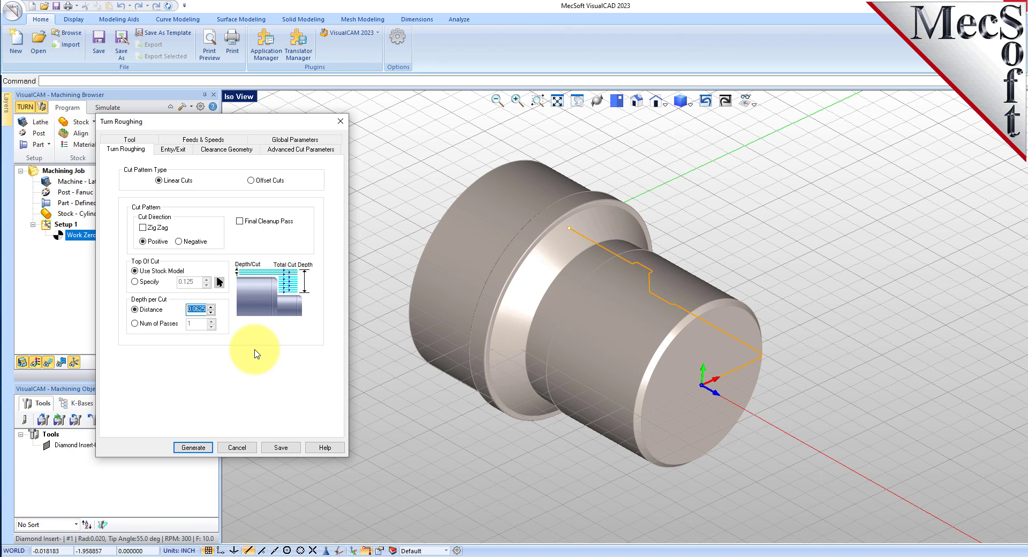
Set the entry approach length and engage length of the roughing operation to 0.025
left_click(172, 150)
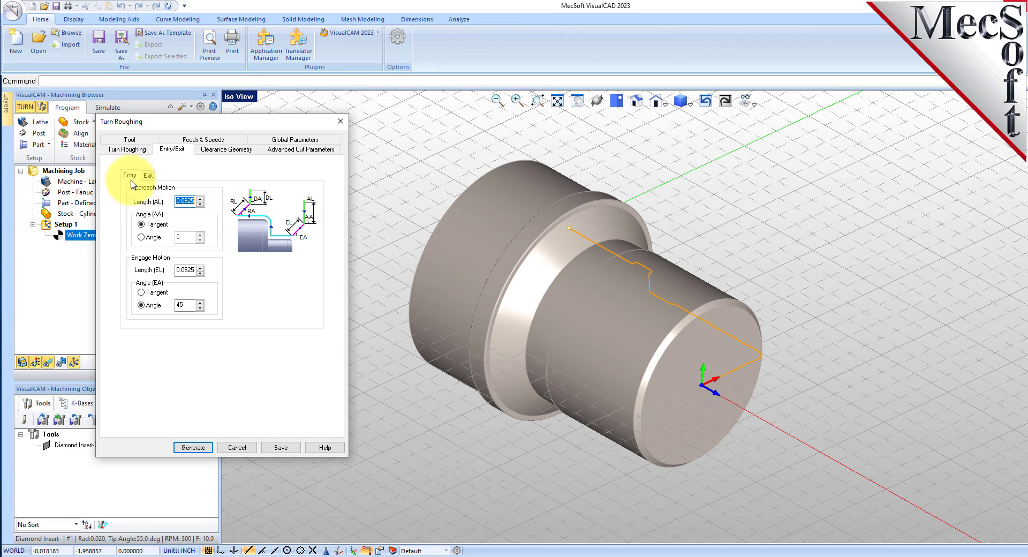
left_click(185, 202)
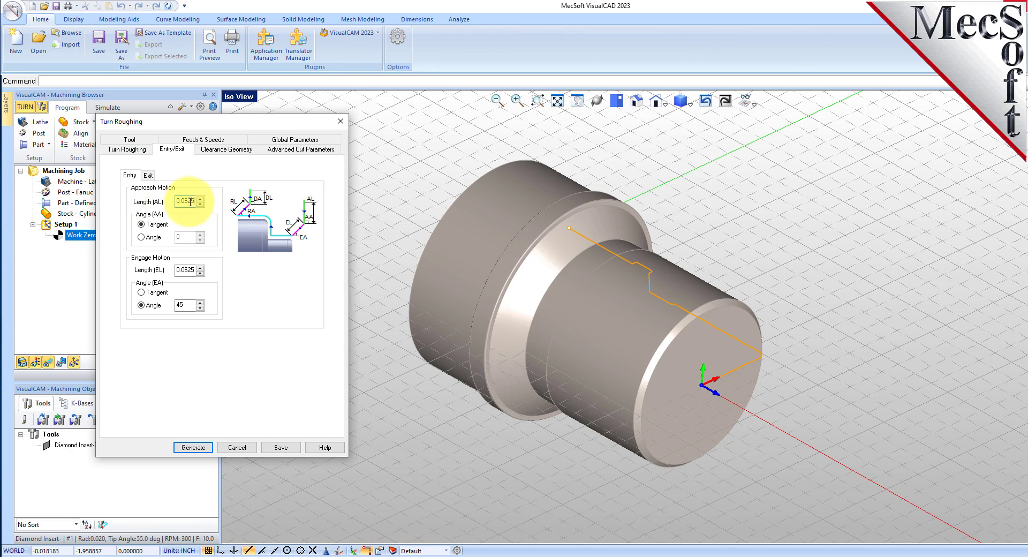
key("BackSpace")
key("BackSpace")
key("BackSpace")
key("BackSpace")
key("BackSpace")
key("BackSpace")
type("0.025")
double_click(186, 270)
type("0.025")
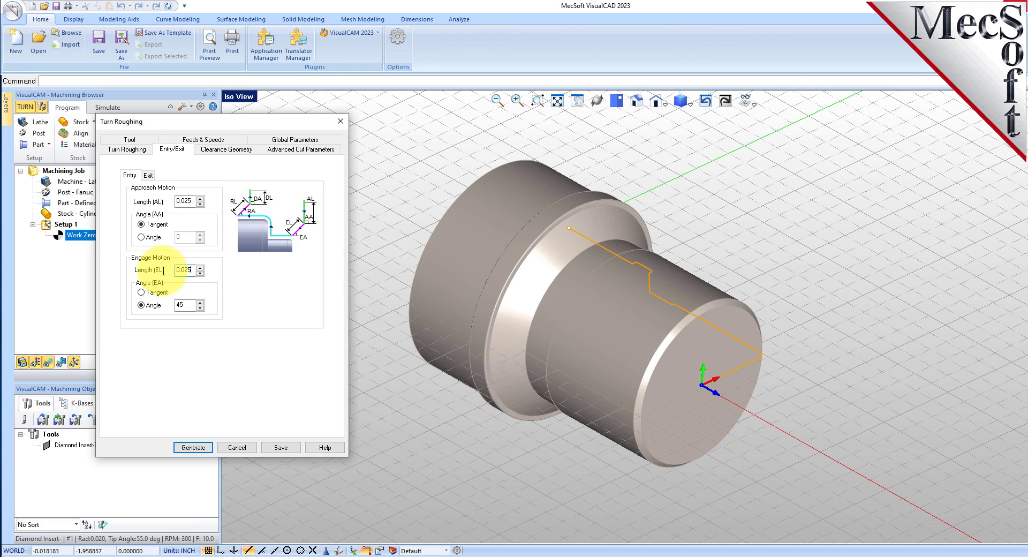
Set the exit retract length and depart length to 0.025 and generate the roughing toolpath
left_click(148, 175)
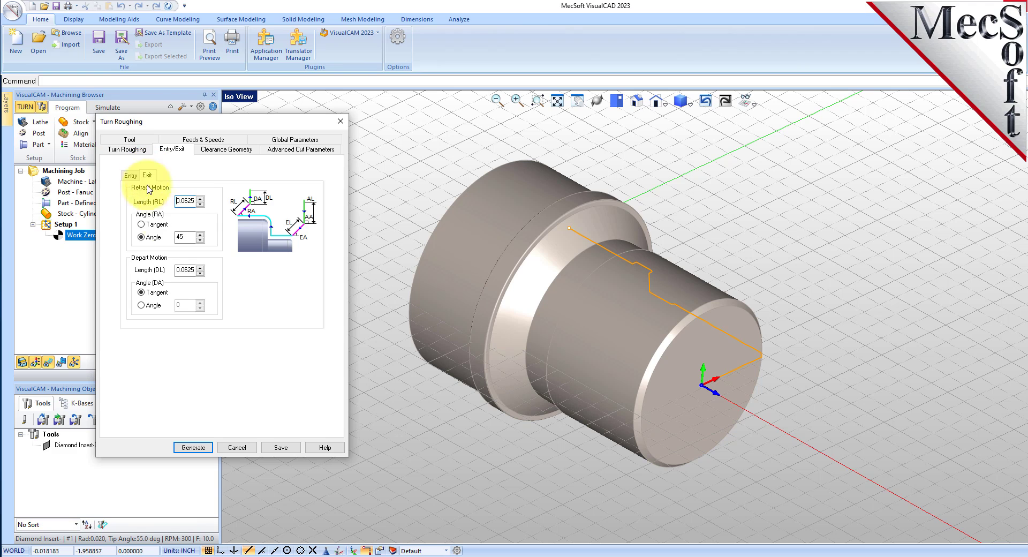
double_click(190, 201)
type("0.025")
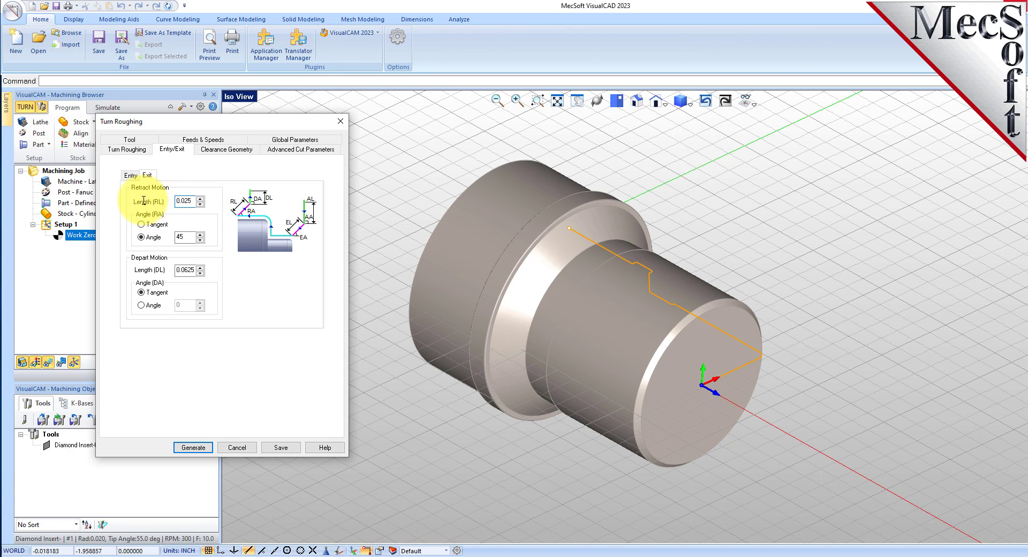
double_click(190, 269)
type("0.025")
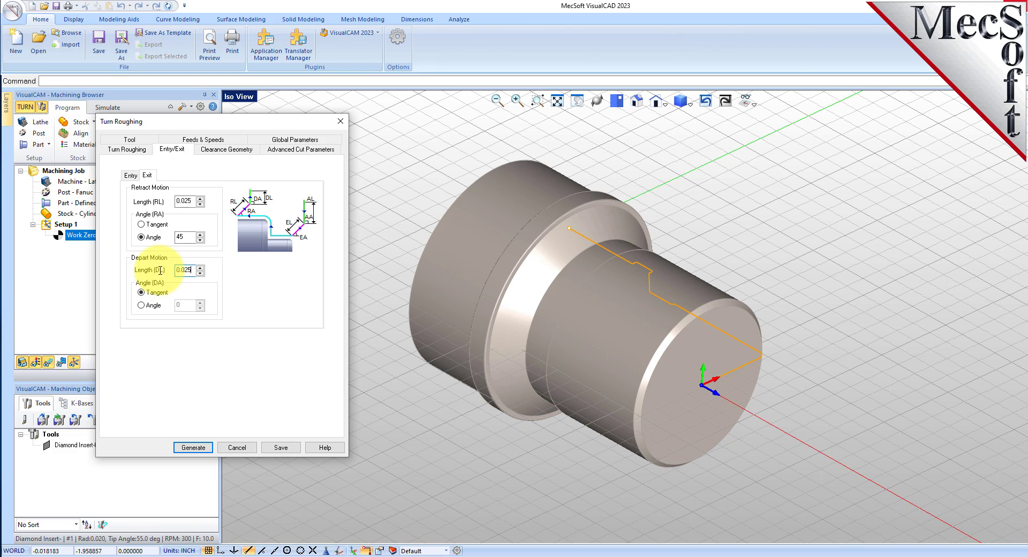
left_click(199, 449)
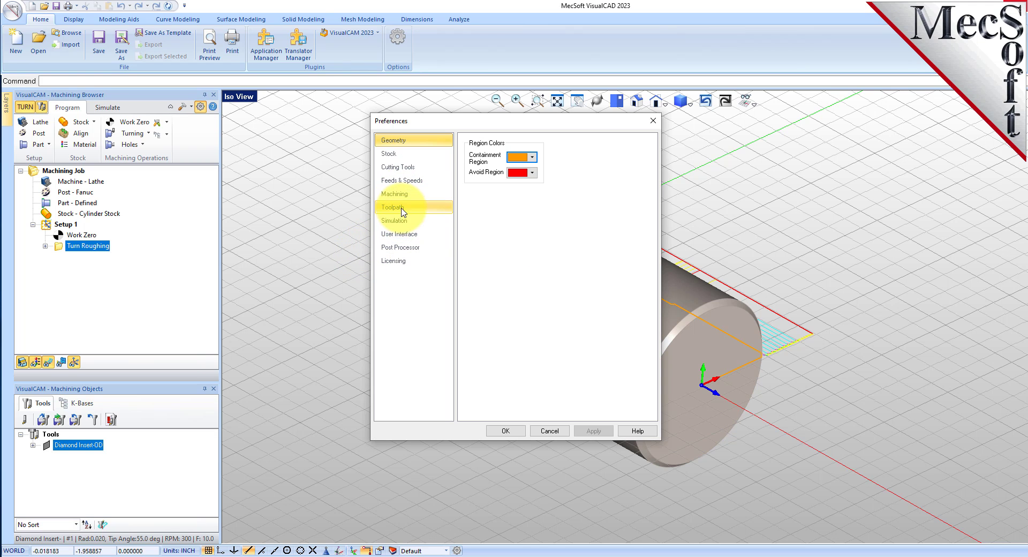
Set the toolpath display thickness to 2 in the CAM preferences
left_click(403, 211)
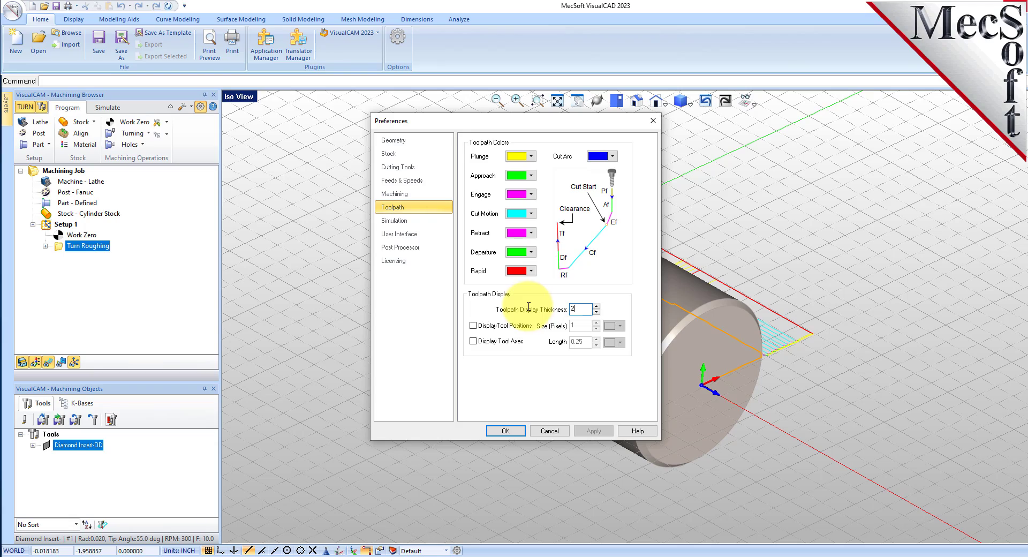
left_click(506, 430)
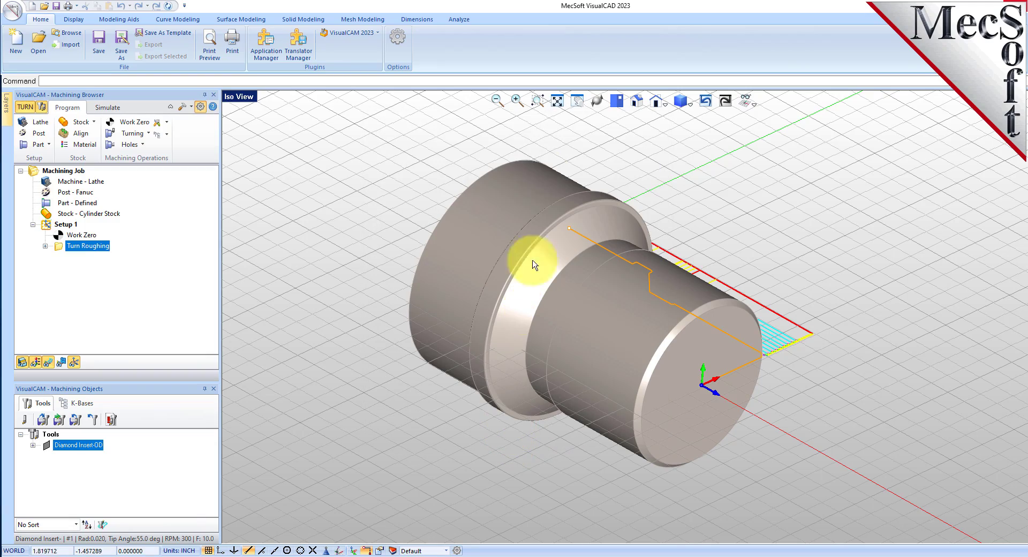
Examine the roughing toolpath against the part in top view, toggling the toolpath display, and return to an isometric view
left_click(616, 99)
scroll(642, 314, "up", 4)
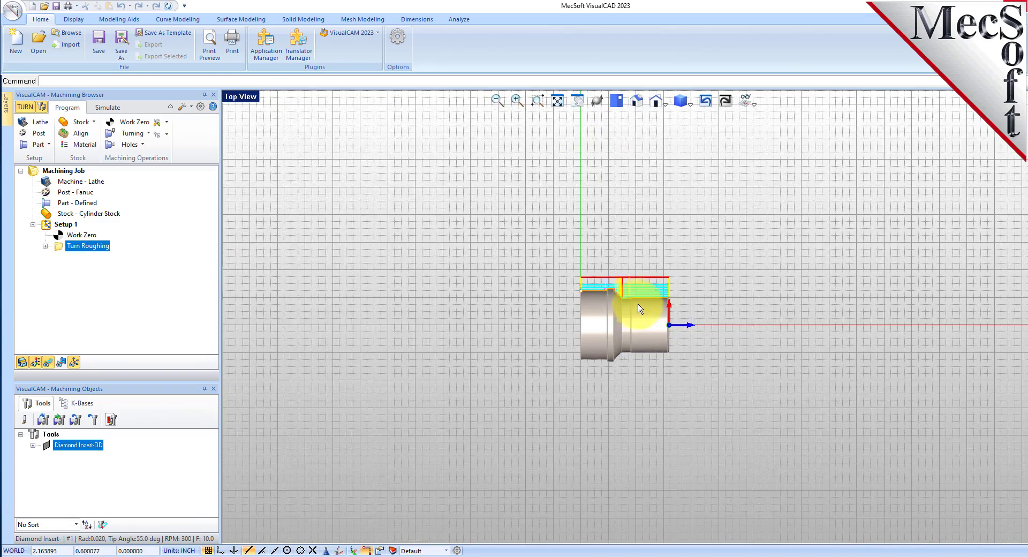
scroll(642, 311, "up", 5)
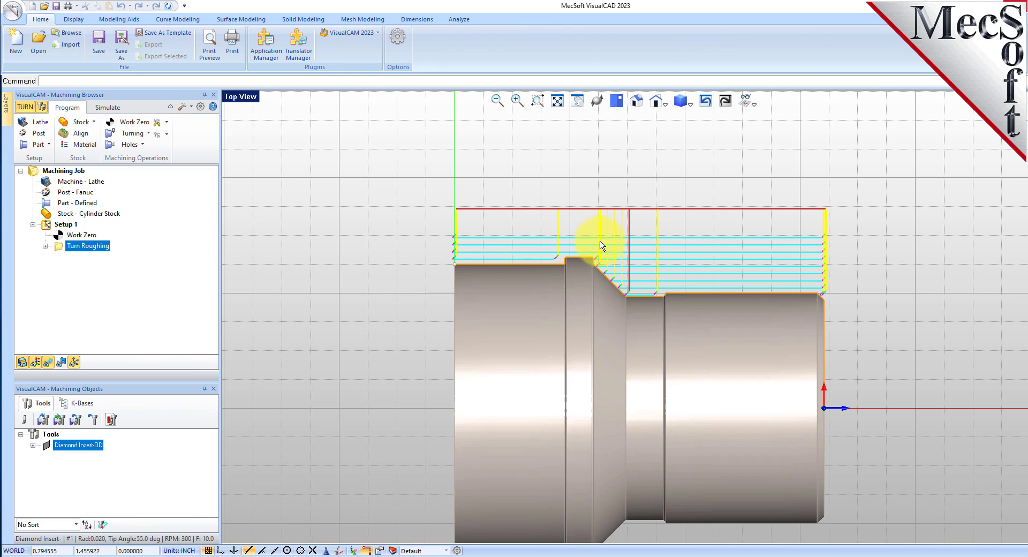
scroll(592, 131, "down", 1)
scroll(602, 337, "up", 2)
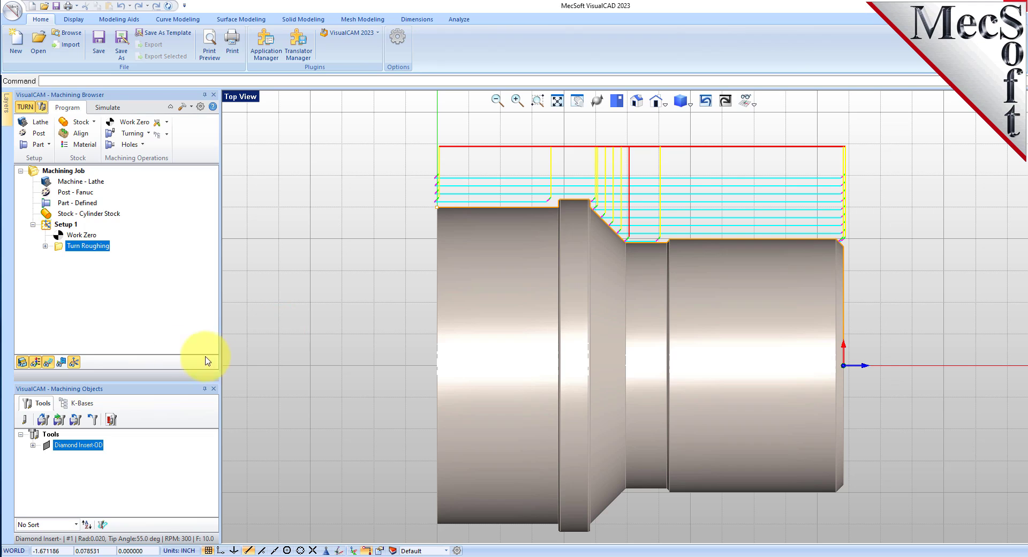
left_click(48, 365)
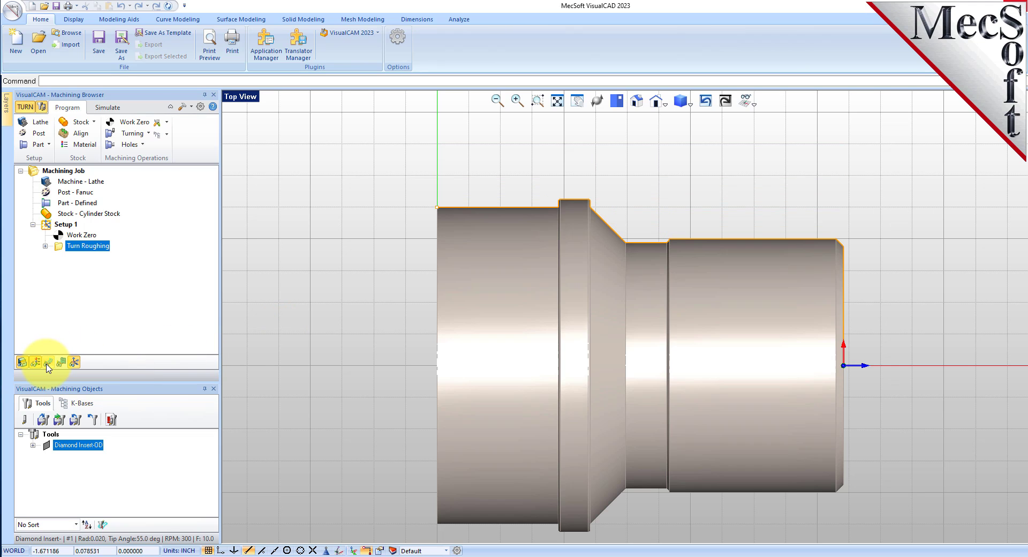
left_click(47, 365)
left_click(47, 364)
left_click(47, 365)
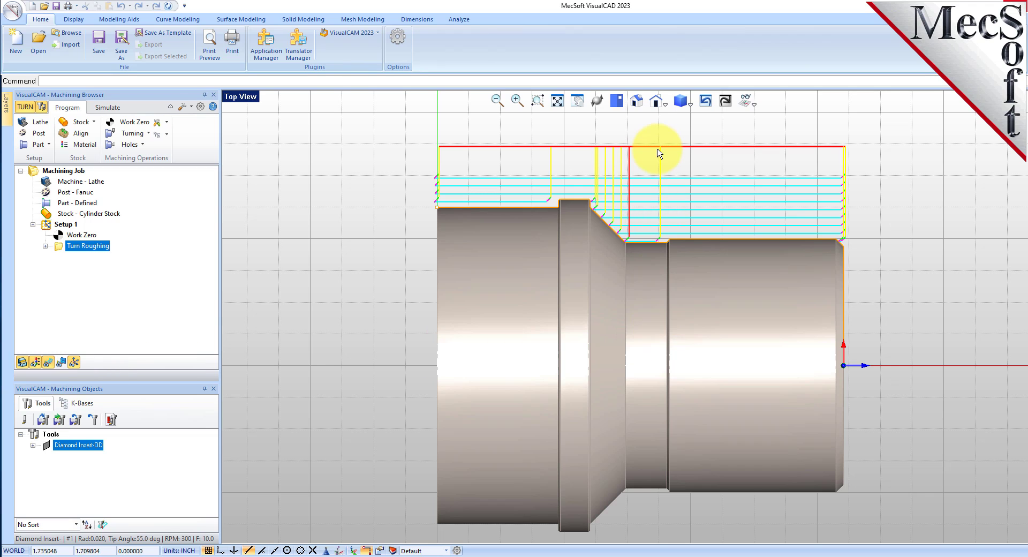
left_click(638, 102)
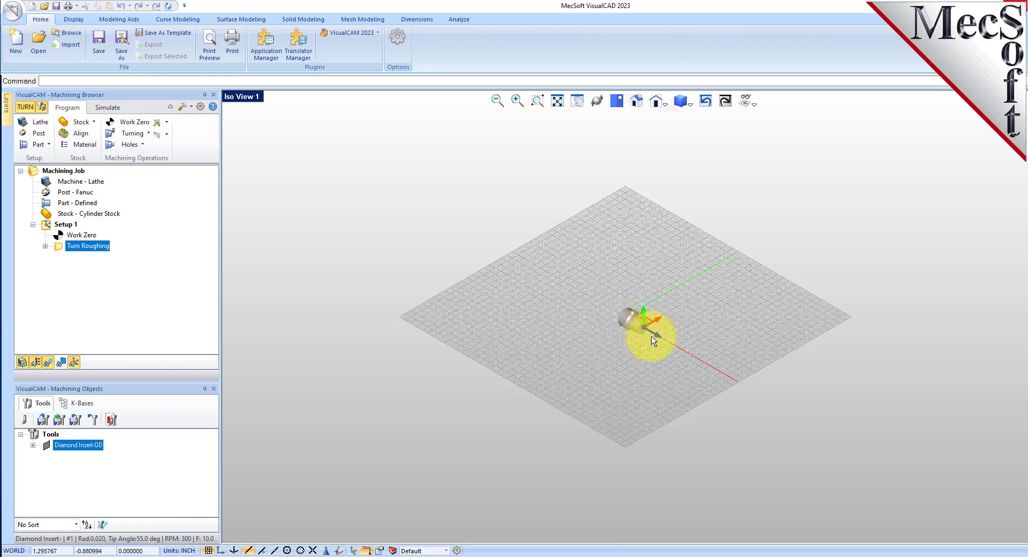
scroll(648, 334, "up", 2)
scroll(648, 335, "up", 4)
scroll(619, 257, "up", 2)
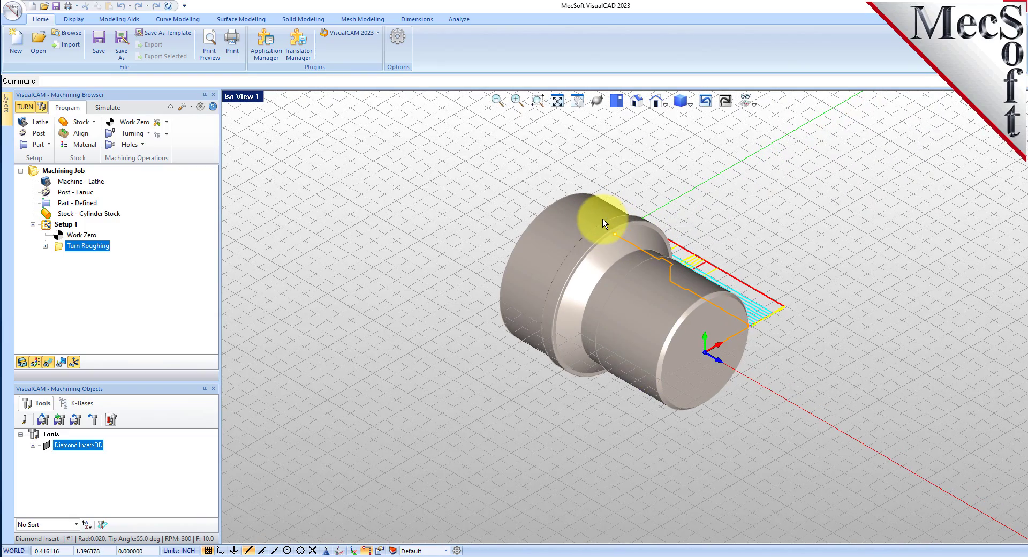
Switch to simulation in the Isometric-2 view and set the simulation display mode to 3 Quarter
left_click(109, 108)
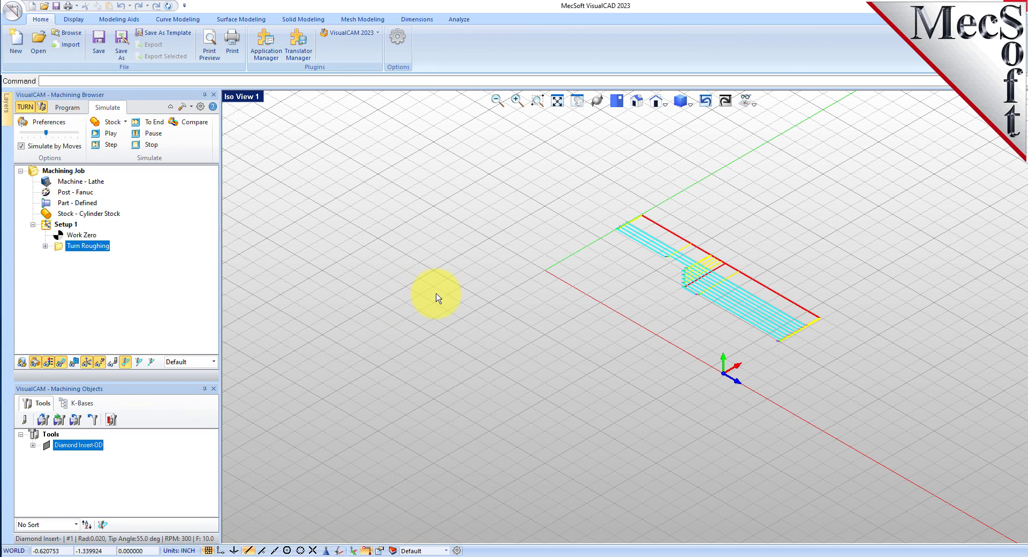
left_click(666, 106)
left_click(678, 230)
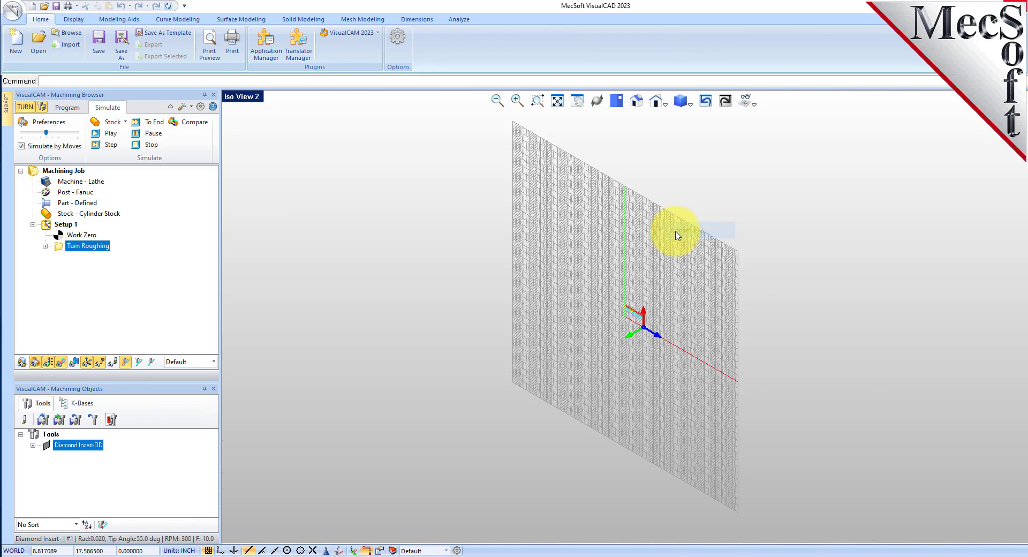
scroll(636, 354, "up", 5)
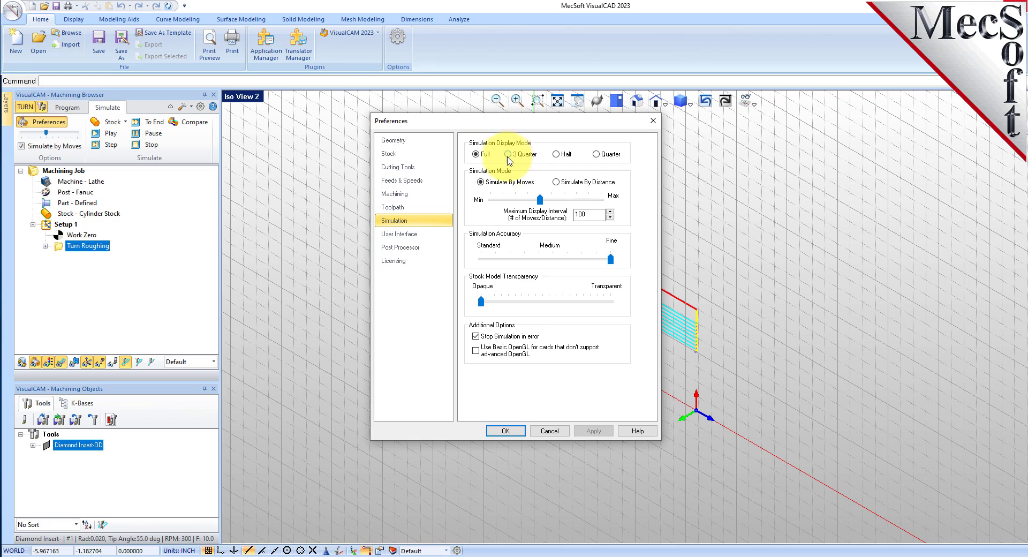
left_click(505, 430)
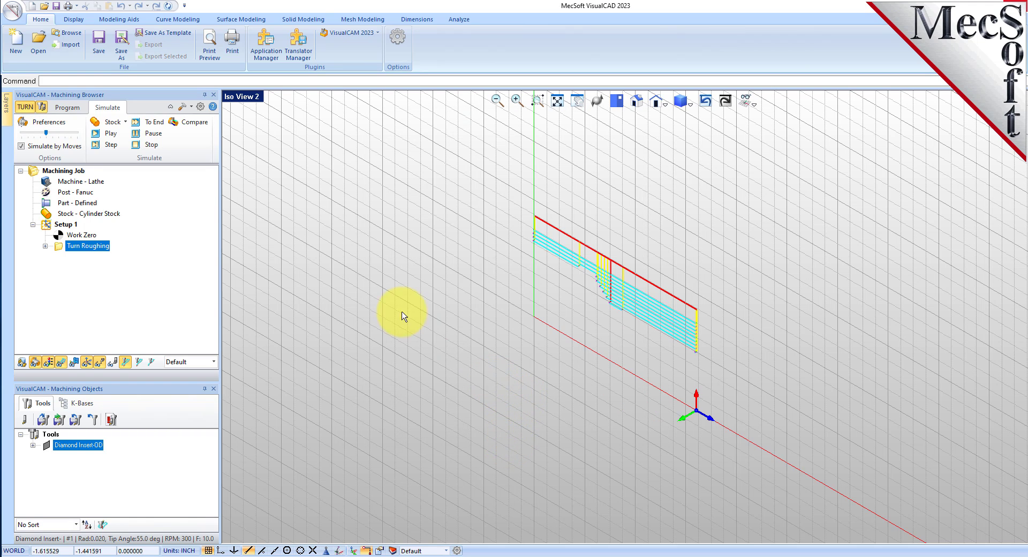
Turn off Simulate by Moves and play the Turn Roughing simulation
left_click(21, 147)
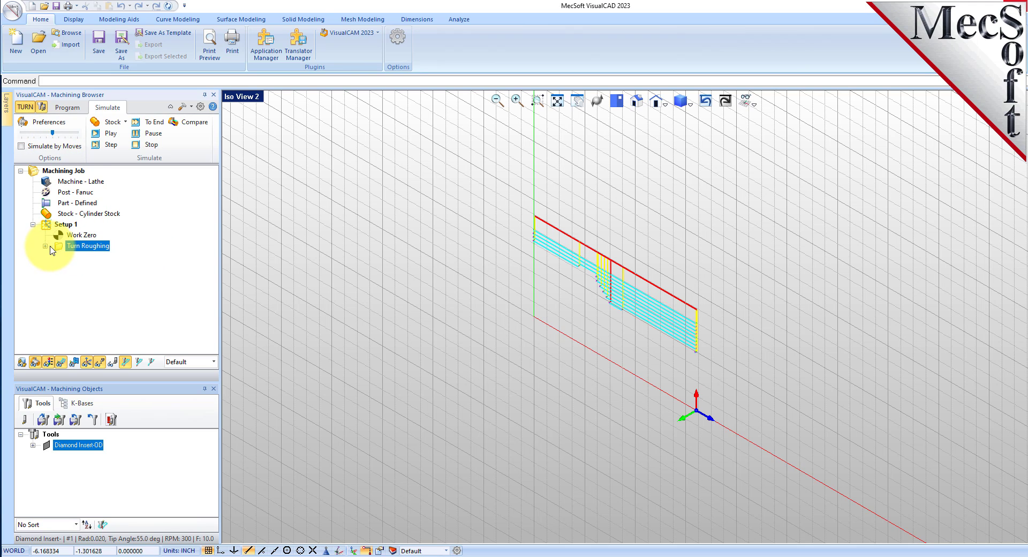
left_click(111, 135)
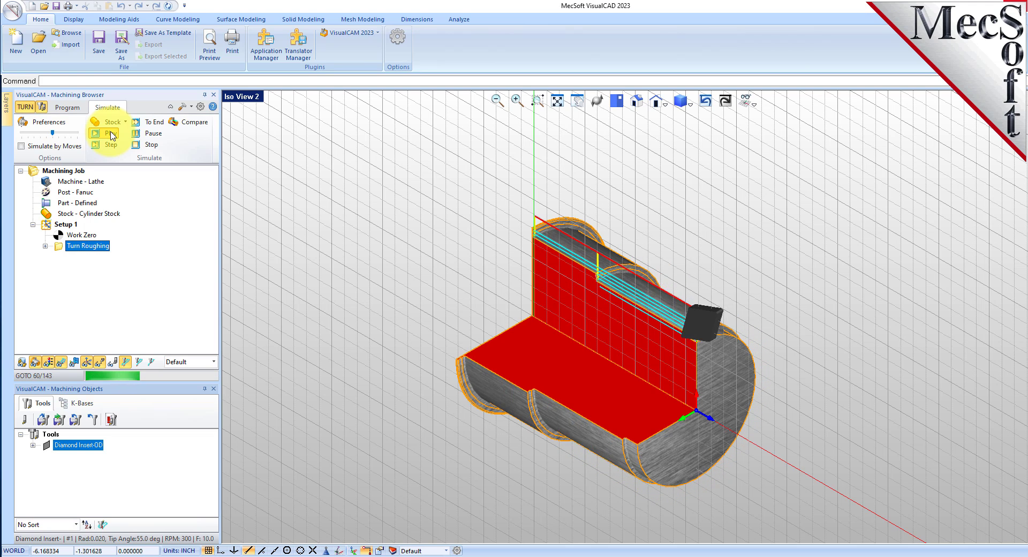
left_click(151, 143)
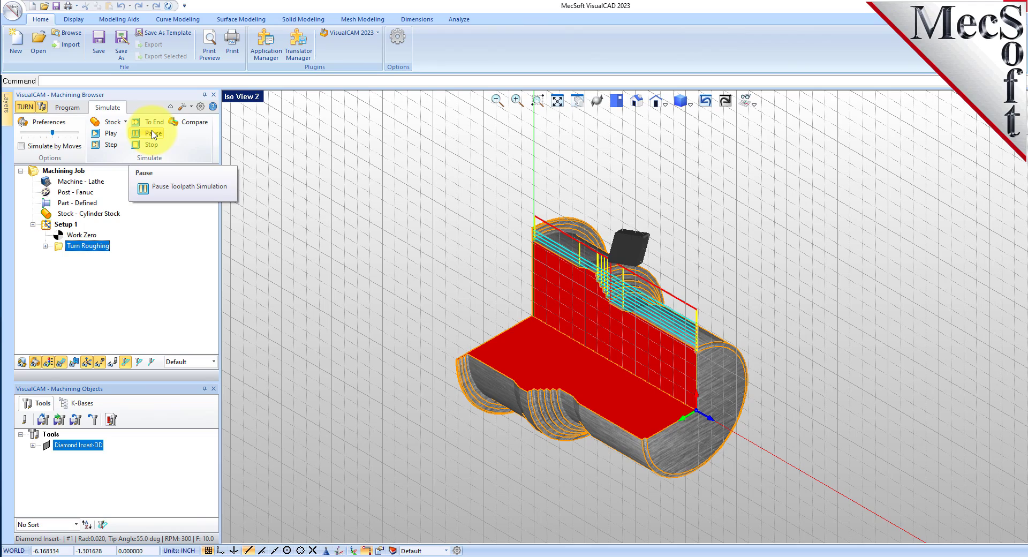
scroll(613, 393, "up", 4)
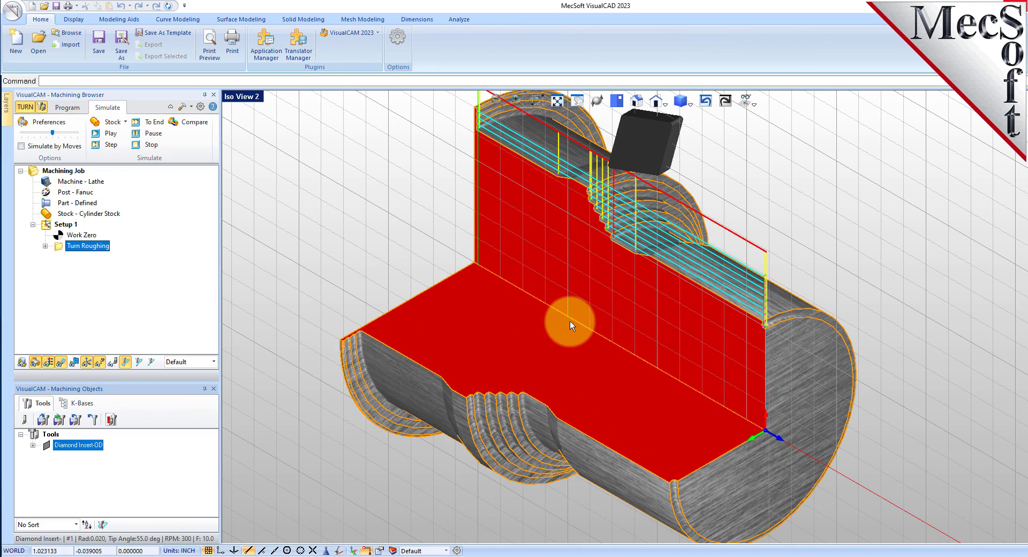
left_click(111, 134)
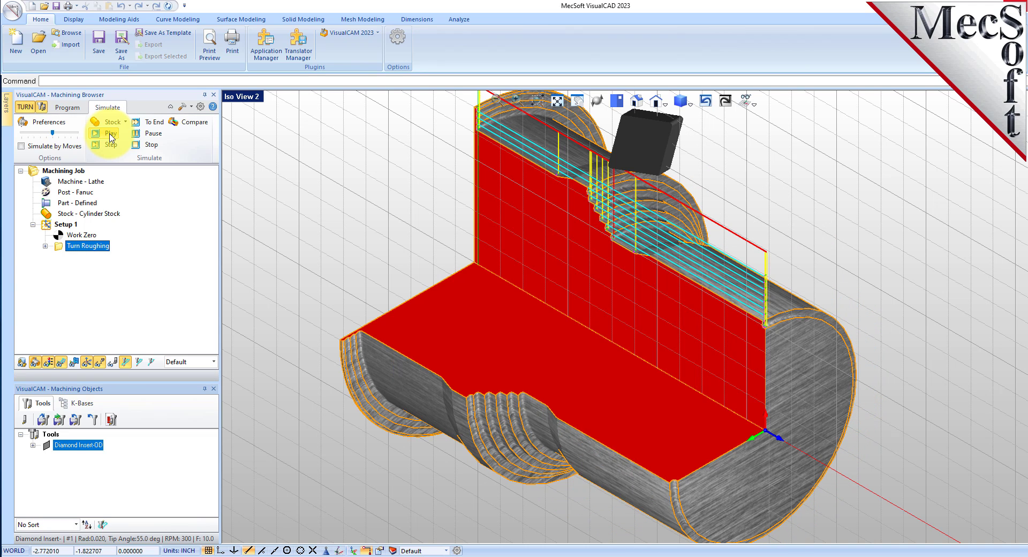
Inspect the simulated cut stock from a rotated isometric view and toggle the toolpath display
left_click(666, 111)
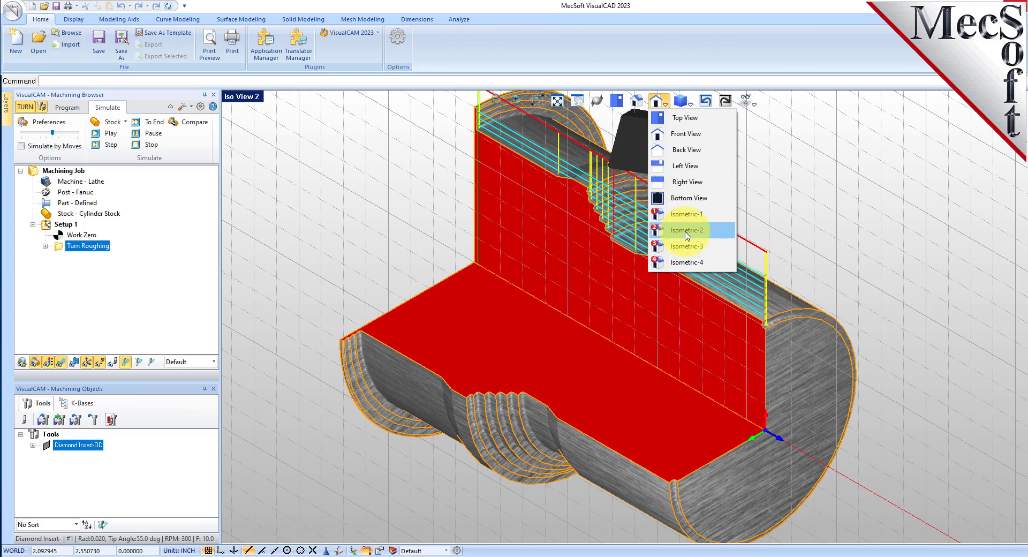
left_click(395, 207)
right_click_drag(395, 207, 679, 325)
scroll(533, 316, "down", 2)
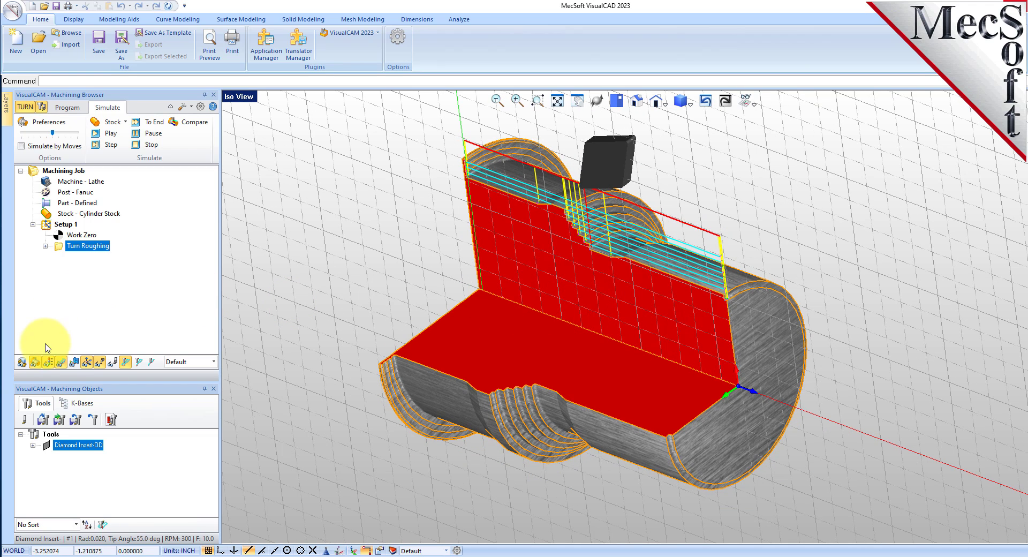
left_click(61, 362)
left_click(61, 365)
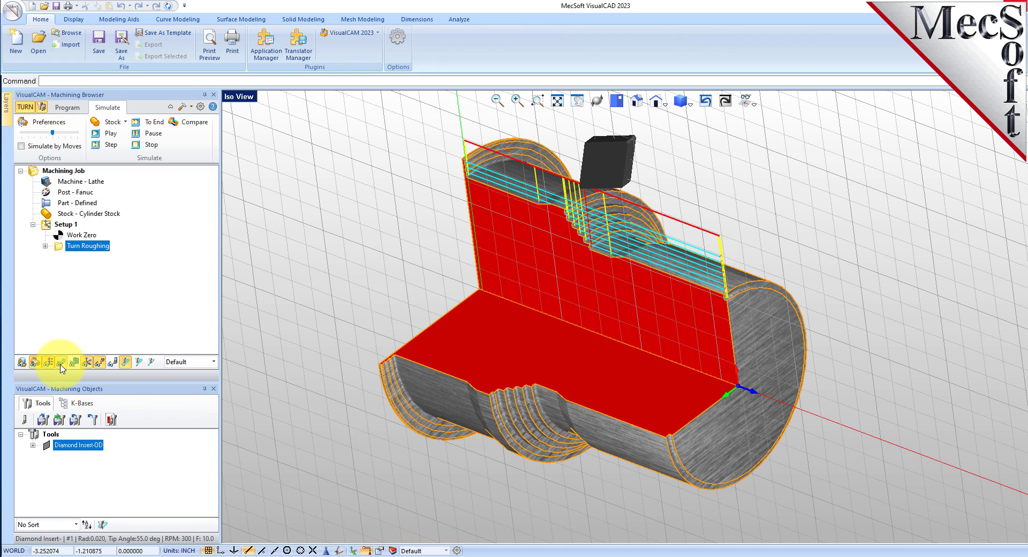
Hide the toolpath and turn off the material texture on the stock, viewing the simulated cut stock from a rotated angle
left_click(61, 365)
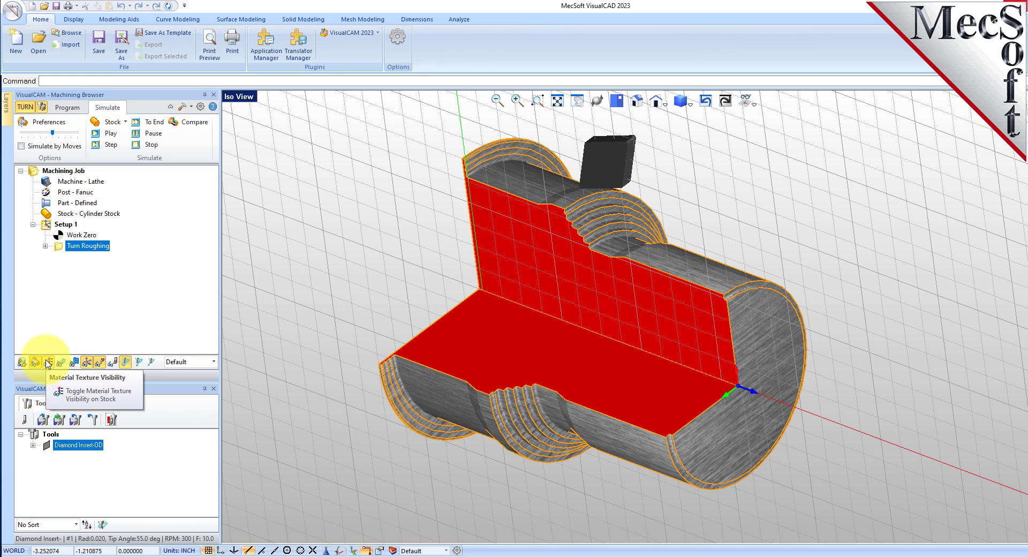
left_click(48, 363)
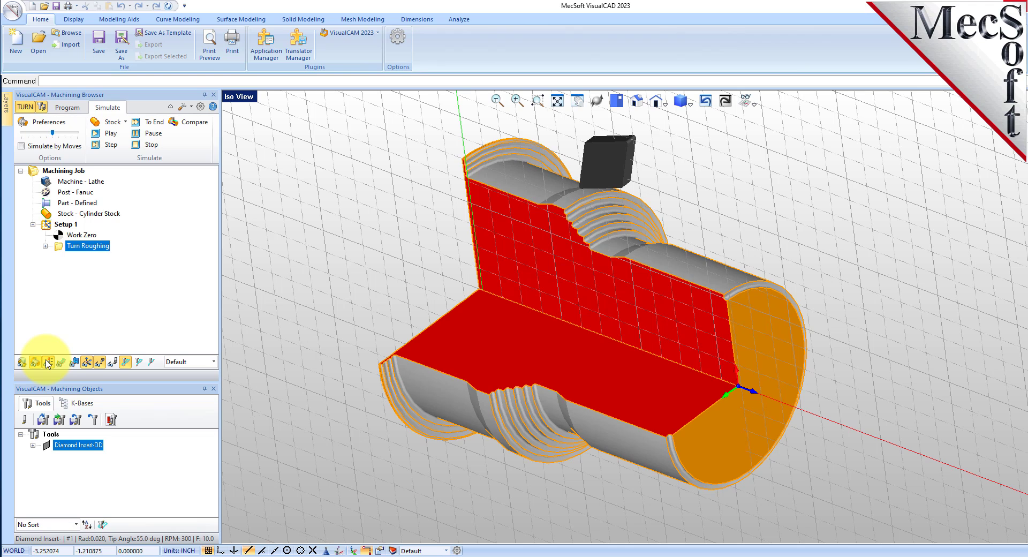
left_click(48, 364)
left_click(48, 363)
right_click_drag(600, 375, 543, 284)
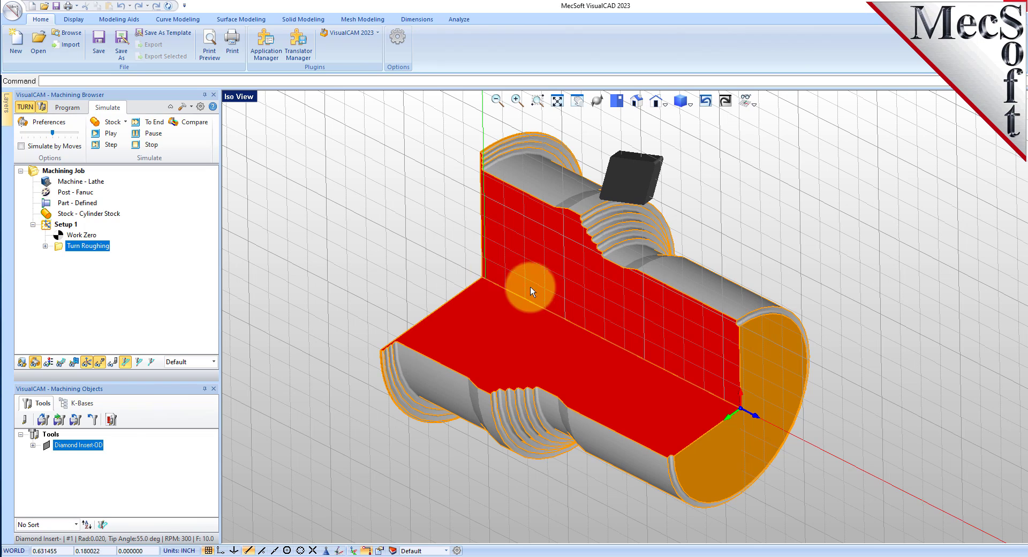
Start a Turn Finishing operation with the Diamond Insert-OD tool and review its feeds, speeds and clearance geometry
left_click(67, 107)
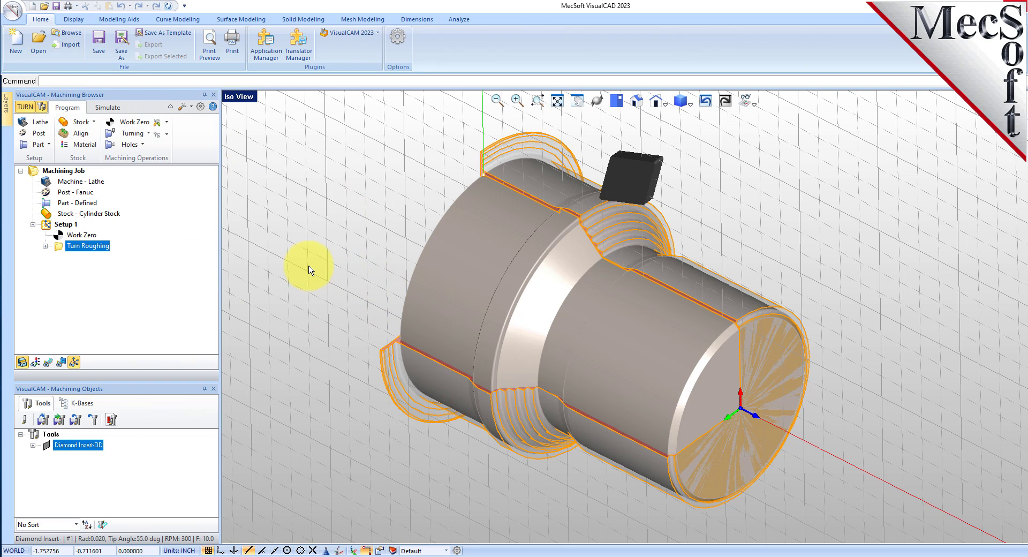
left_click(131, 133)
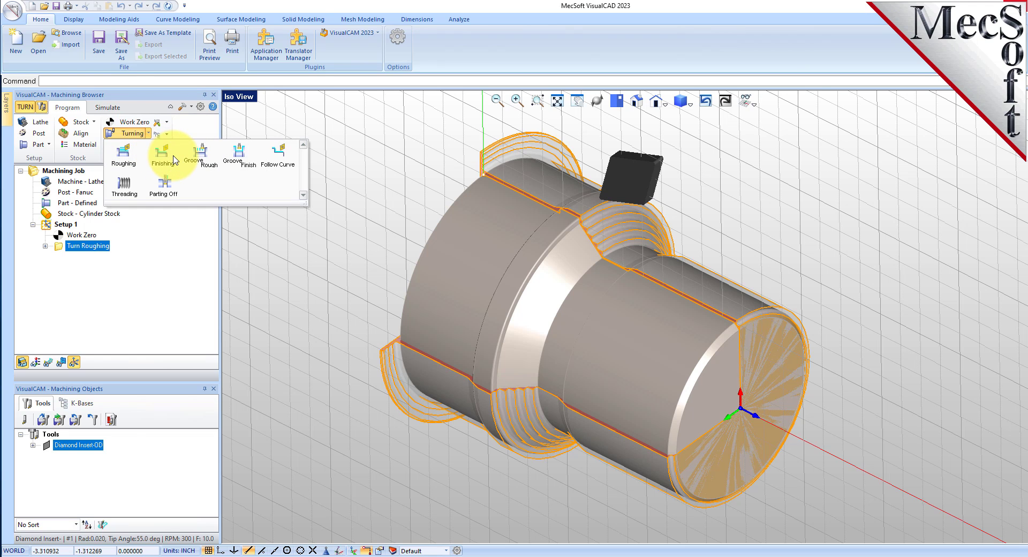
left_click(184, 92)
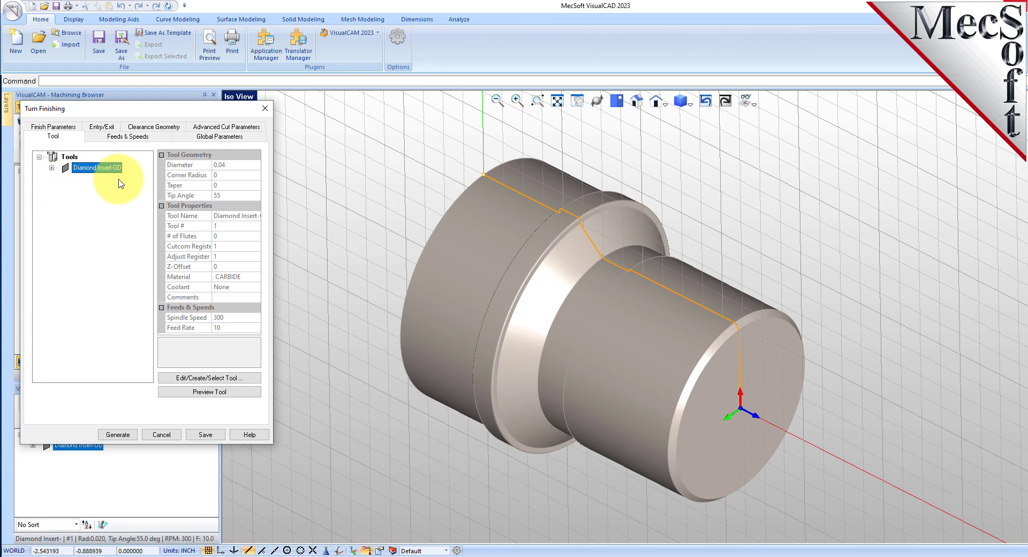
left_click(134, 137)
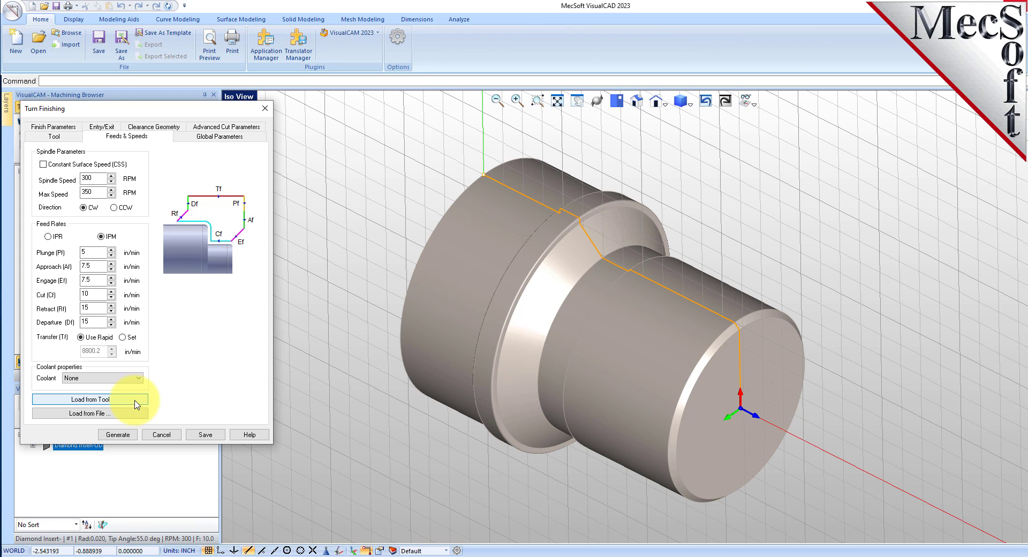
left_click(142, 128)
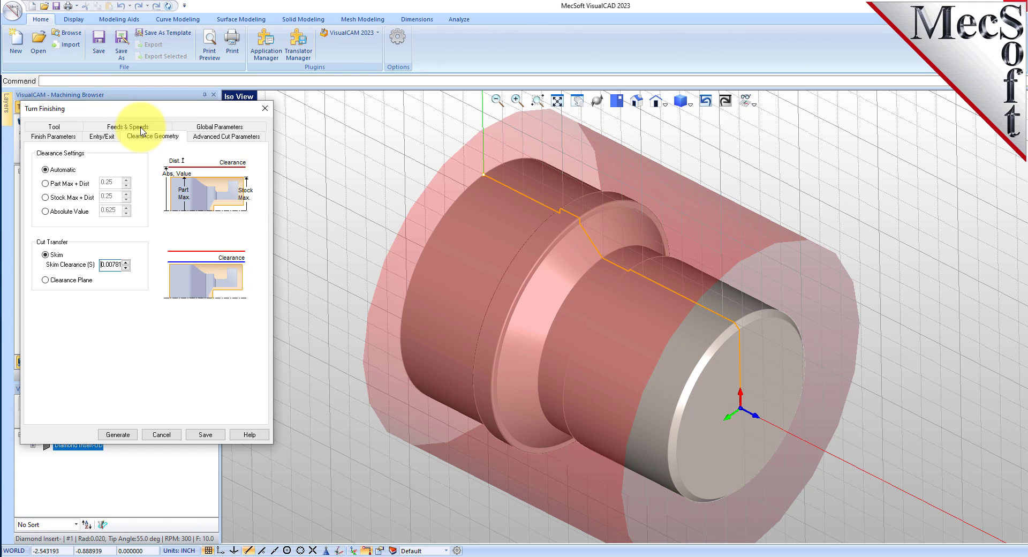
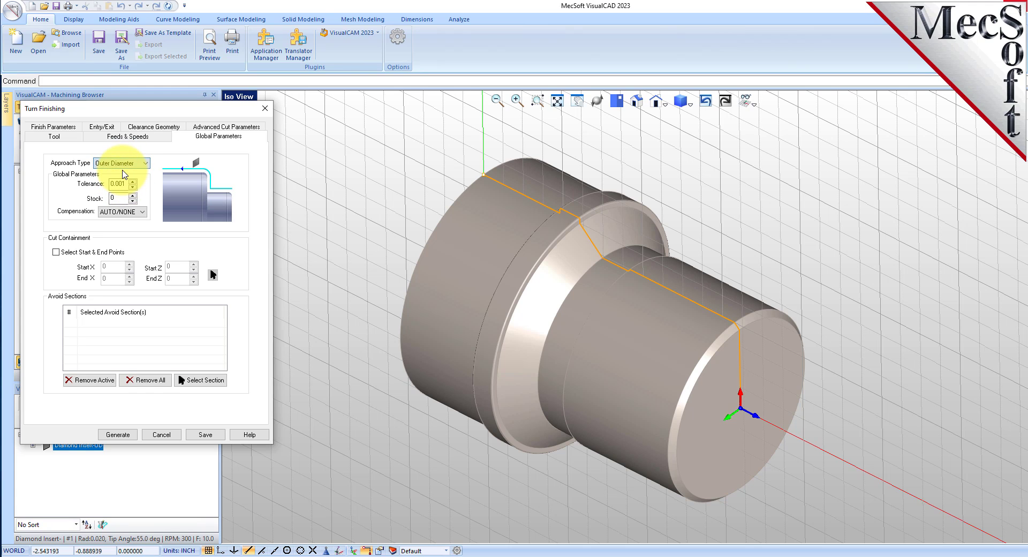
Enable start and end point containment, picking the front chamfer's lower corner as start and the outer profile's far end as end in top view
double_click(113, 200)
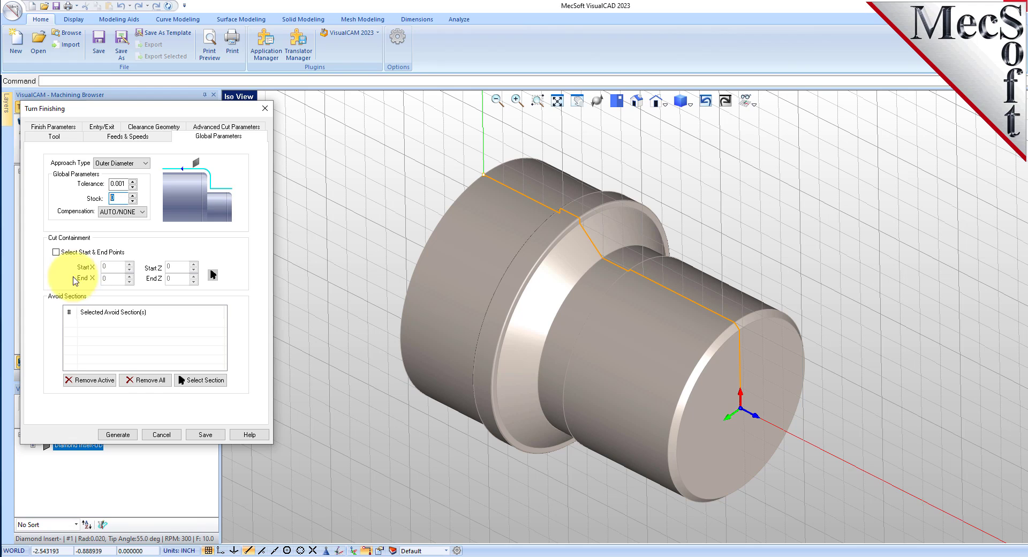
left_click(56, 252)
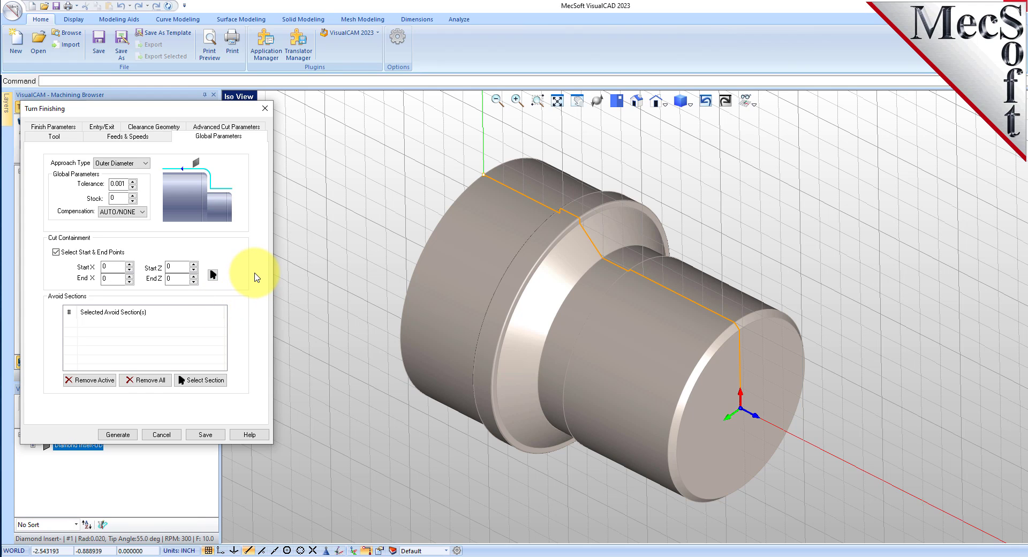
left_click(213, 276)
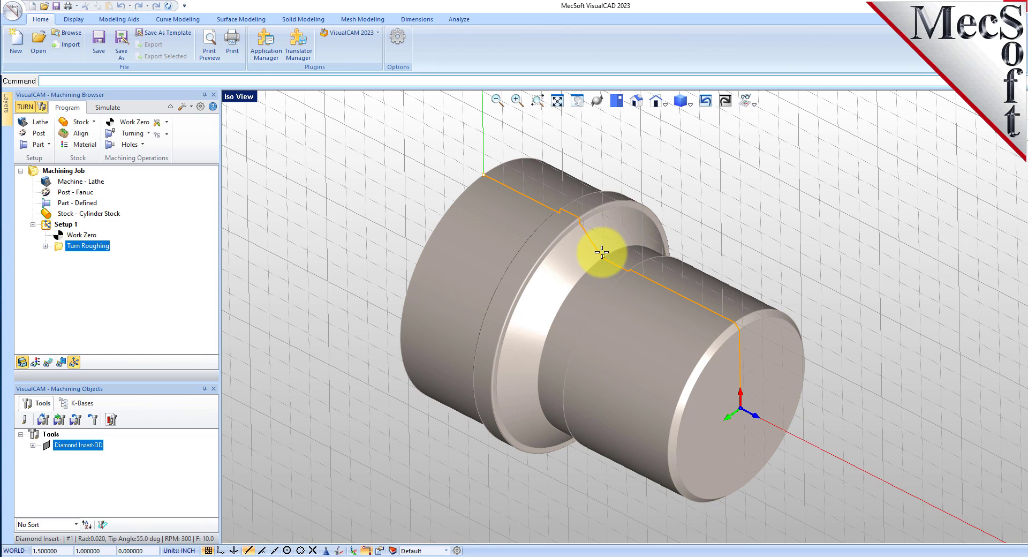
left_click(617, 101)
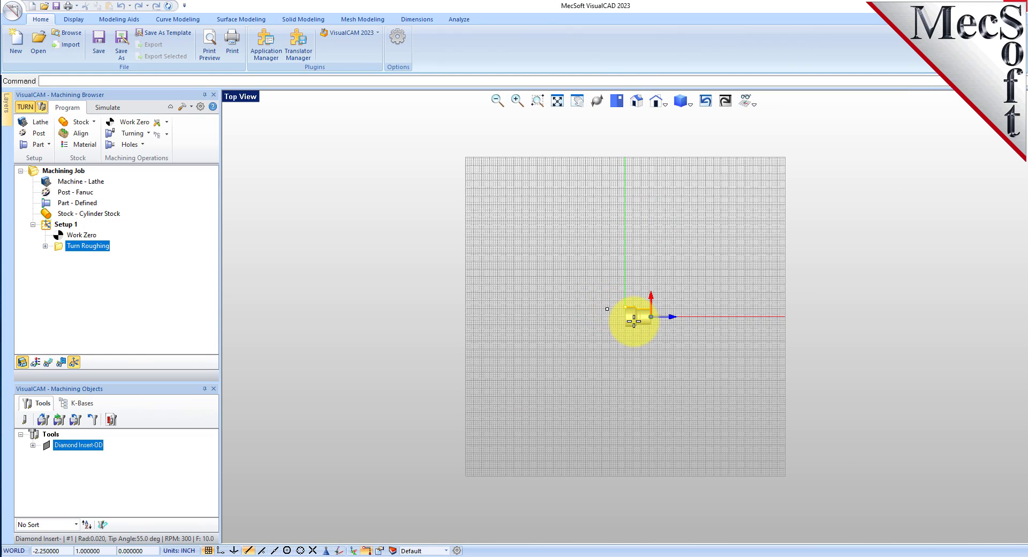
scroll(634, 320, "up", 5)
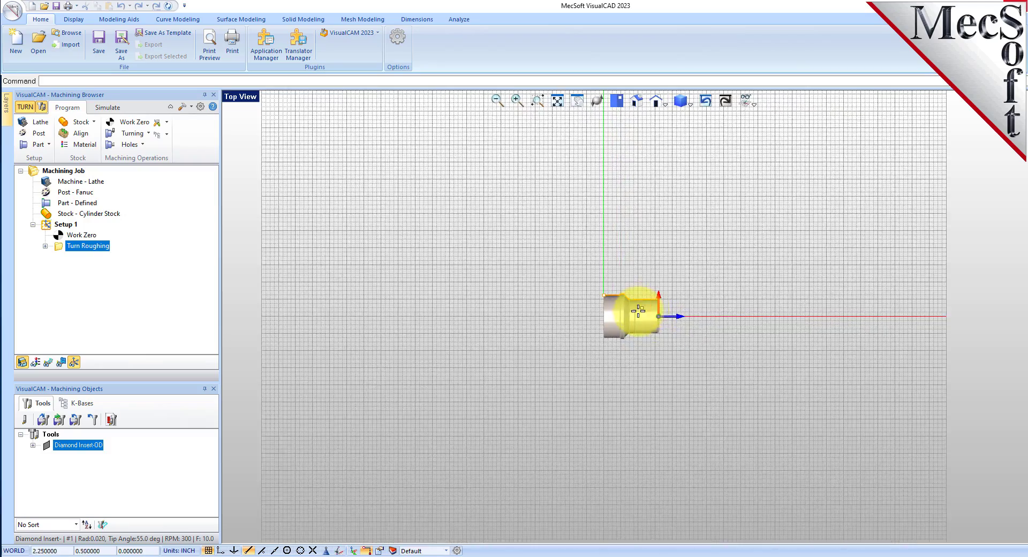
scroll(638, 310, "up", 6)
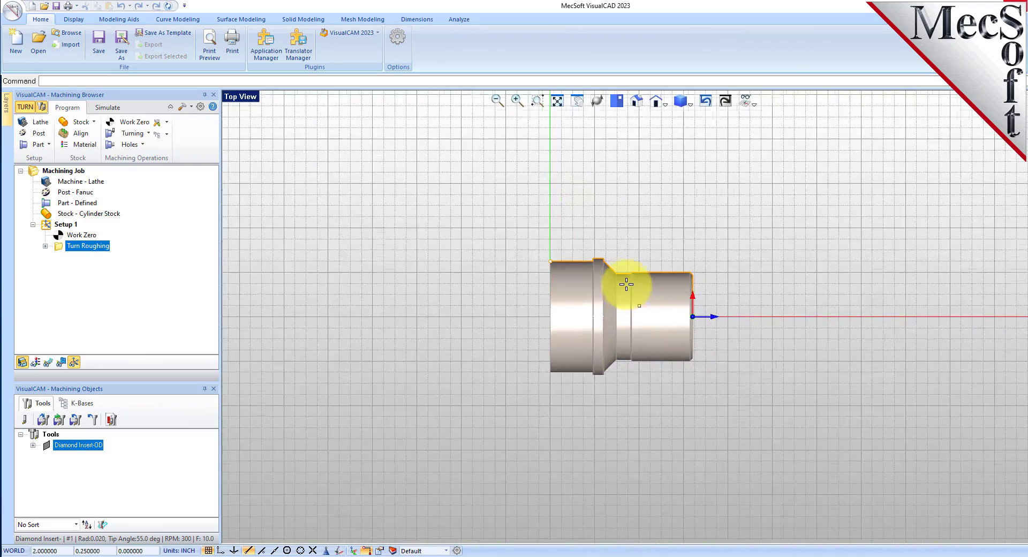
scroll(627, 284, "up", 8)
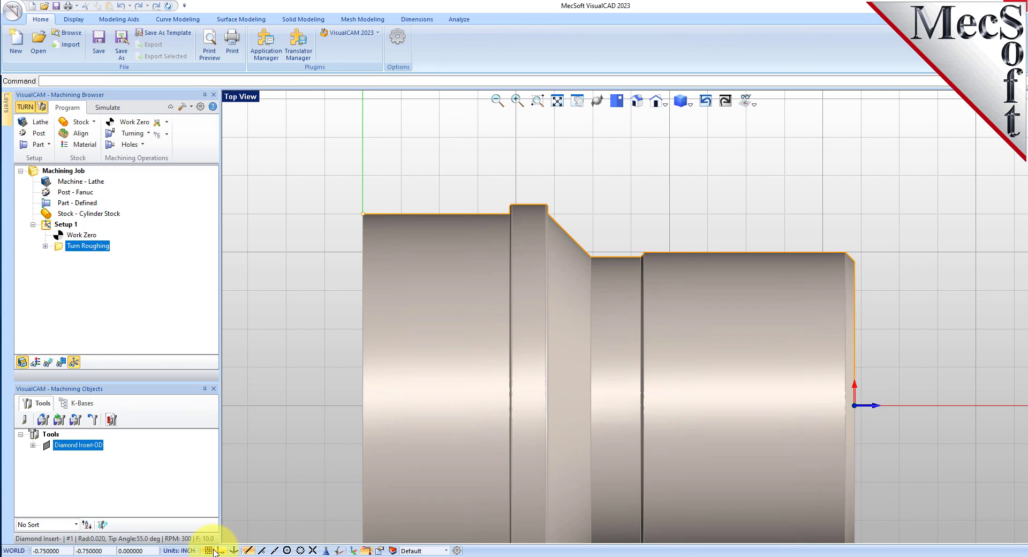
left_click(855, 261)
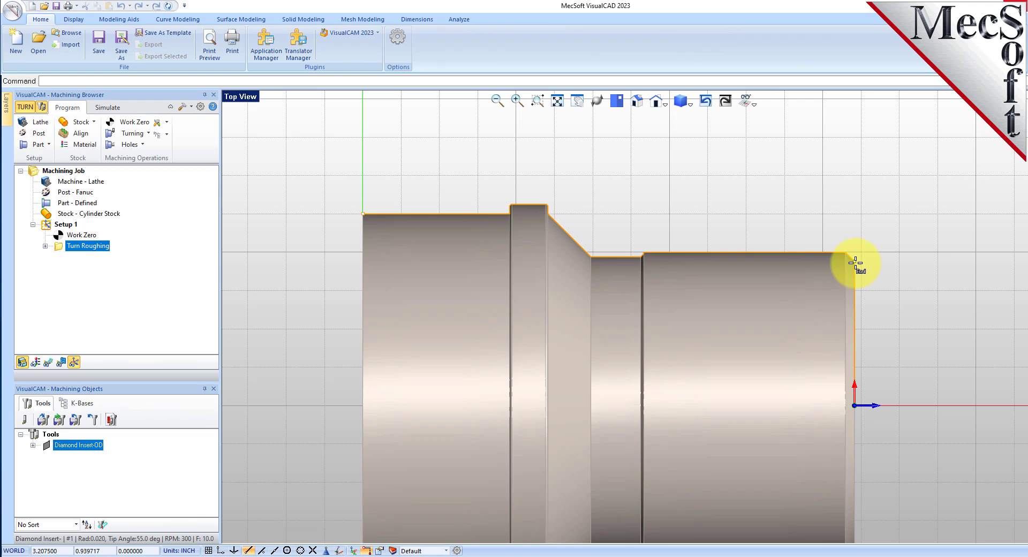
left_click(362, 214)
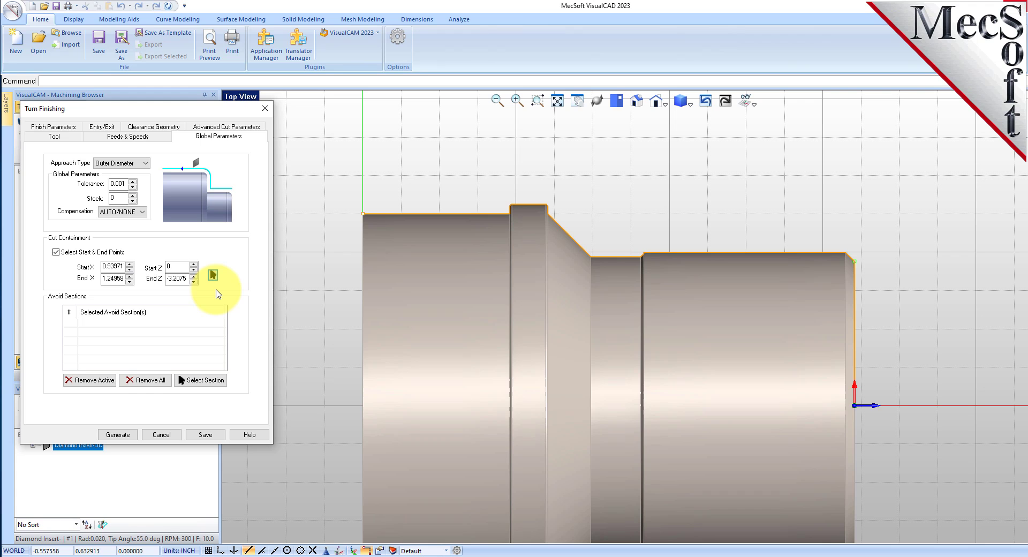
Generate the Turn Finishing operation and display its toolpath on the part in the Isometric-2 view
left_click(128, 435)
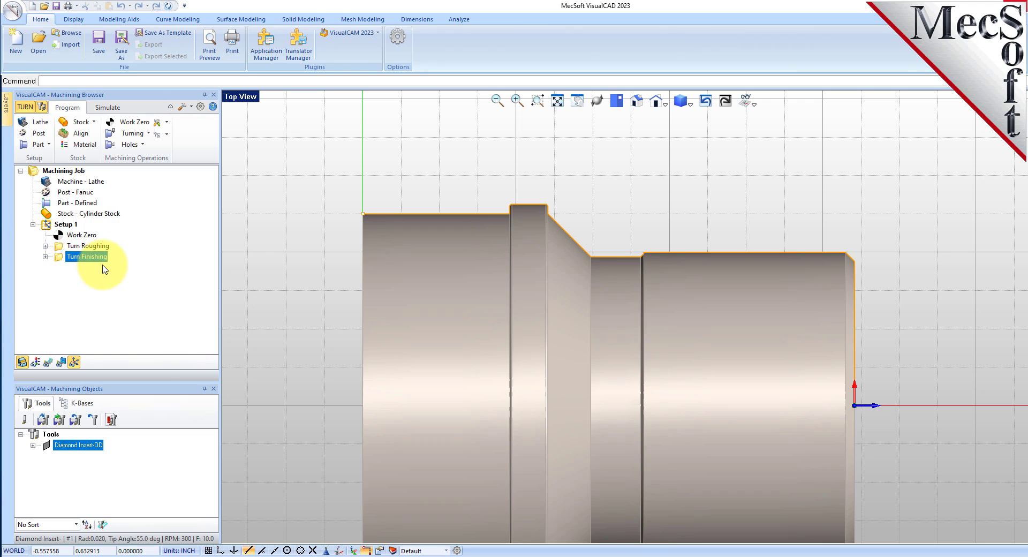
left_click(48, 363)
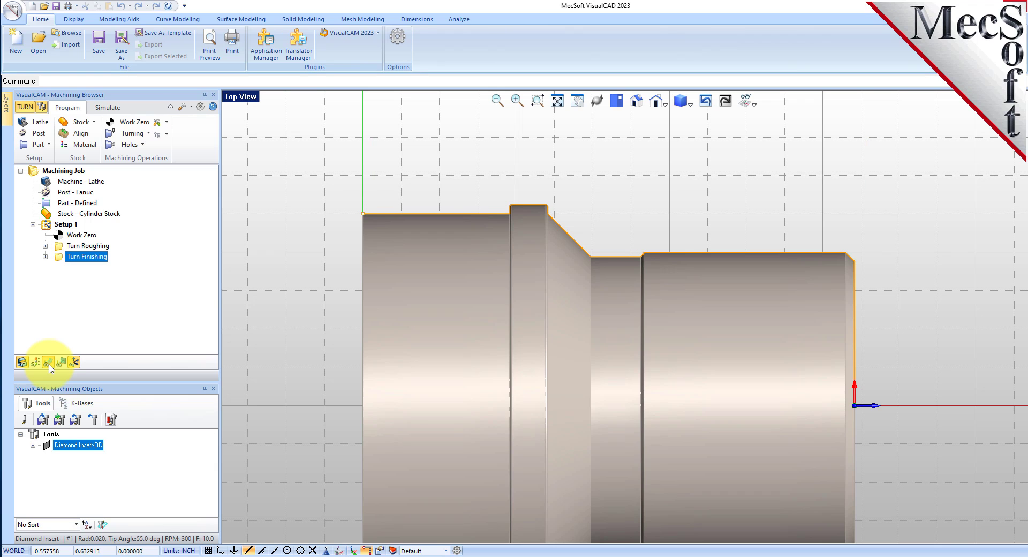
left_click(659, 107)
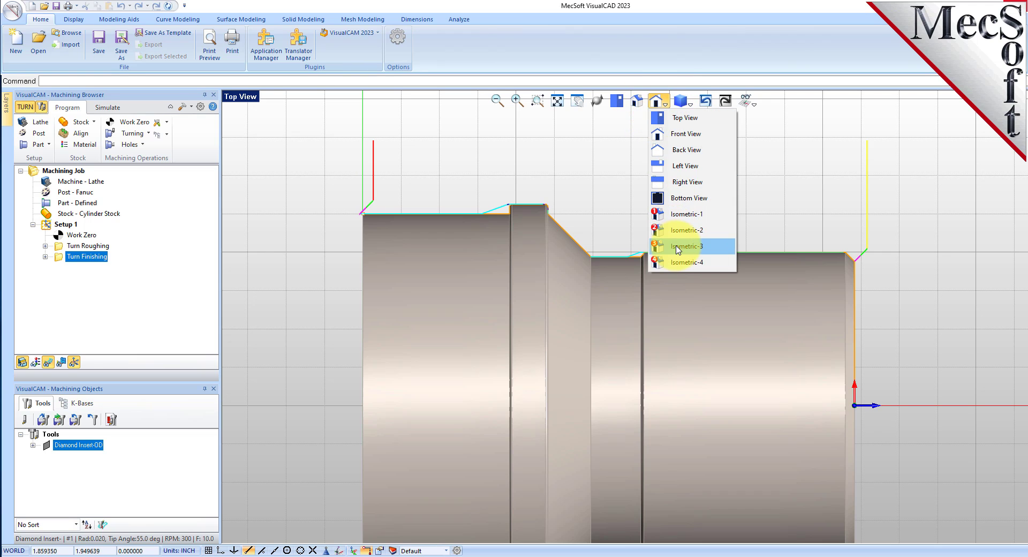
left_click(670, 167)
left_click(666, 105)
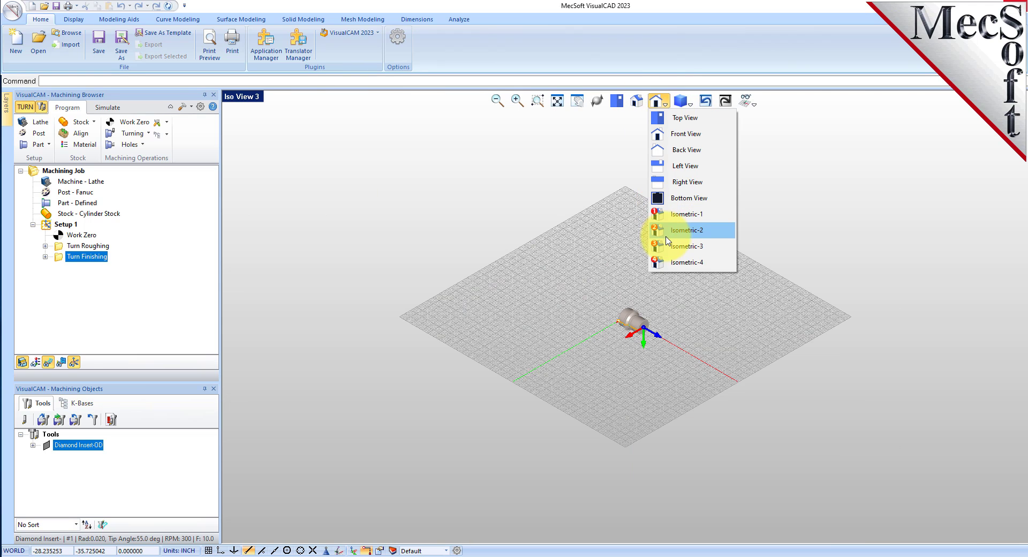
left_click(660, 233)
scroll(648, 358, "up", 6)
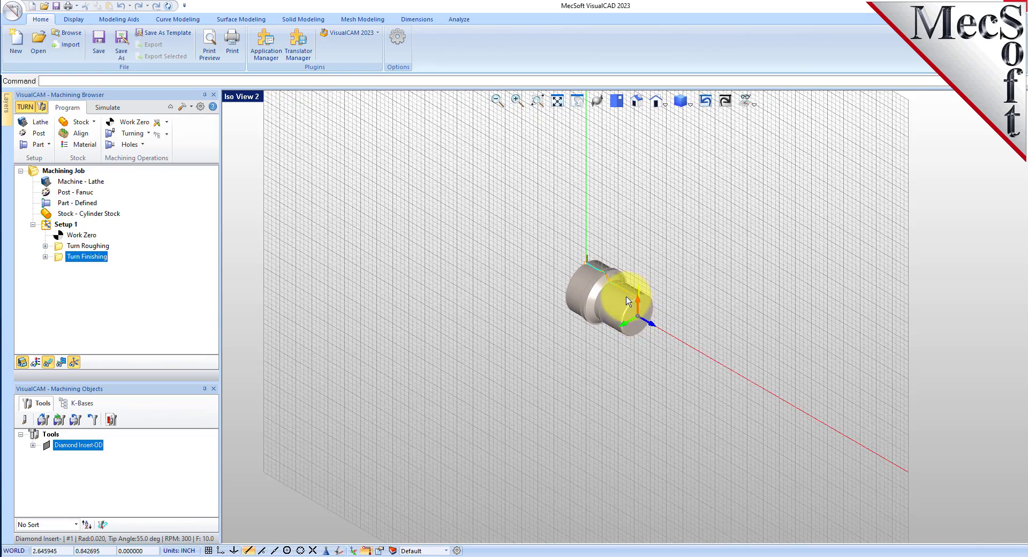
Set the simulation speed to its slowest and play the Turn Finishing simulation
left_click(107, 107)
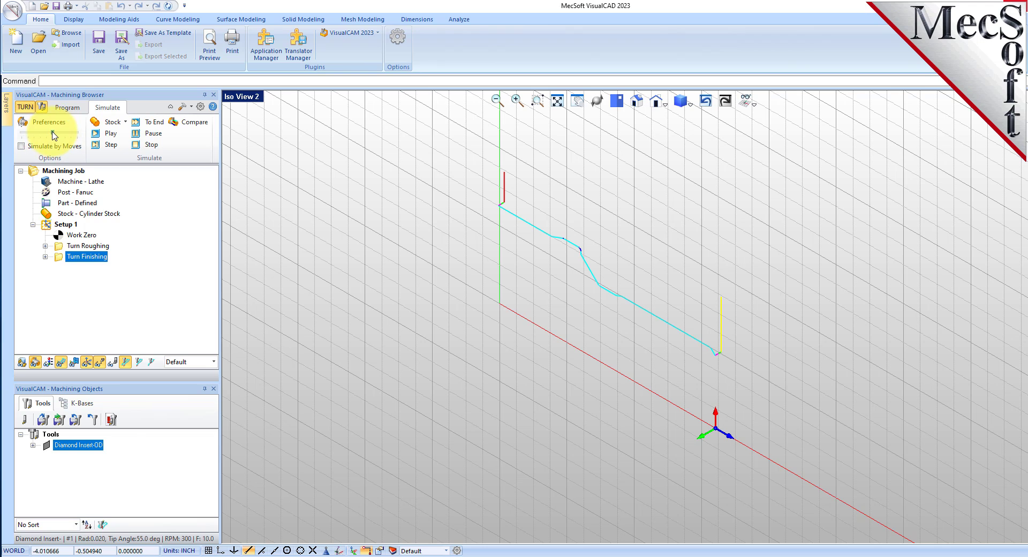
left_click_drag(52, 132, 18, 134)
left_click(110, 133)
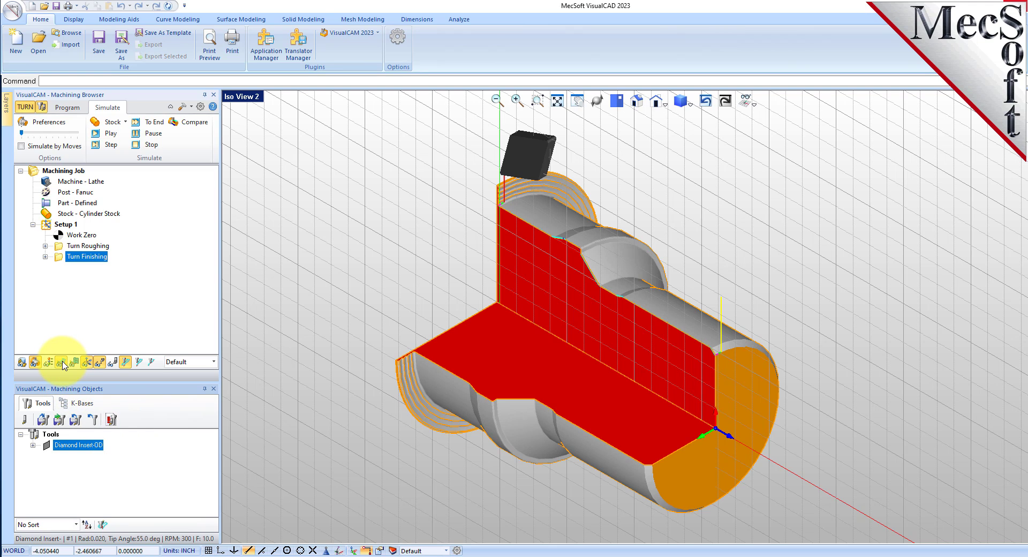
left_click(111, 133)
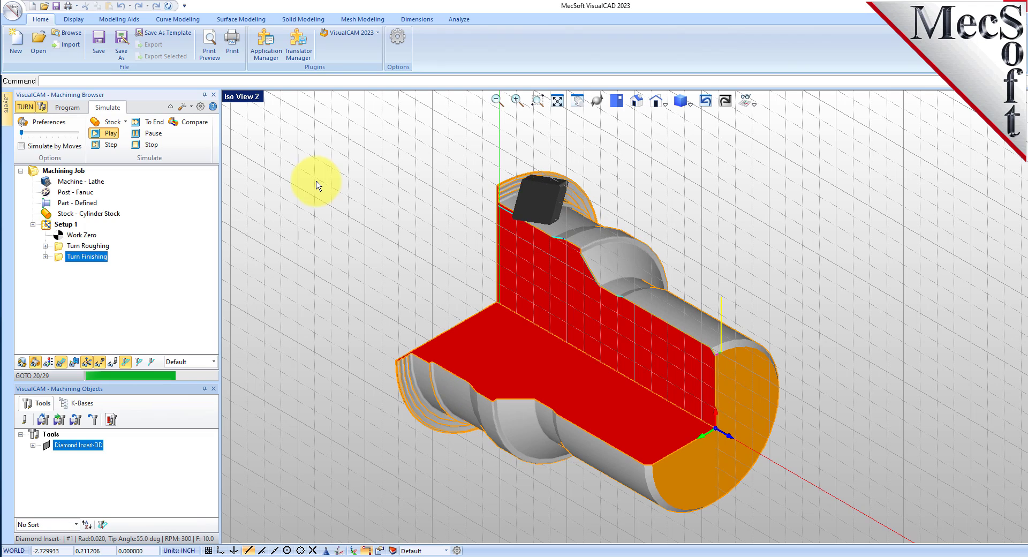
Post Setup 1 with the Fanuc post as TURNQuickStartTutorial_Setup 1.nc, replacing the existing file, and close the G-code listing after reviewing it
left_click(78, 109)
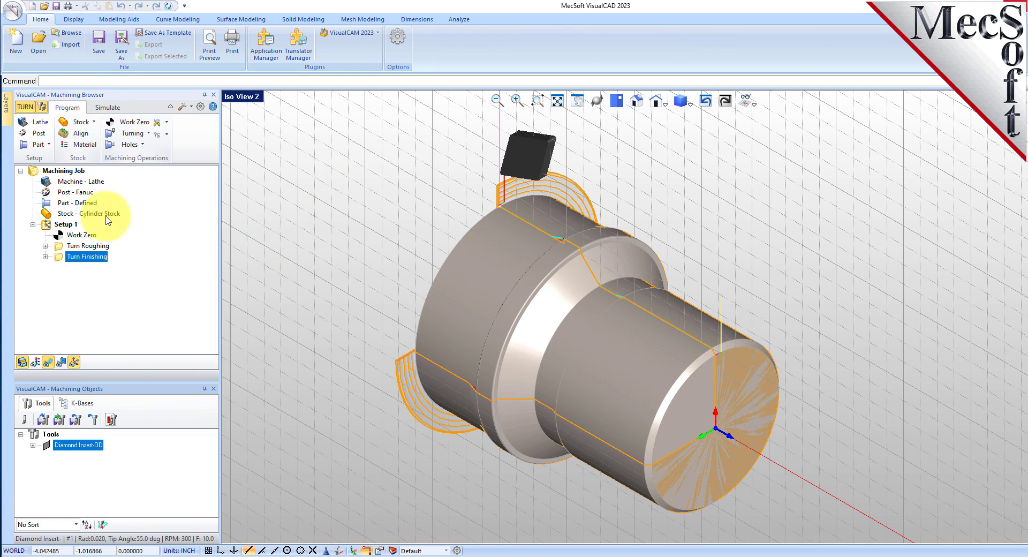
left_click(86, 236)
right_click(67, 224)
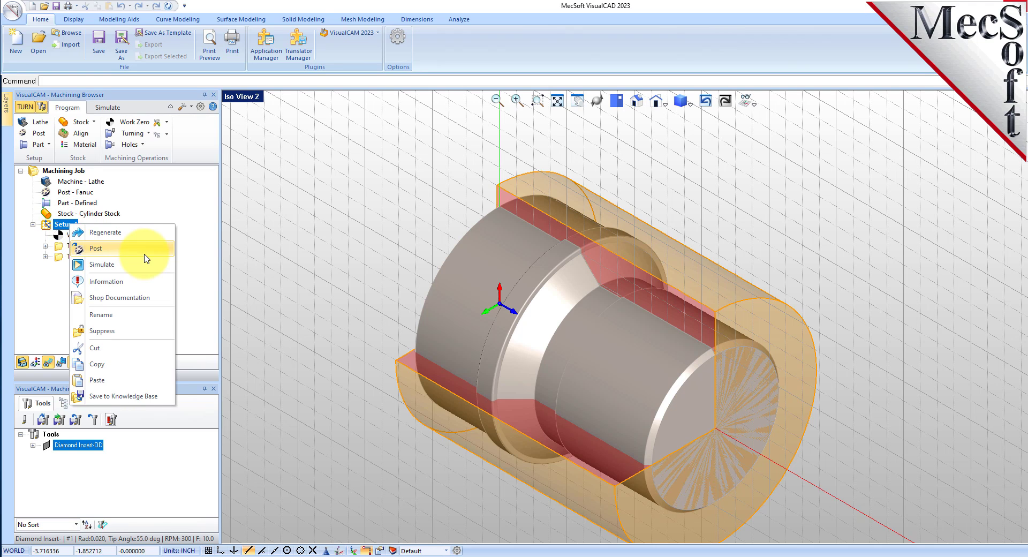
left_click(144, 255)
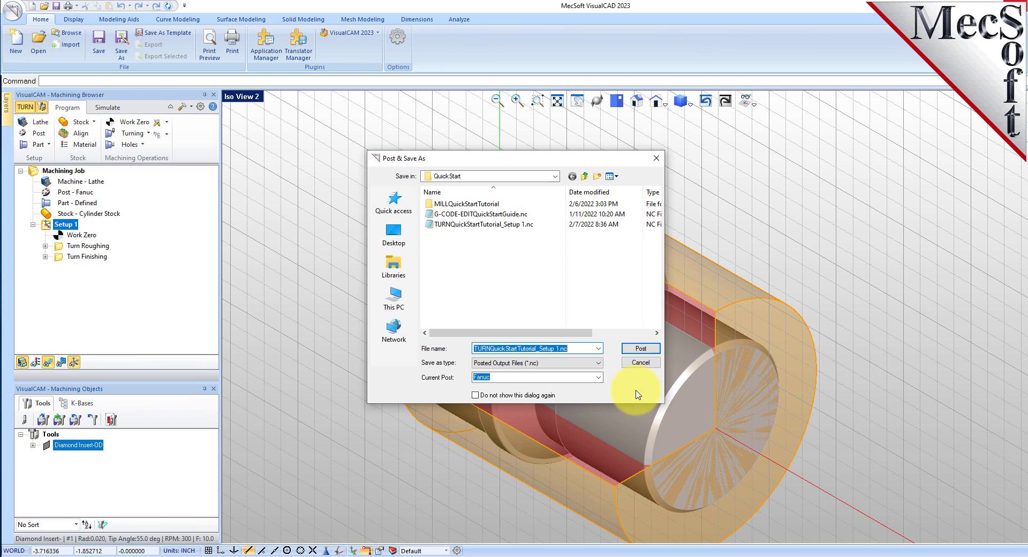
left_click(641, 349)
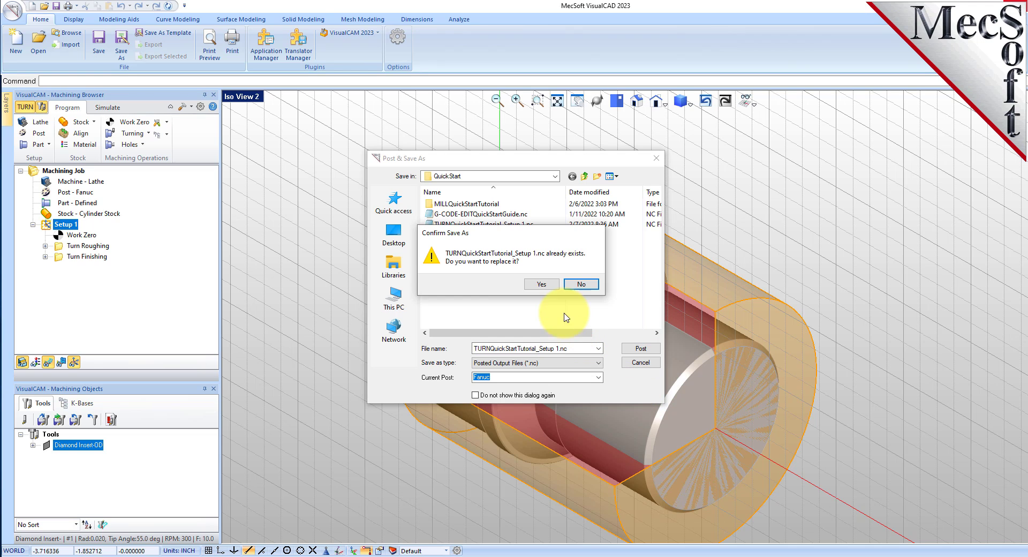
left_click(541, 291)
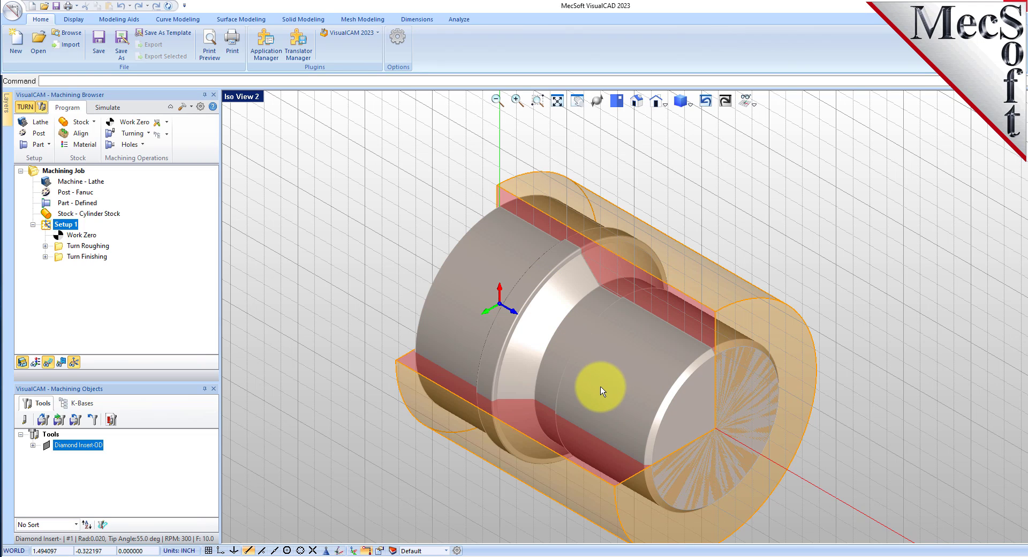
mouse_move(681, 161)
left_mouse_down()
mouse_move(667, 284)
mouse_move(676, 362)
mouse_move(667, 257)
mouse_move(675, 147)
left_mouse_up()
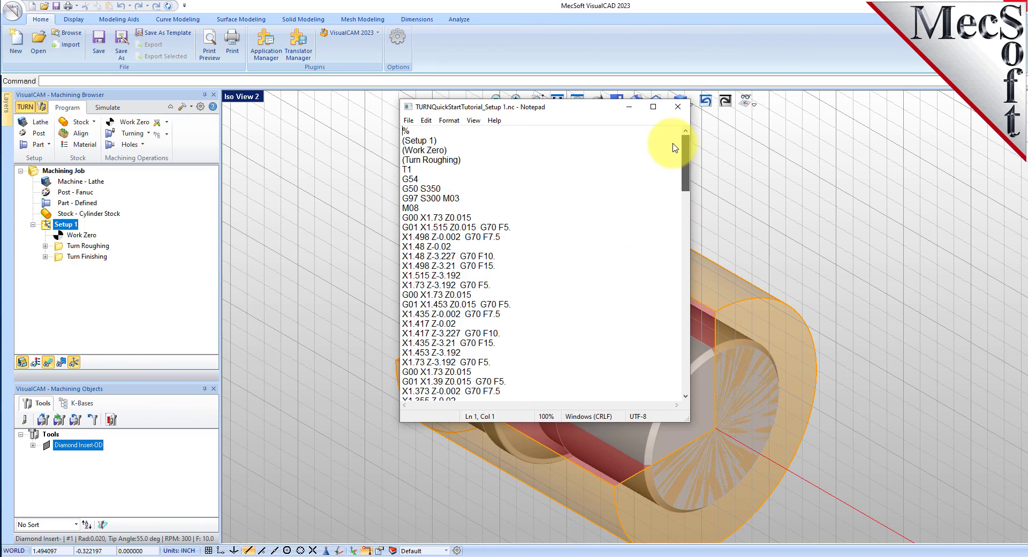
left_click(677, 106)
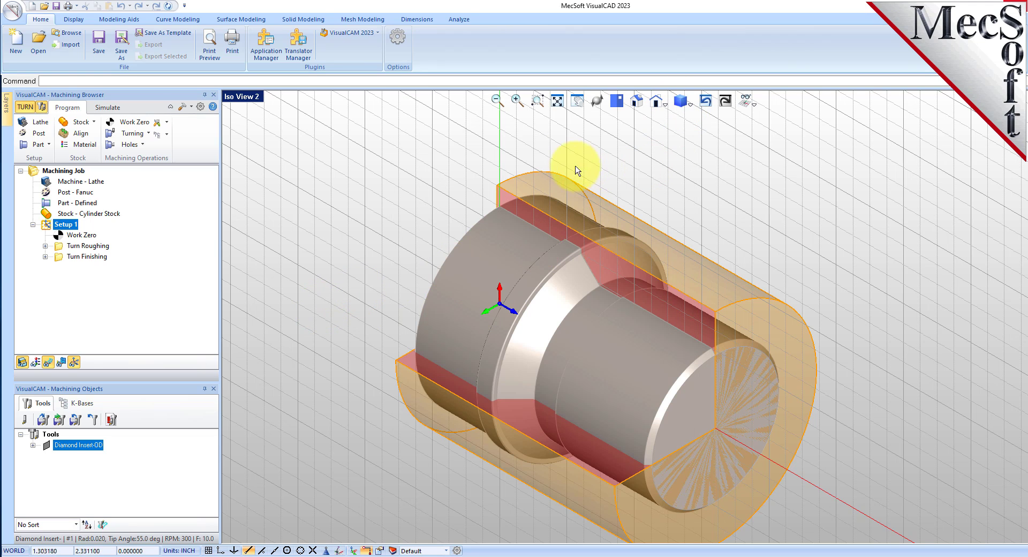
Return the view of the part and stock to the standard isometric orientation
scroll(583, 138, "down", 2)
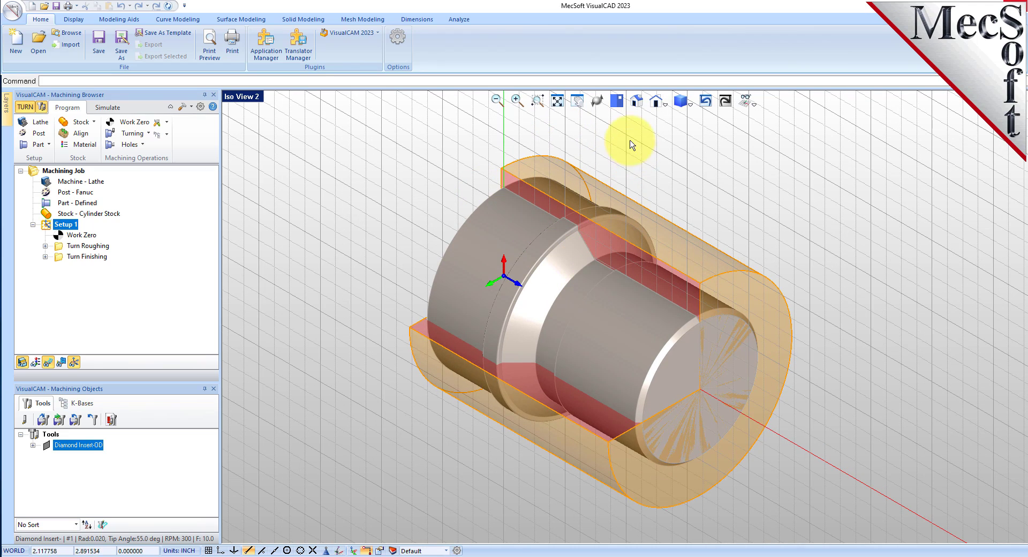
left_click(617, 100)
left_click(637, 101)
left_click(632, 312)
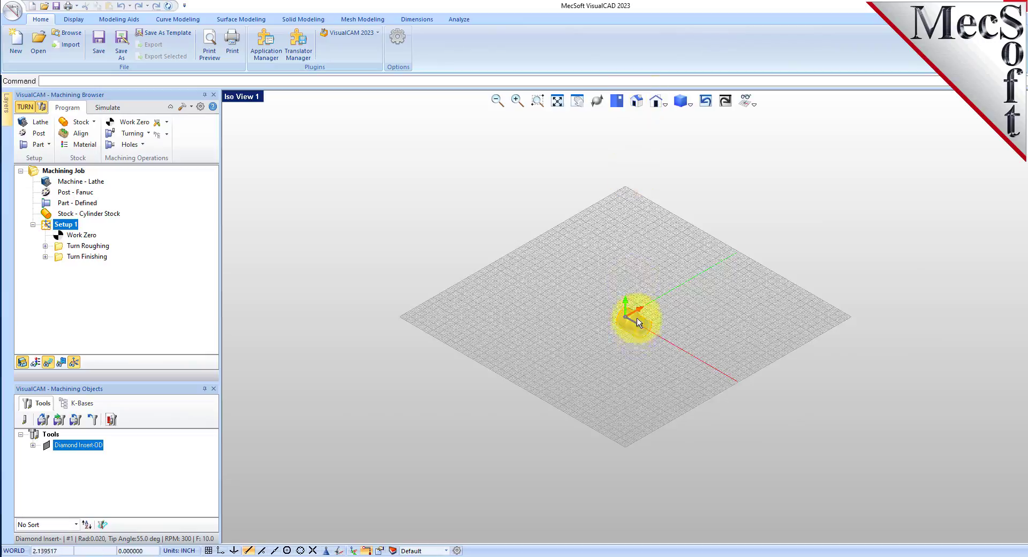
Review the machining operations information for Setup 1, checking the Turn Roughing and Turn Finishing entries, and close it
scroll(639, 328, "up", 3)
scroll(638, 327, "up", 5)
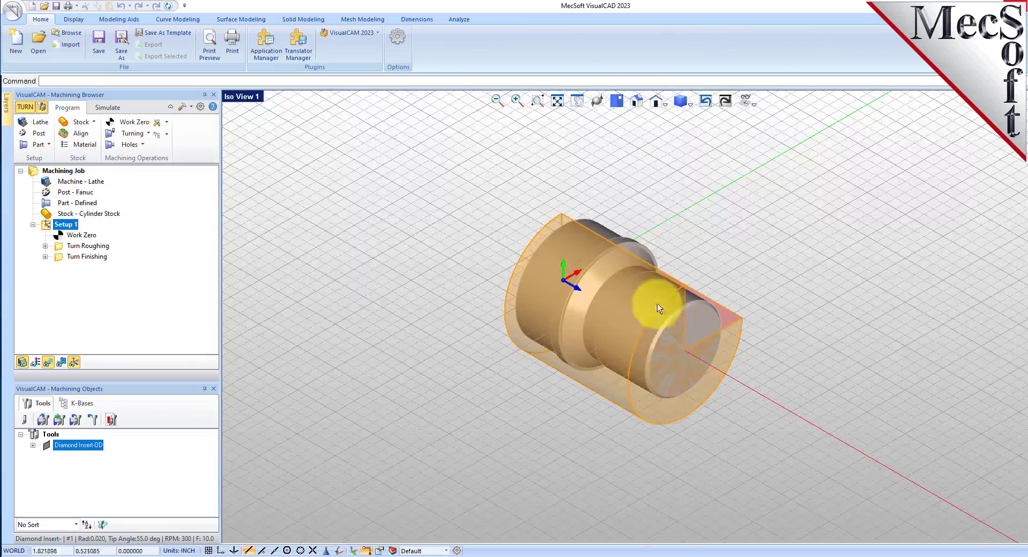
right_click_drag(654, 306, 638, 271)
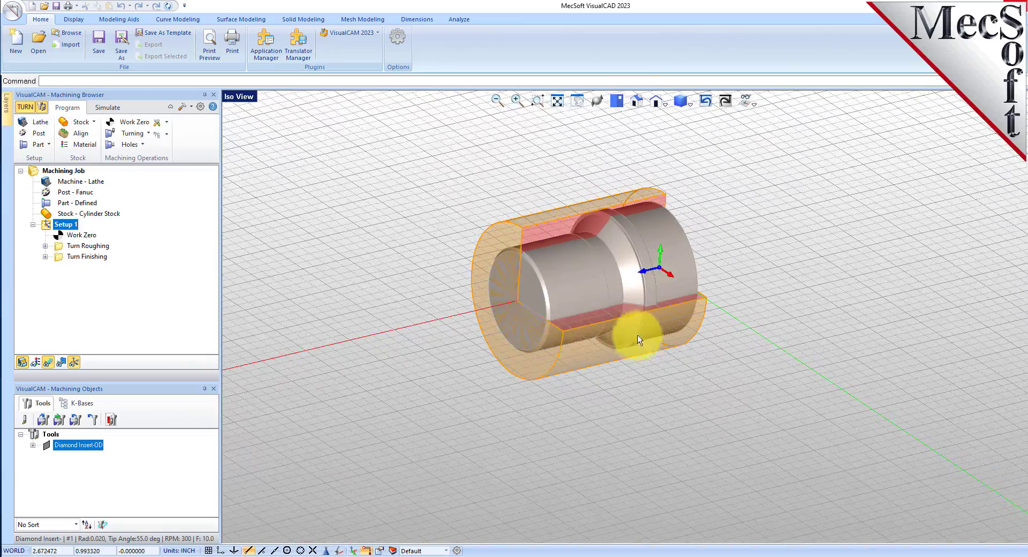
right_click(67, 225)
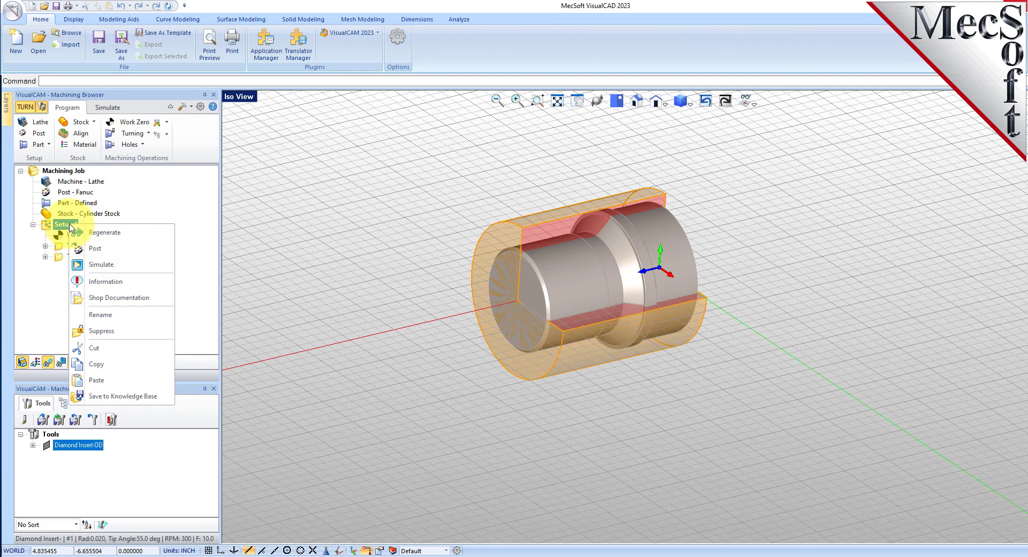
left_click(148, 281)
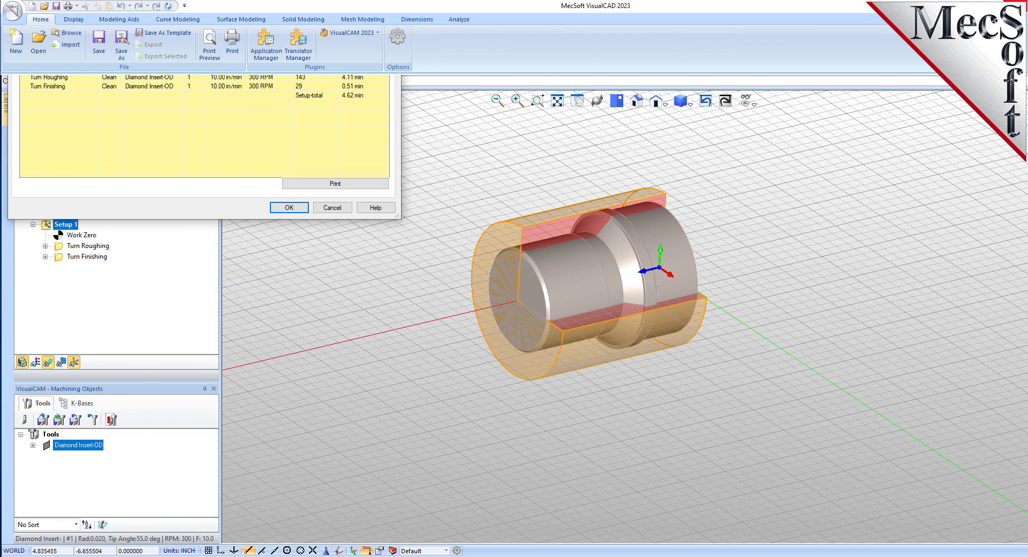
left_click_drag(457, 161, 471, 172)
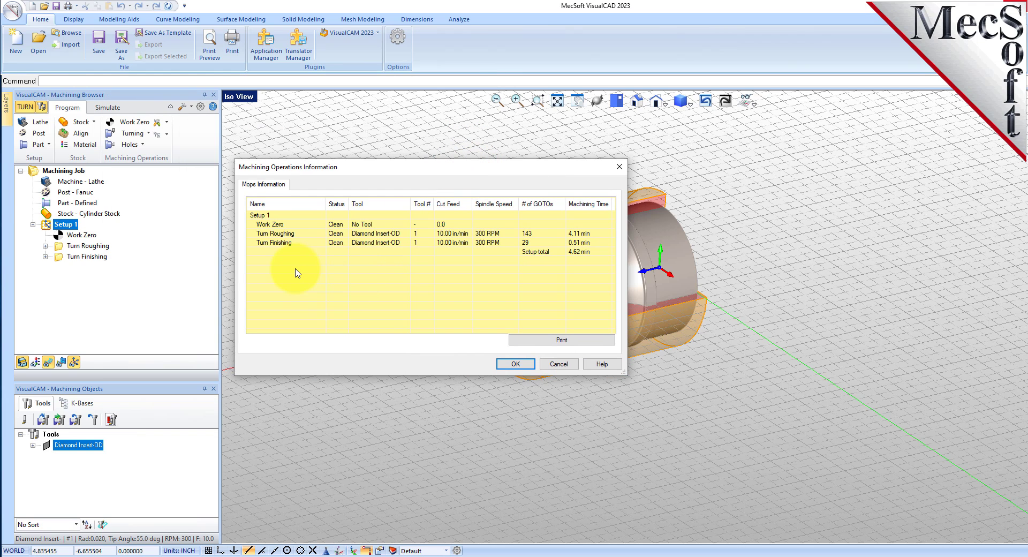
left_click(271, 224)
left_click(276, 233)
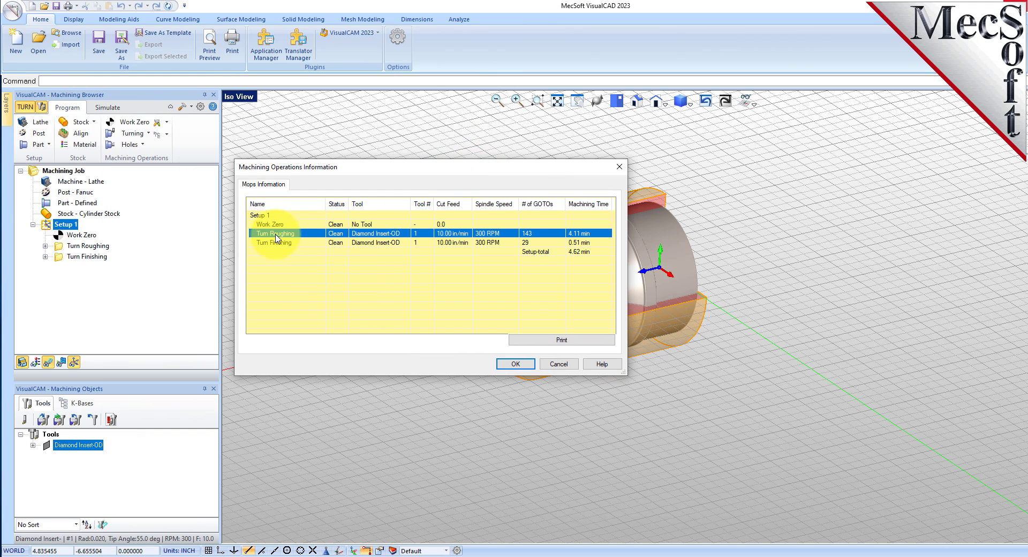
left_click(274, 243)
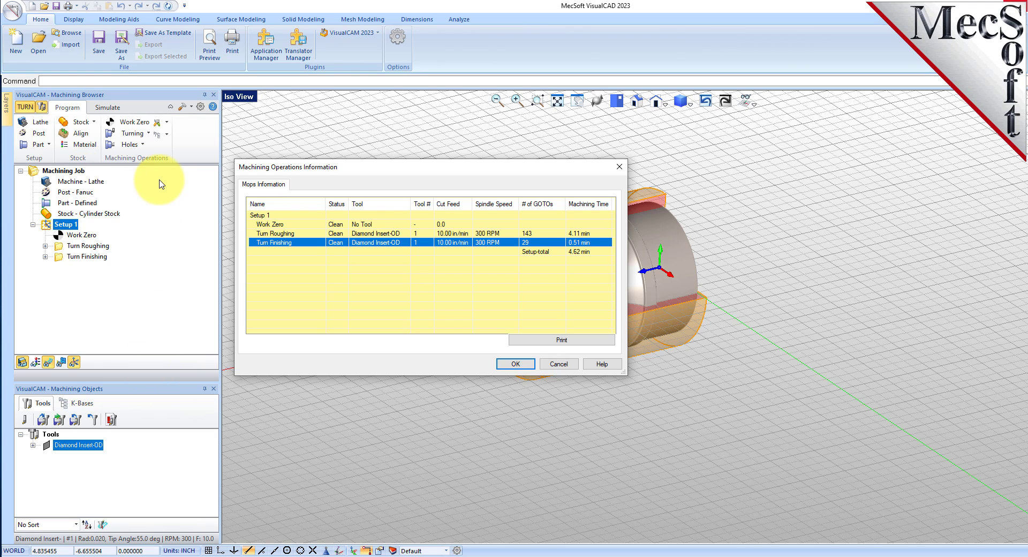
left_click(515, 365)
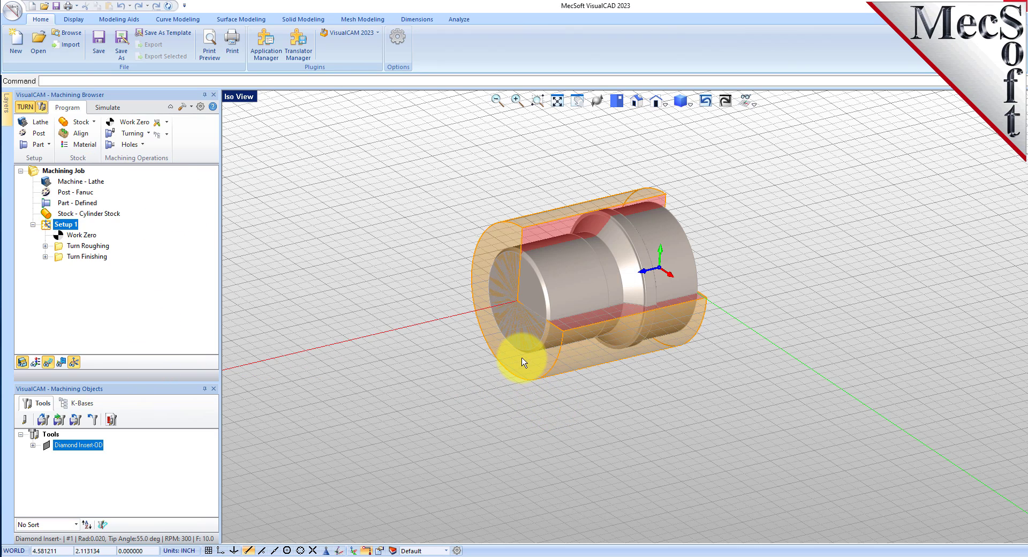
Generate shop documentation for Setup 1, choosing an output template and saving it as TURNQuickStartTutorial.html in the QuickStart folder
scroll(581, 258, "up", 4)
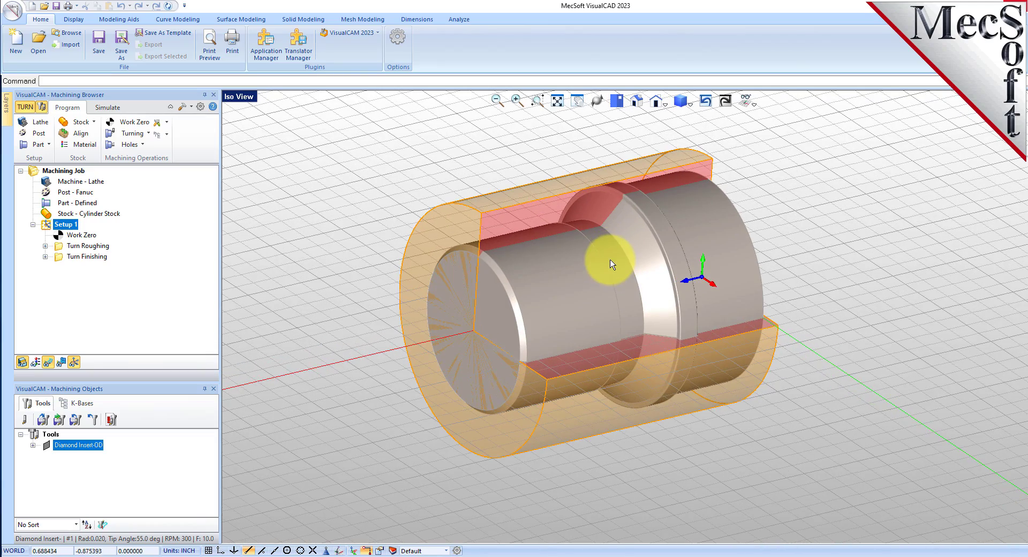
scroll(649, 123, "up", 1)
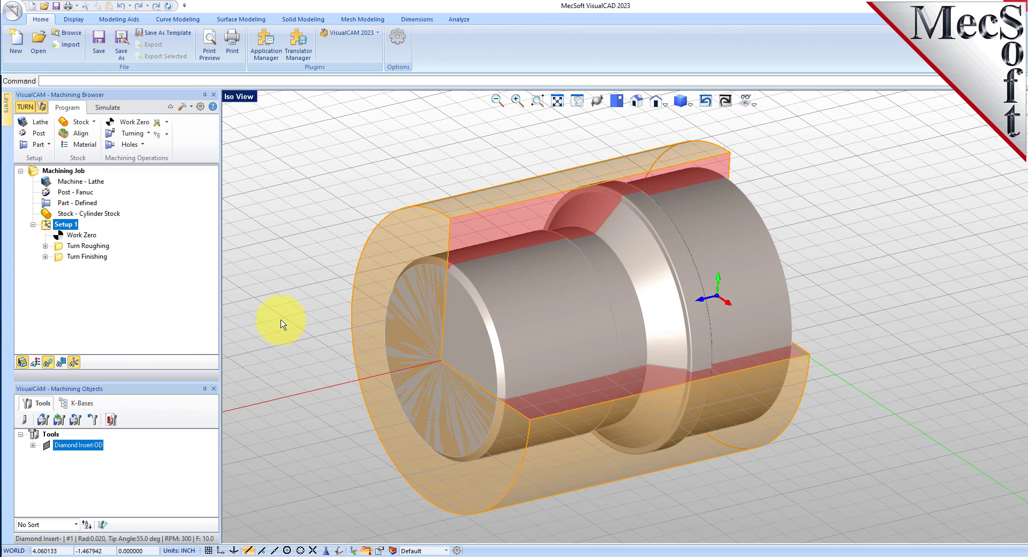
right_click(76, 227)
left_click(166, 301)
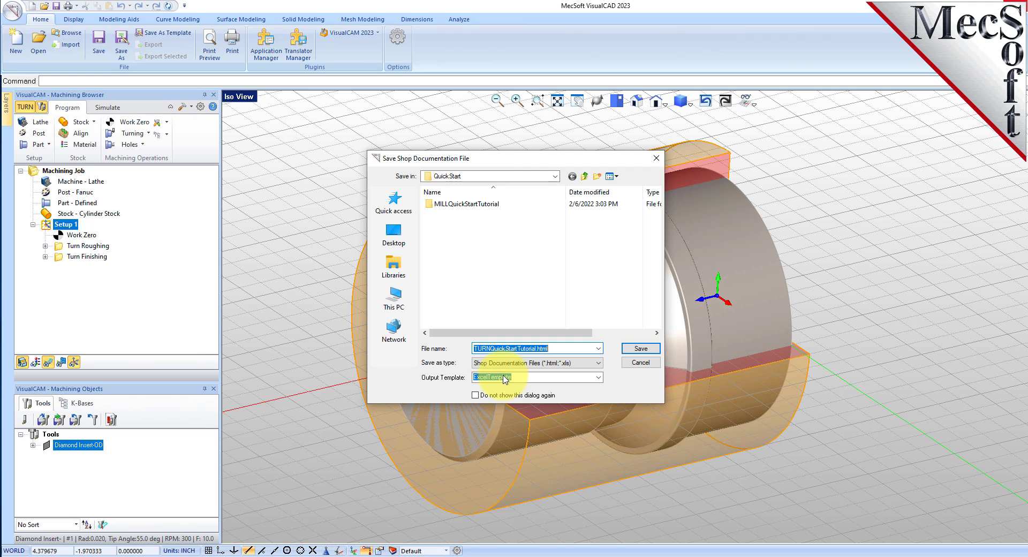
left_click(598, 378)
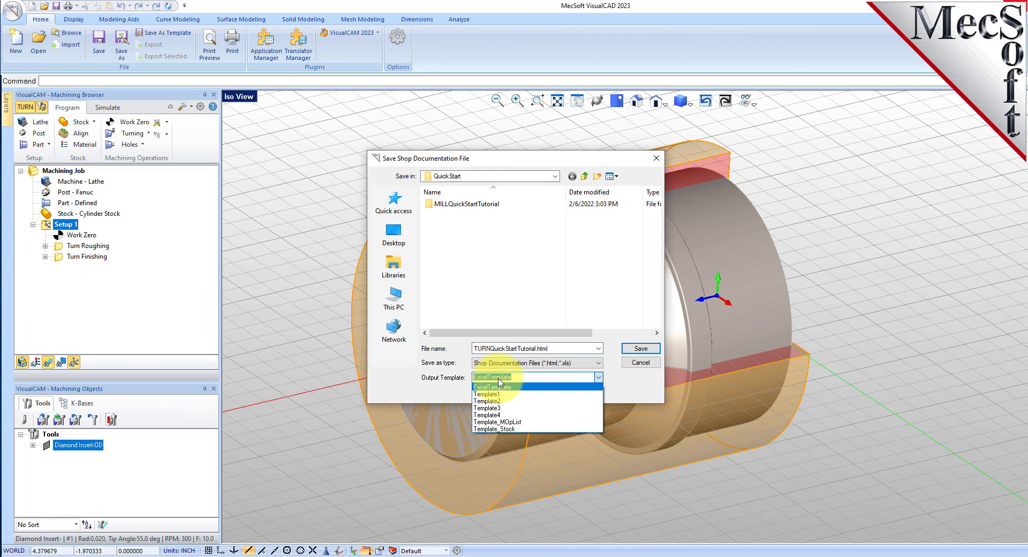
left_click(492, 391)
left_click(641, 348)
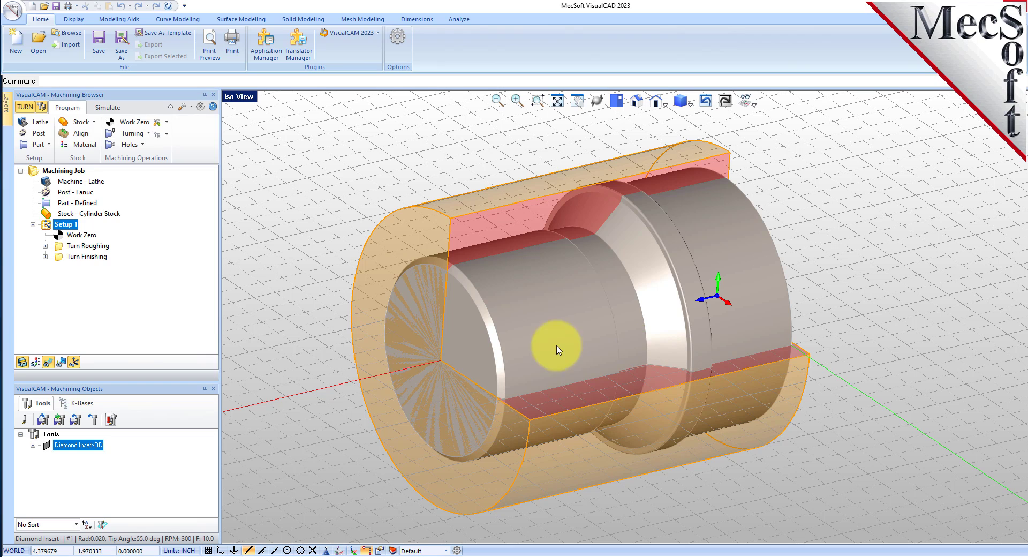
key("Down")
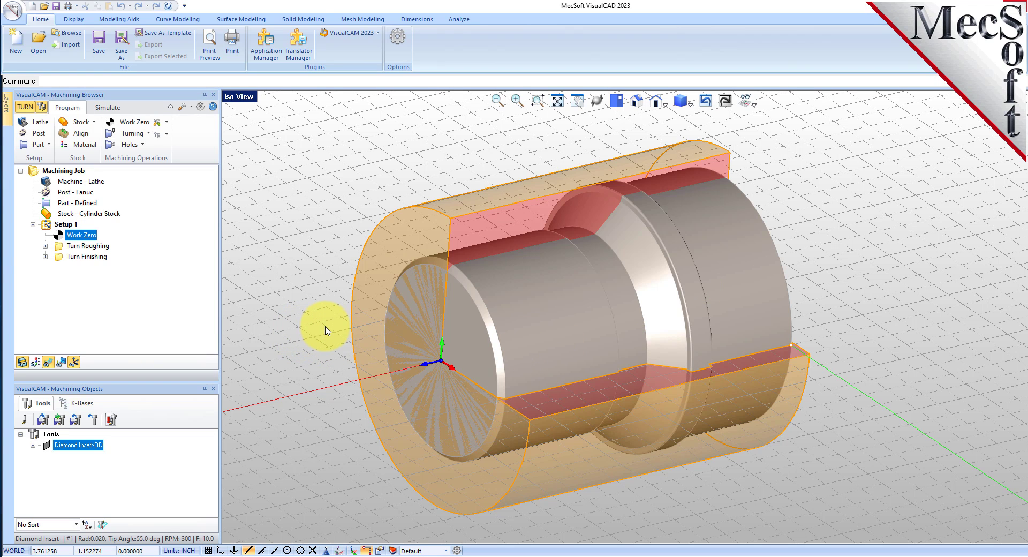
key("Down")
key("Down")
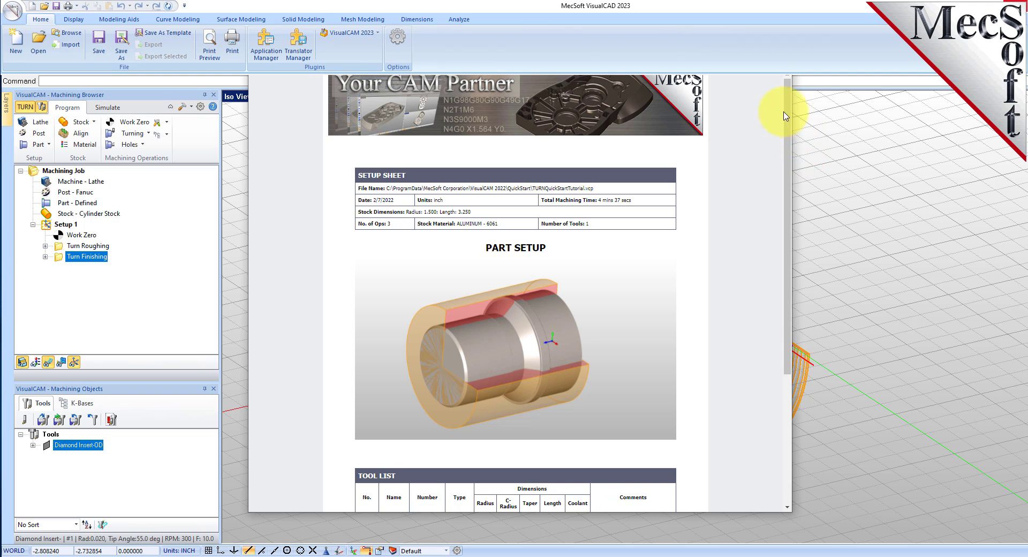
Review the generated shop documentation, including the setup sheet's stock dimensions, the part setup image, the tool list and the machine operations list
left_click_drag(785, 103, 746, 211)
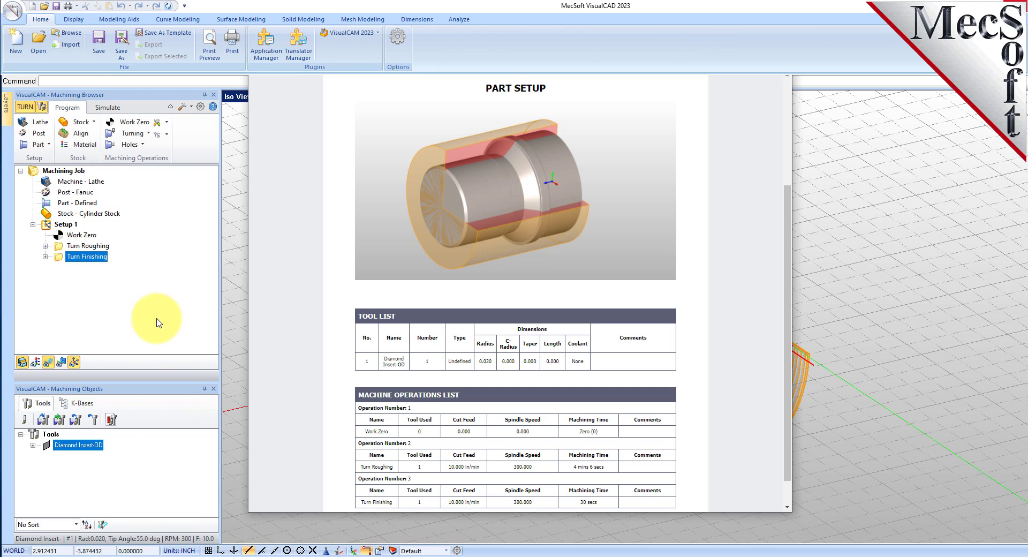
scroll(558, 307, "down", 1)
scroll(536, 268, "up", 5)
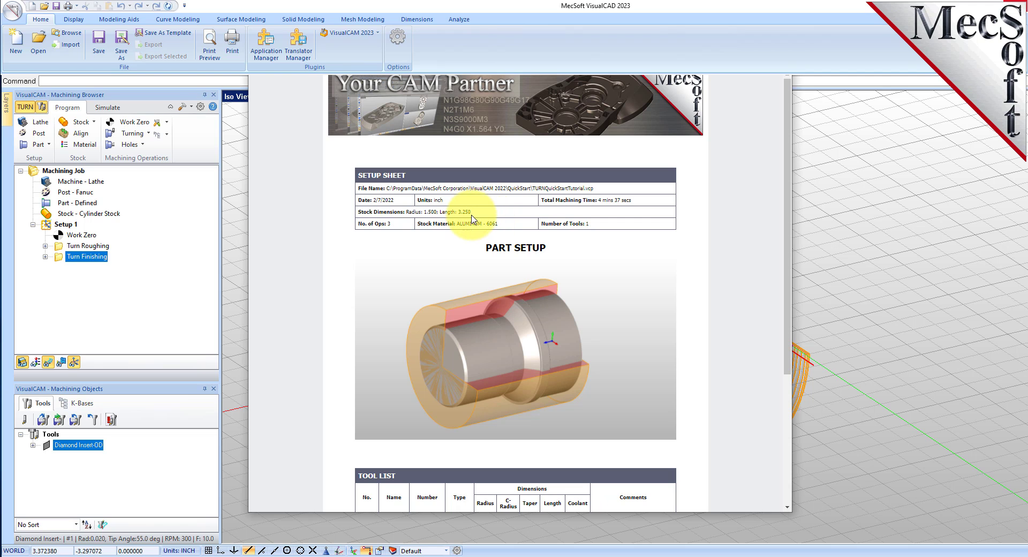
left_click_drag(473, 214, 349, 214)
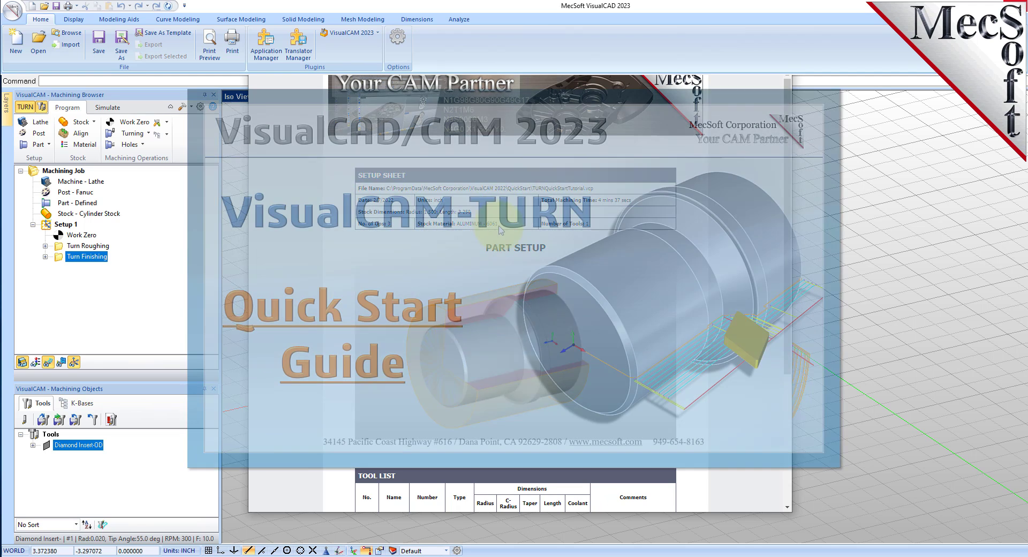
scroll(519, 294, "down", 5)
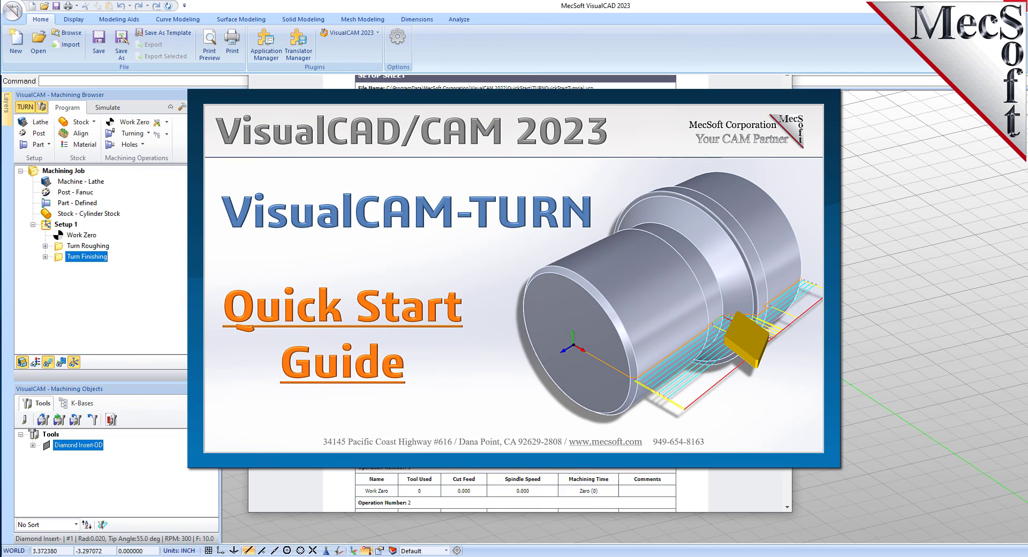